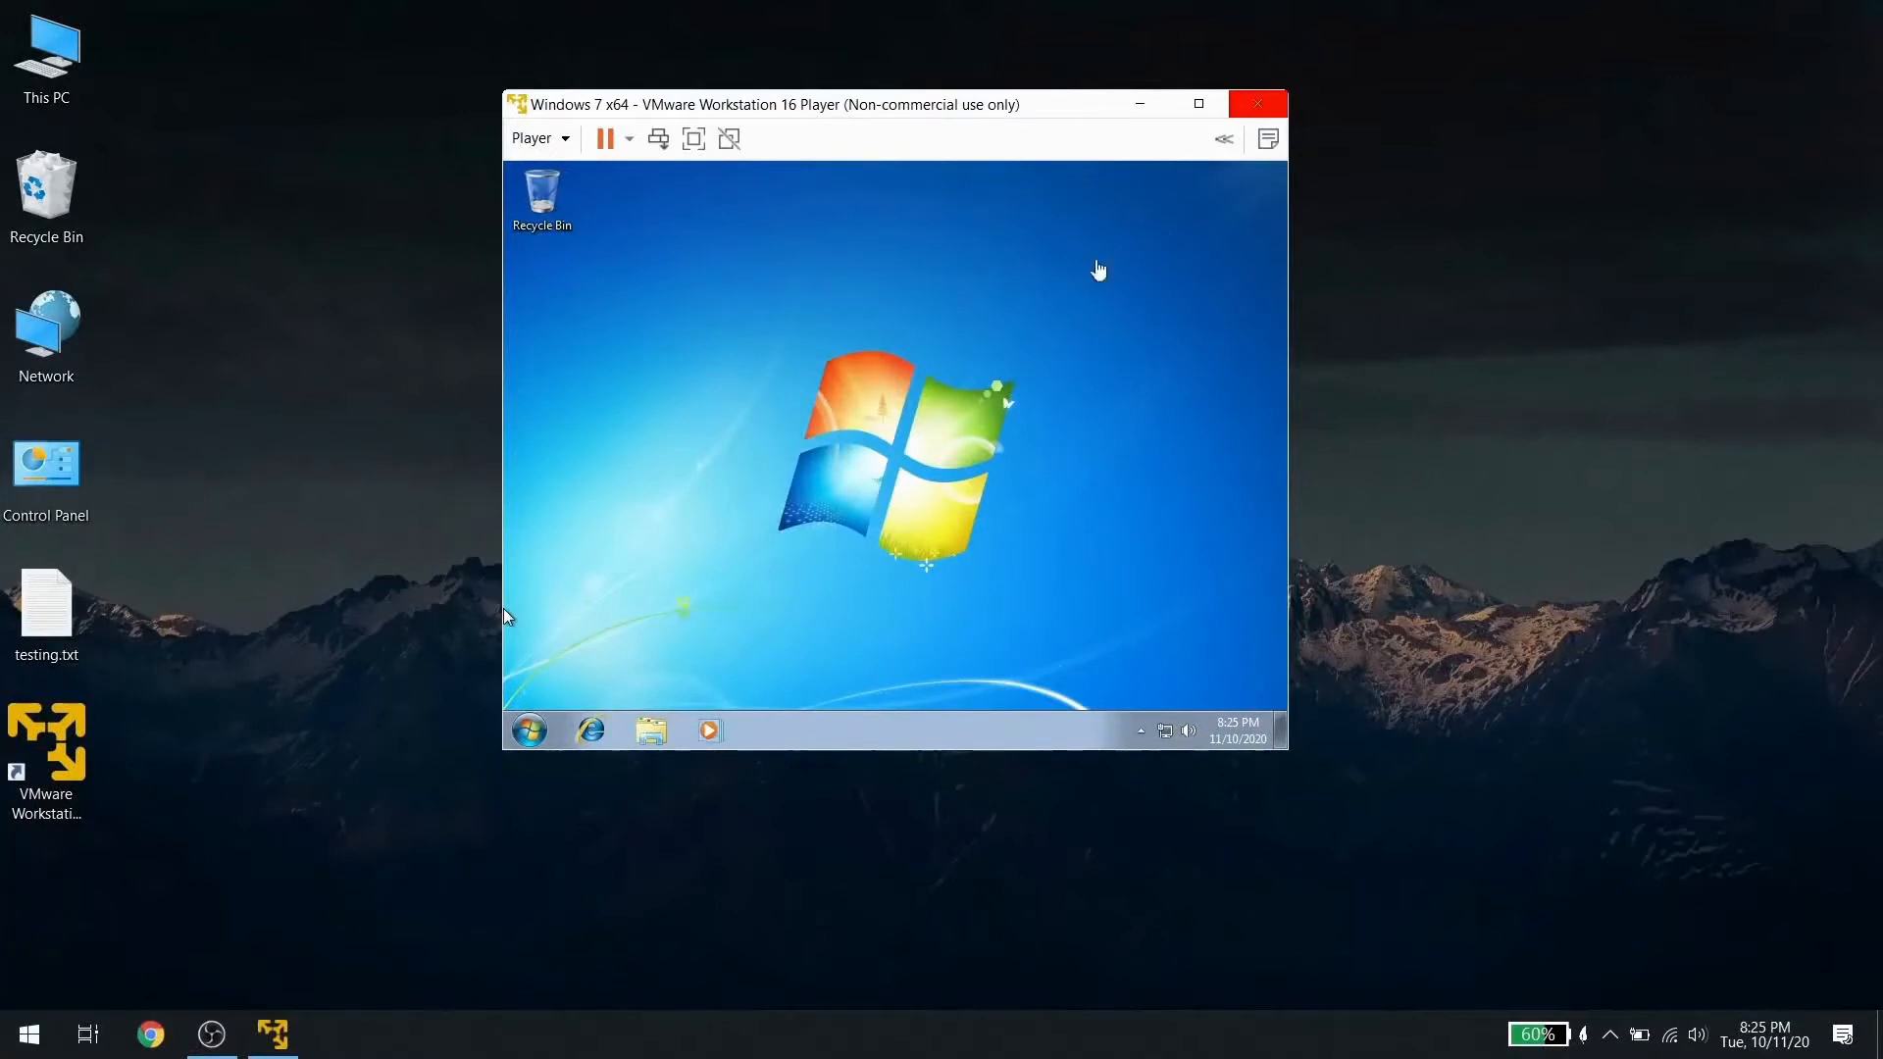
left_click(989, 402)
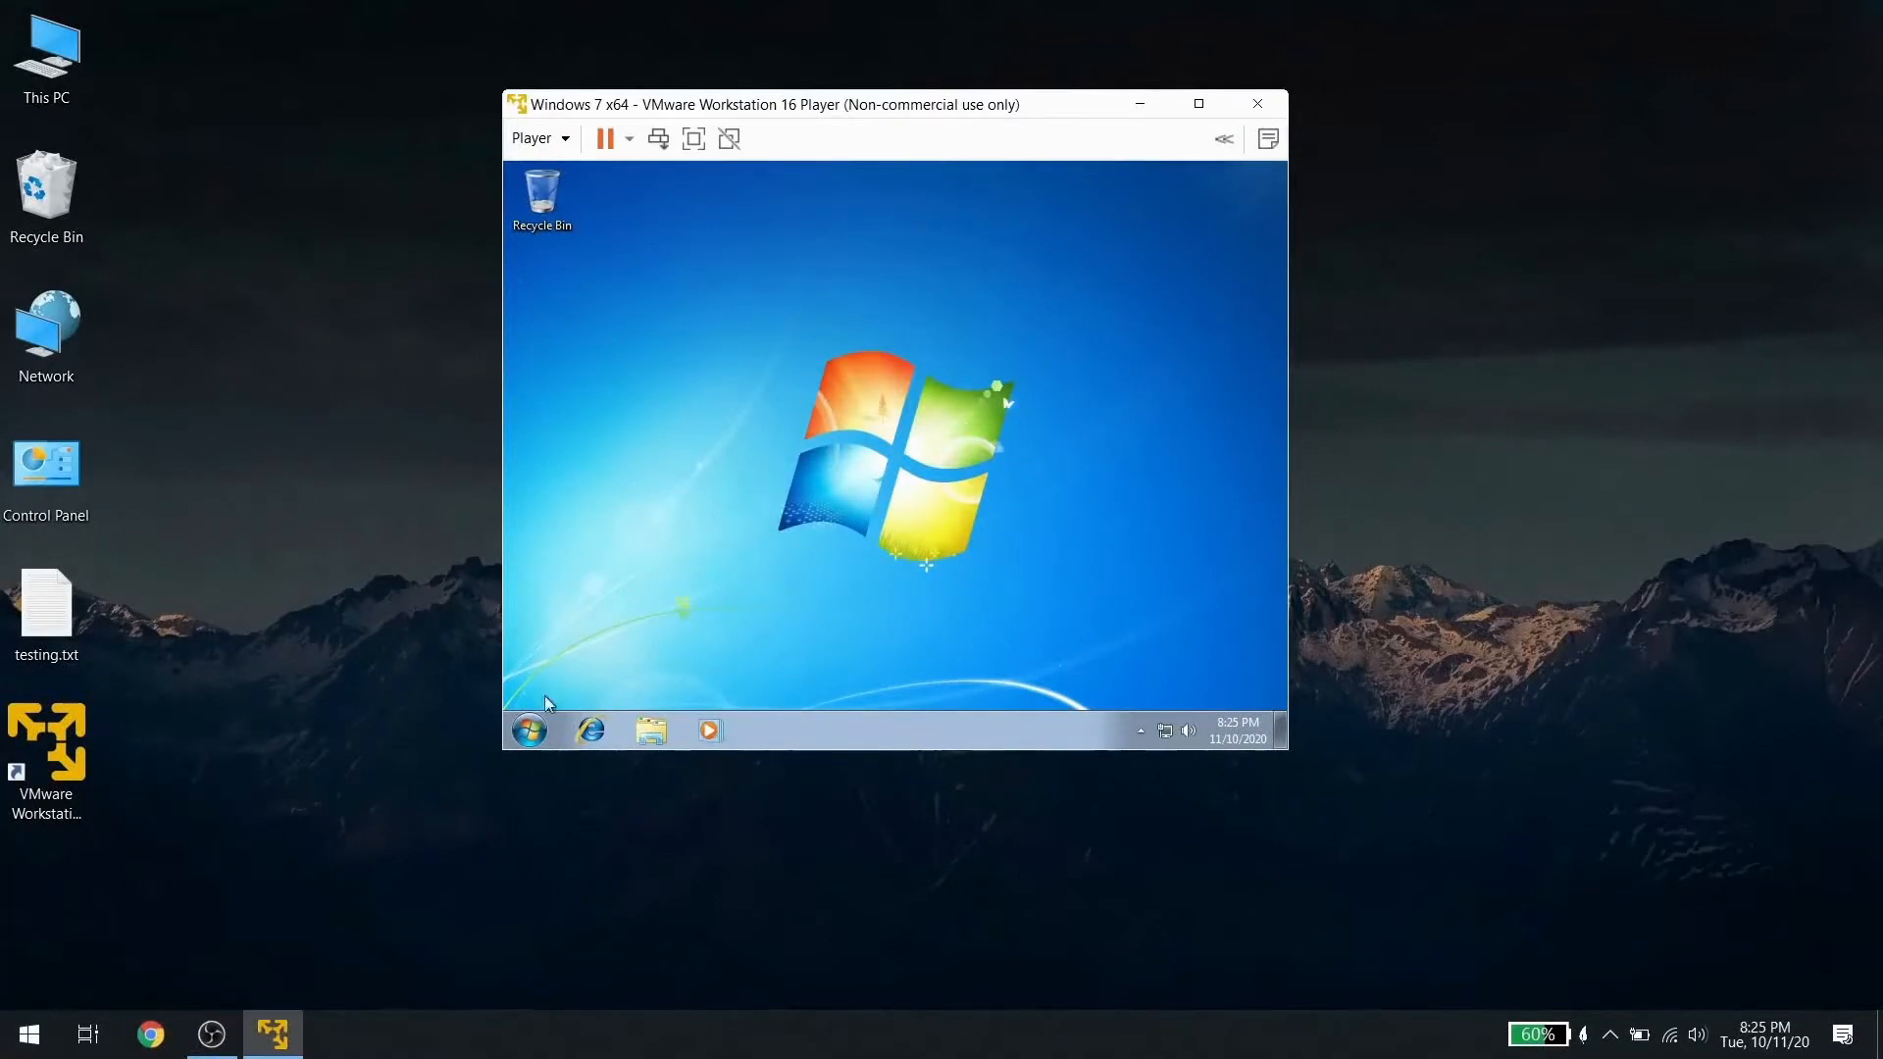
left_click(530, 730)
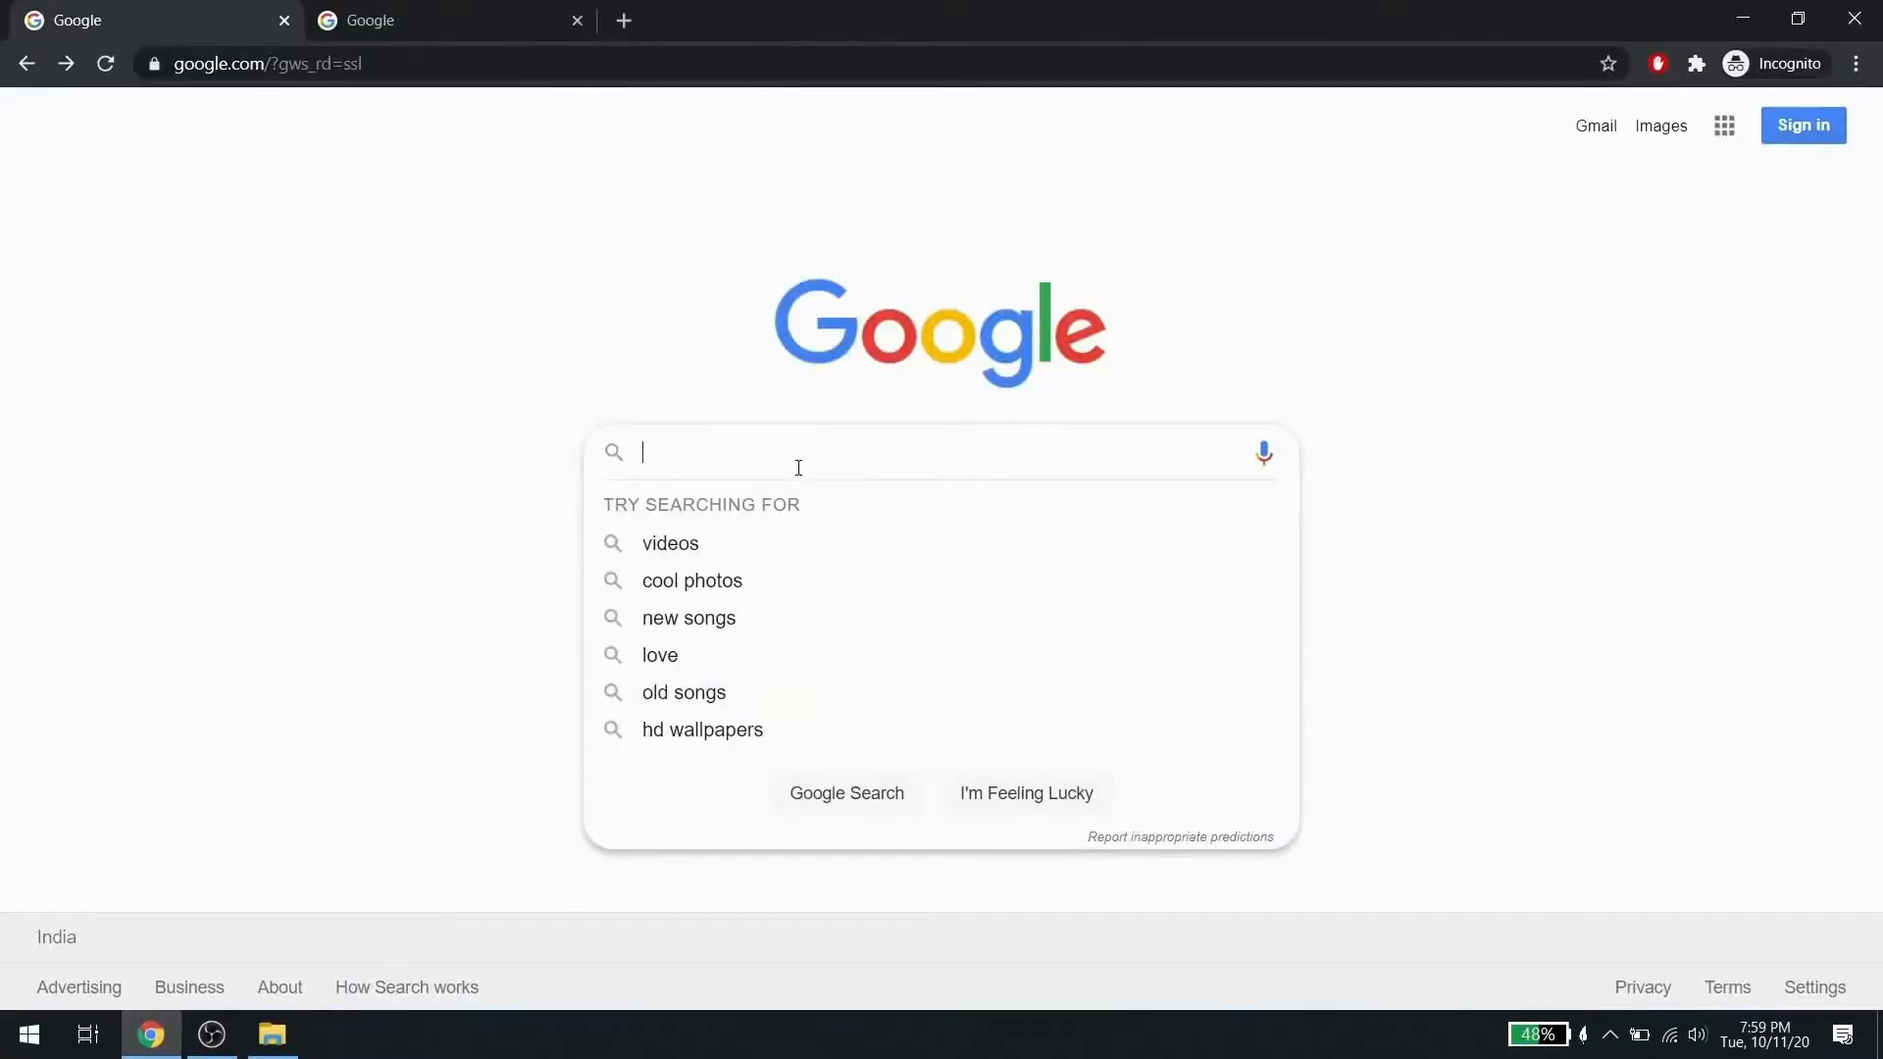
- Search the web for VMware Workstation Player and open the download page on vmware.com
type("vmware worksta")
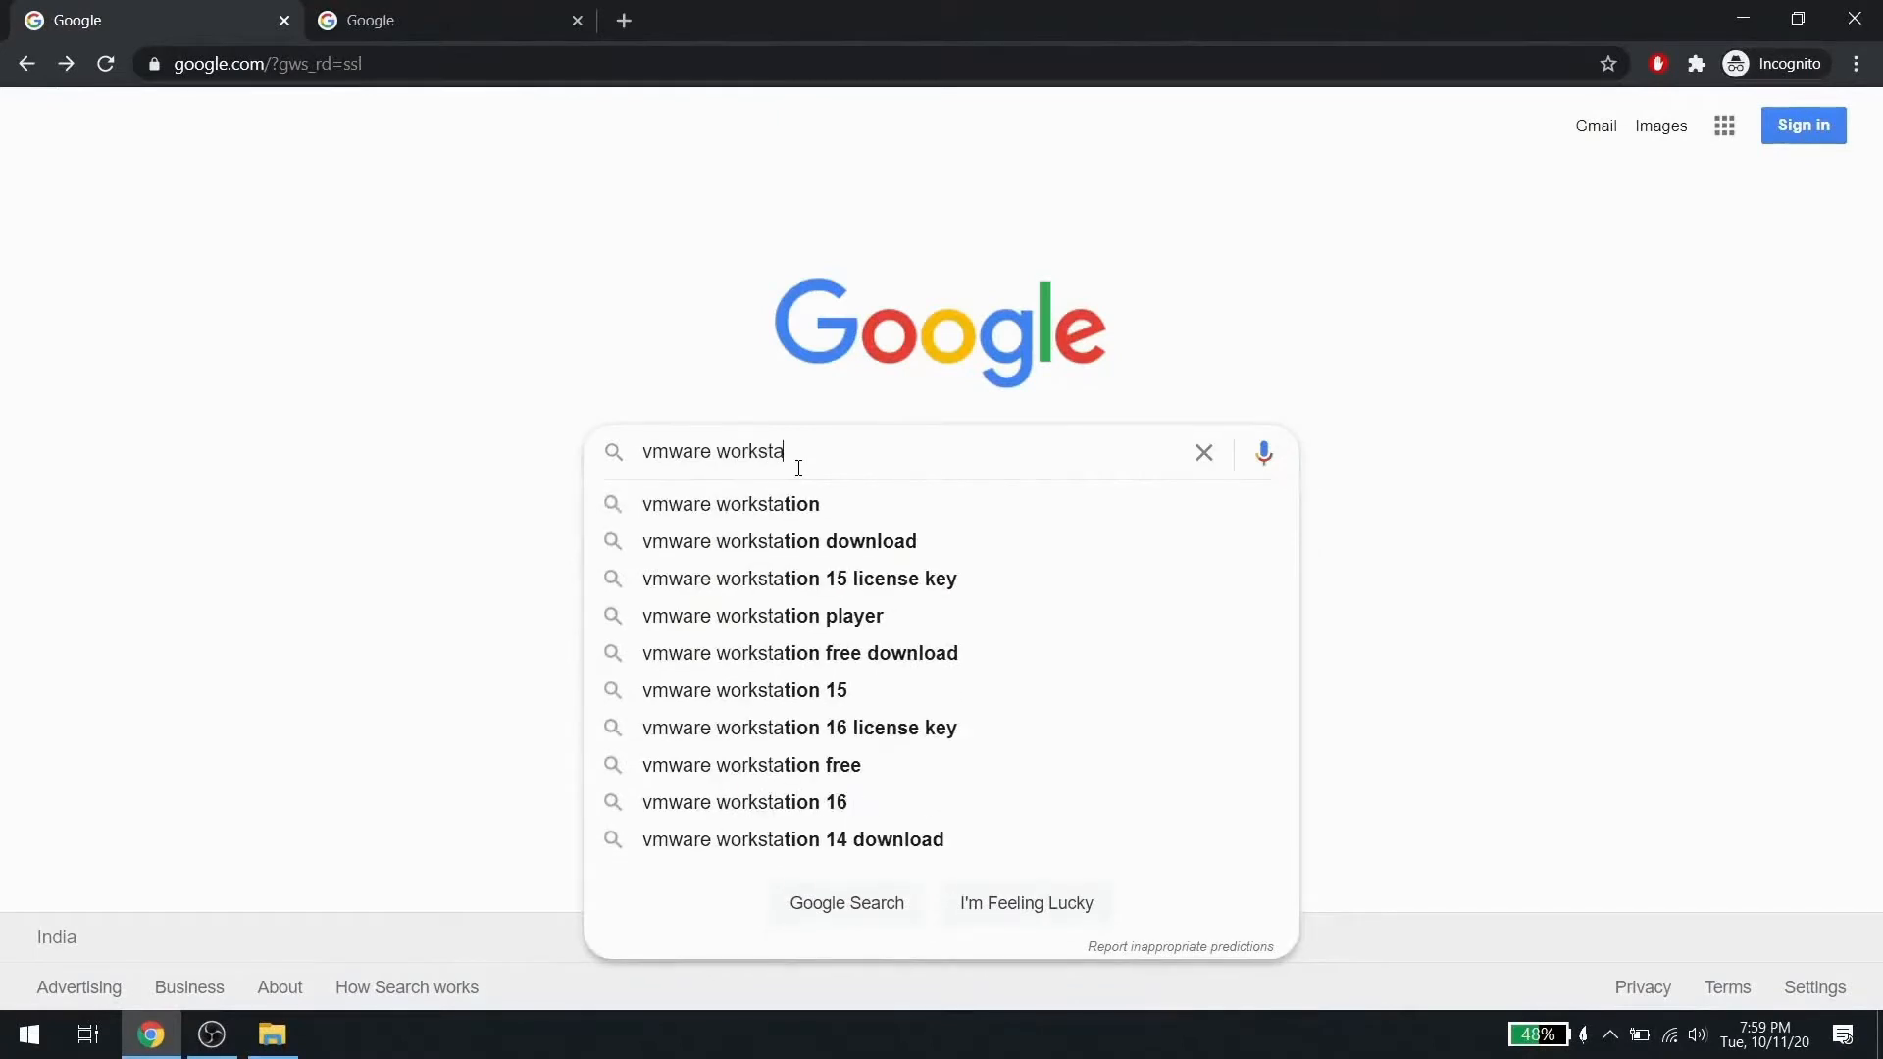
type("topn player")
key("Return")
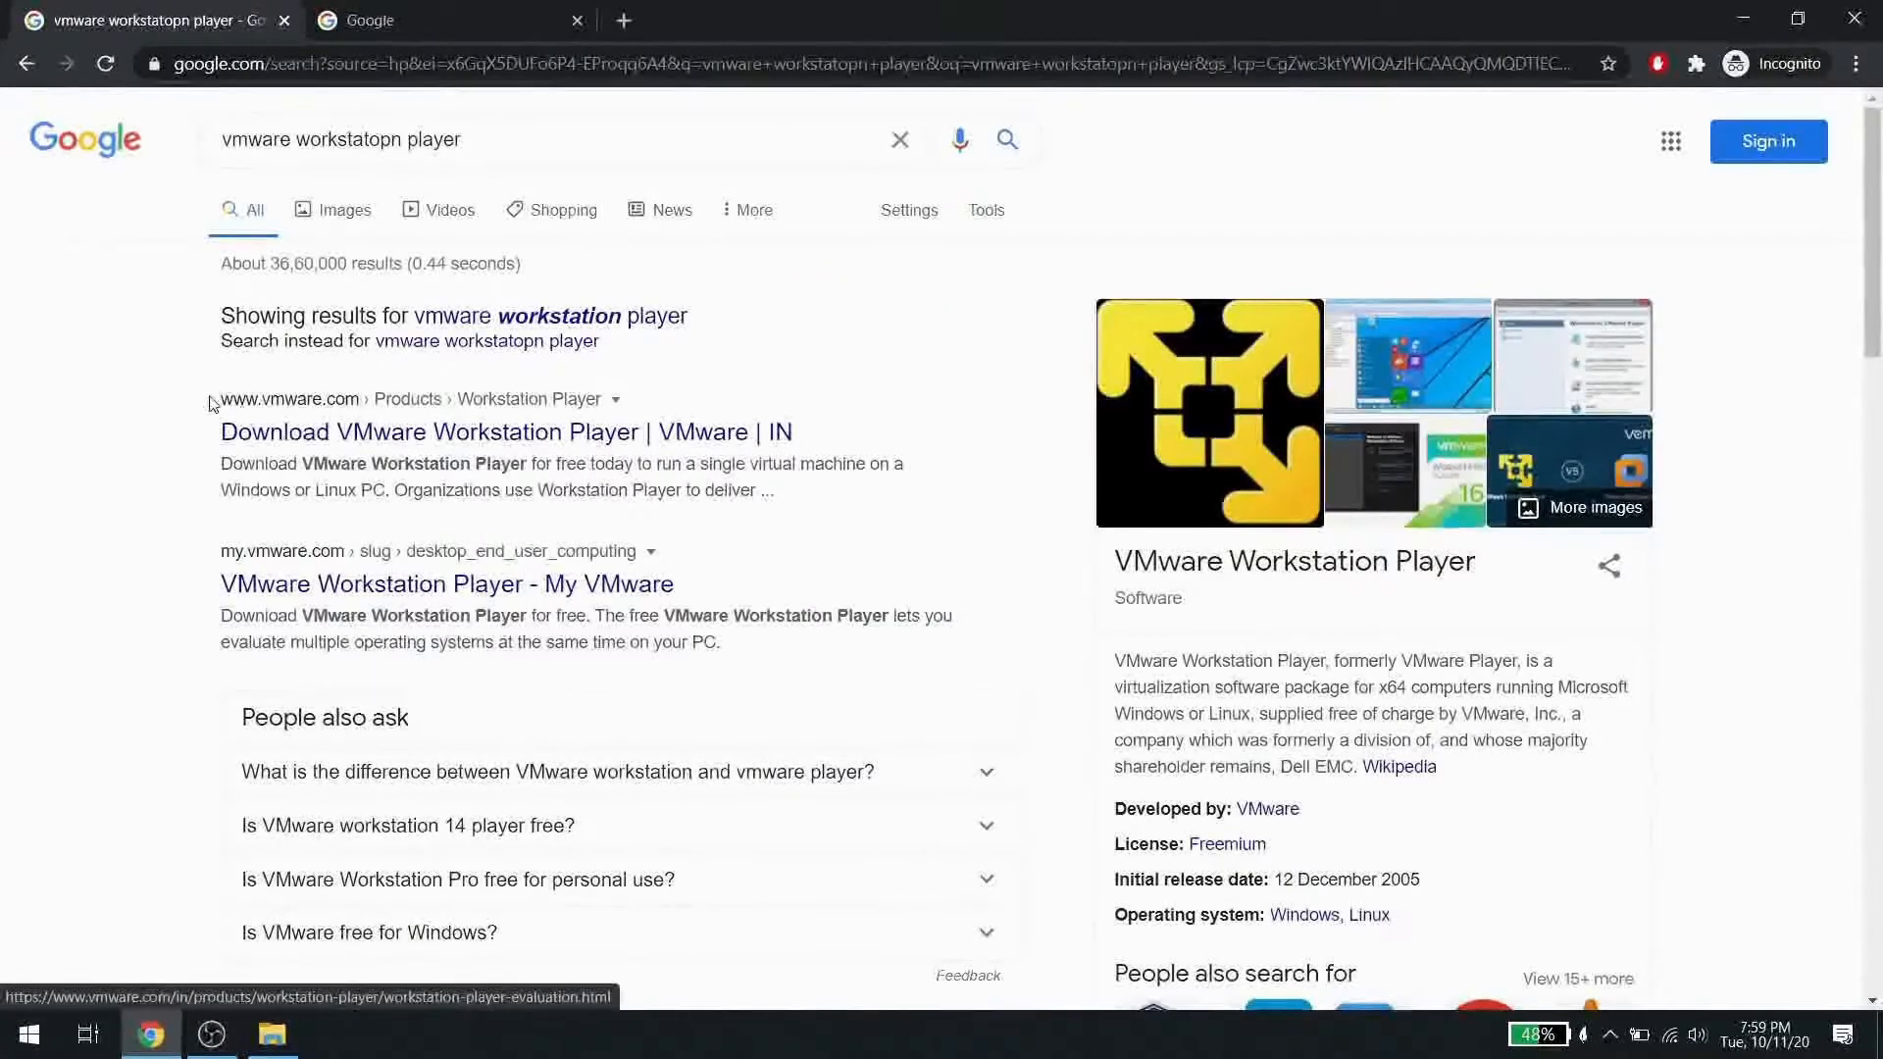
left_click(343, 451)
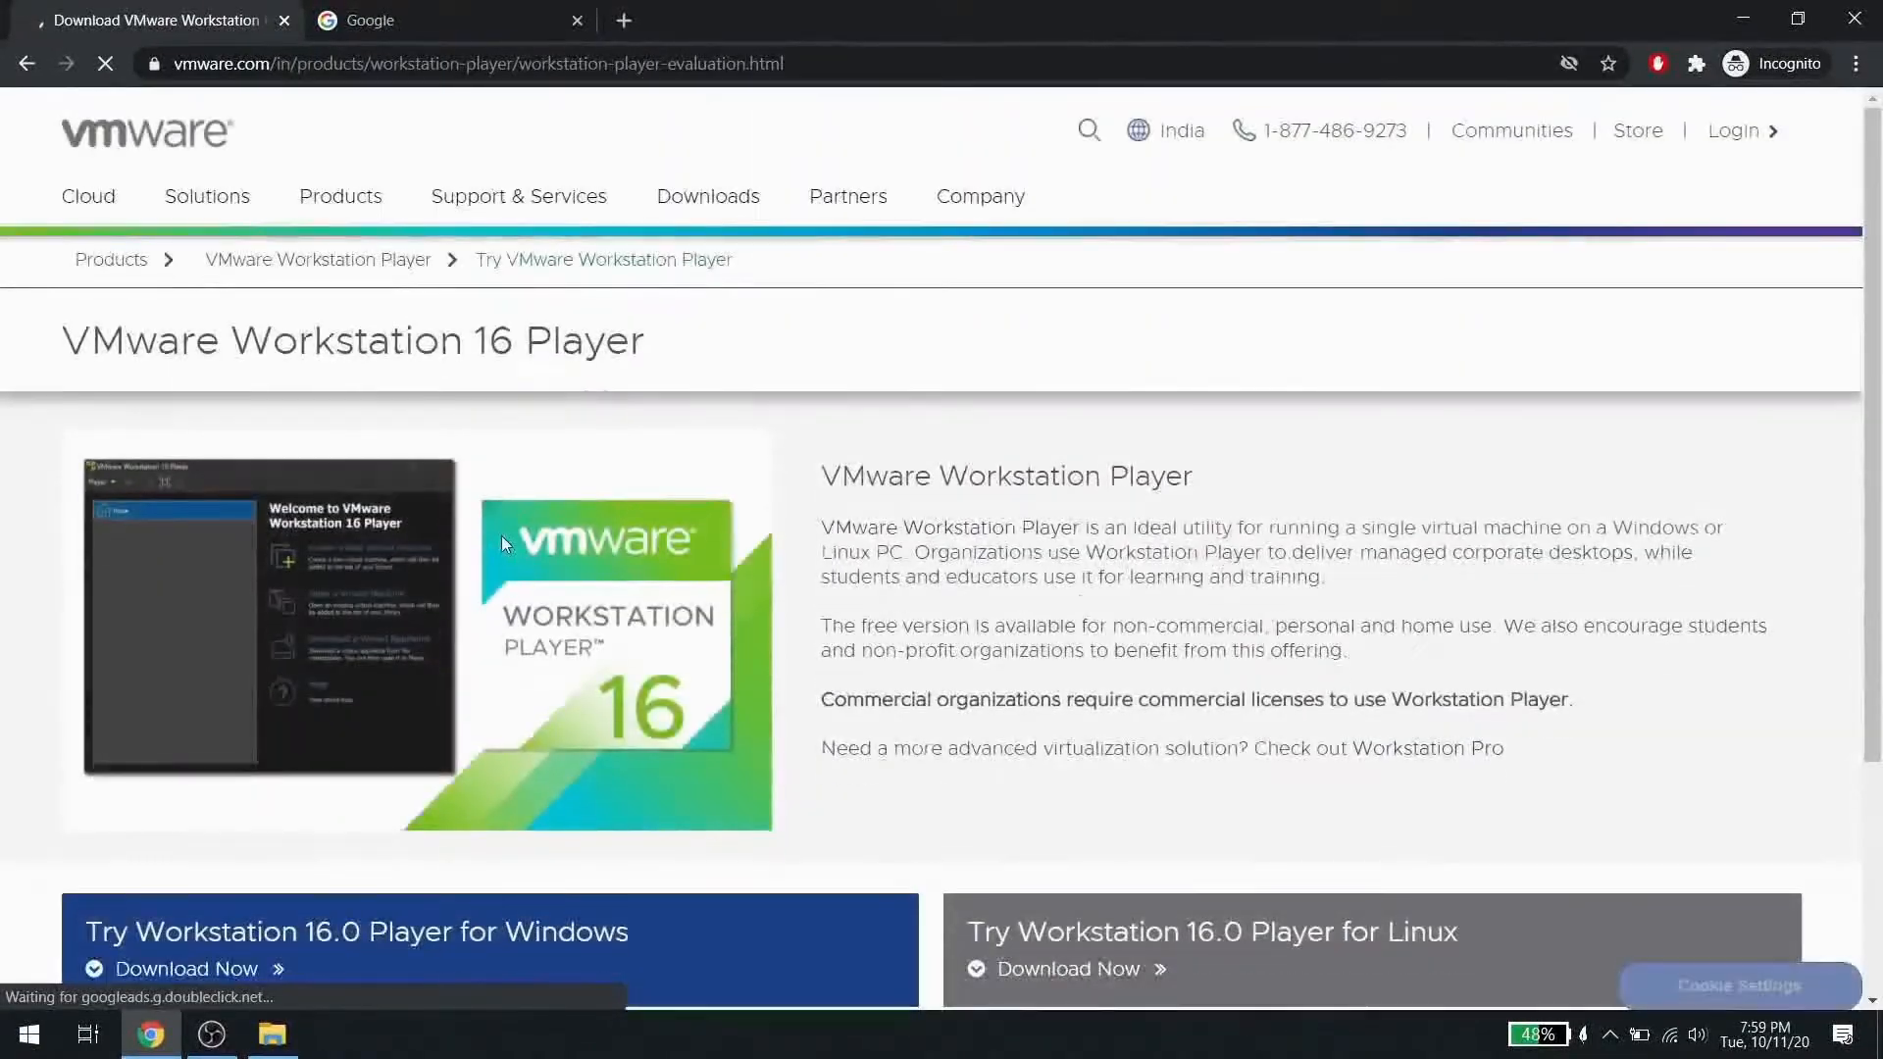
- Begin downloading Workstation 16.0 Player for Windows, choosing the VMWARE folder on Data (D:), and cancel the save
scroll(502, 535, "down", 2)
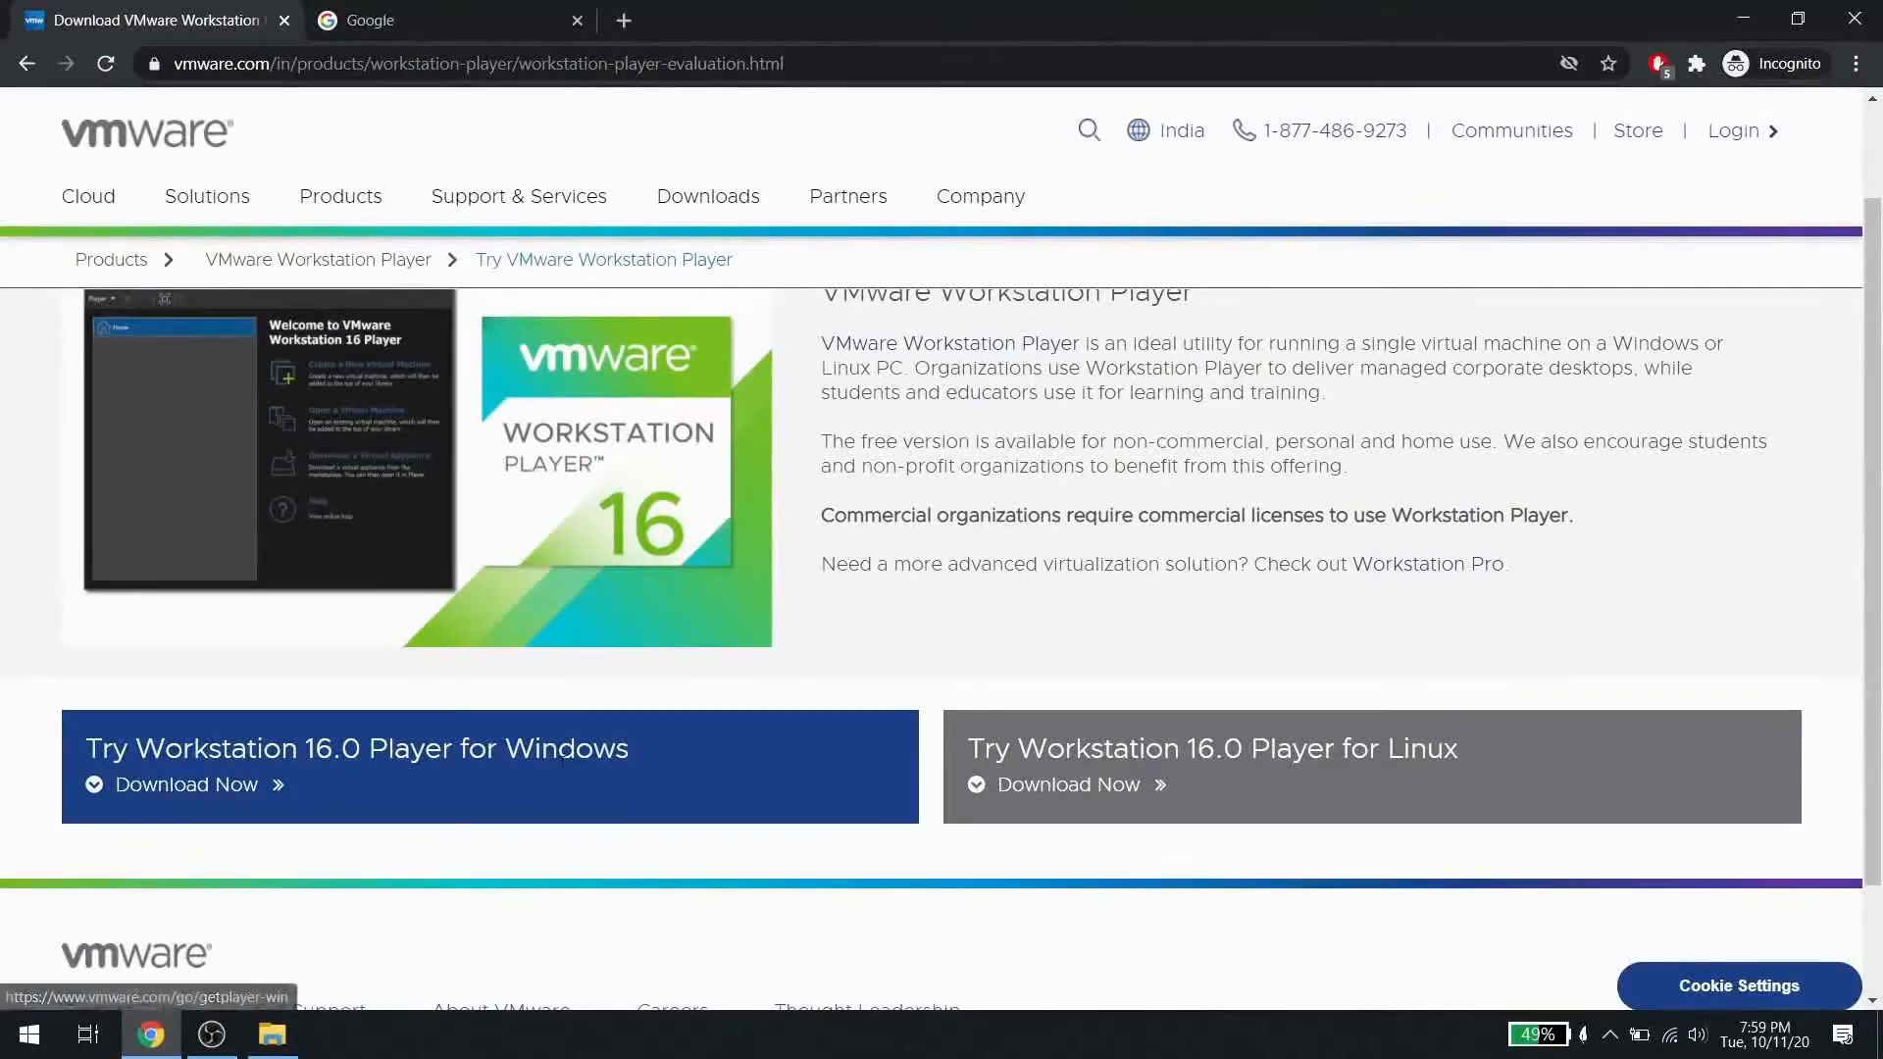
left_click(162, 785)
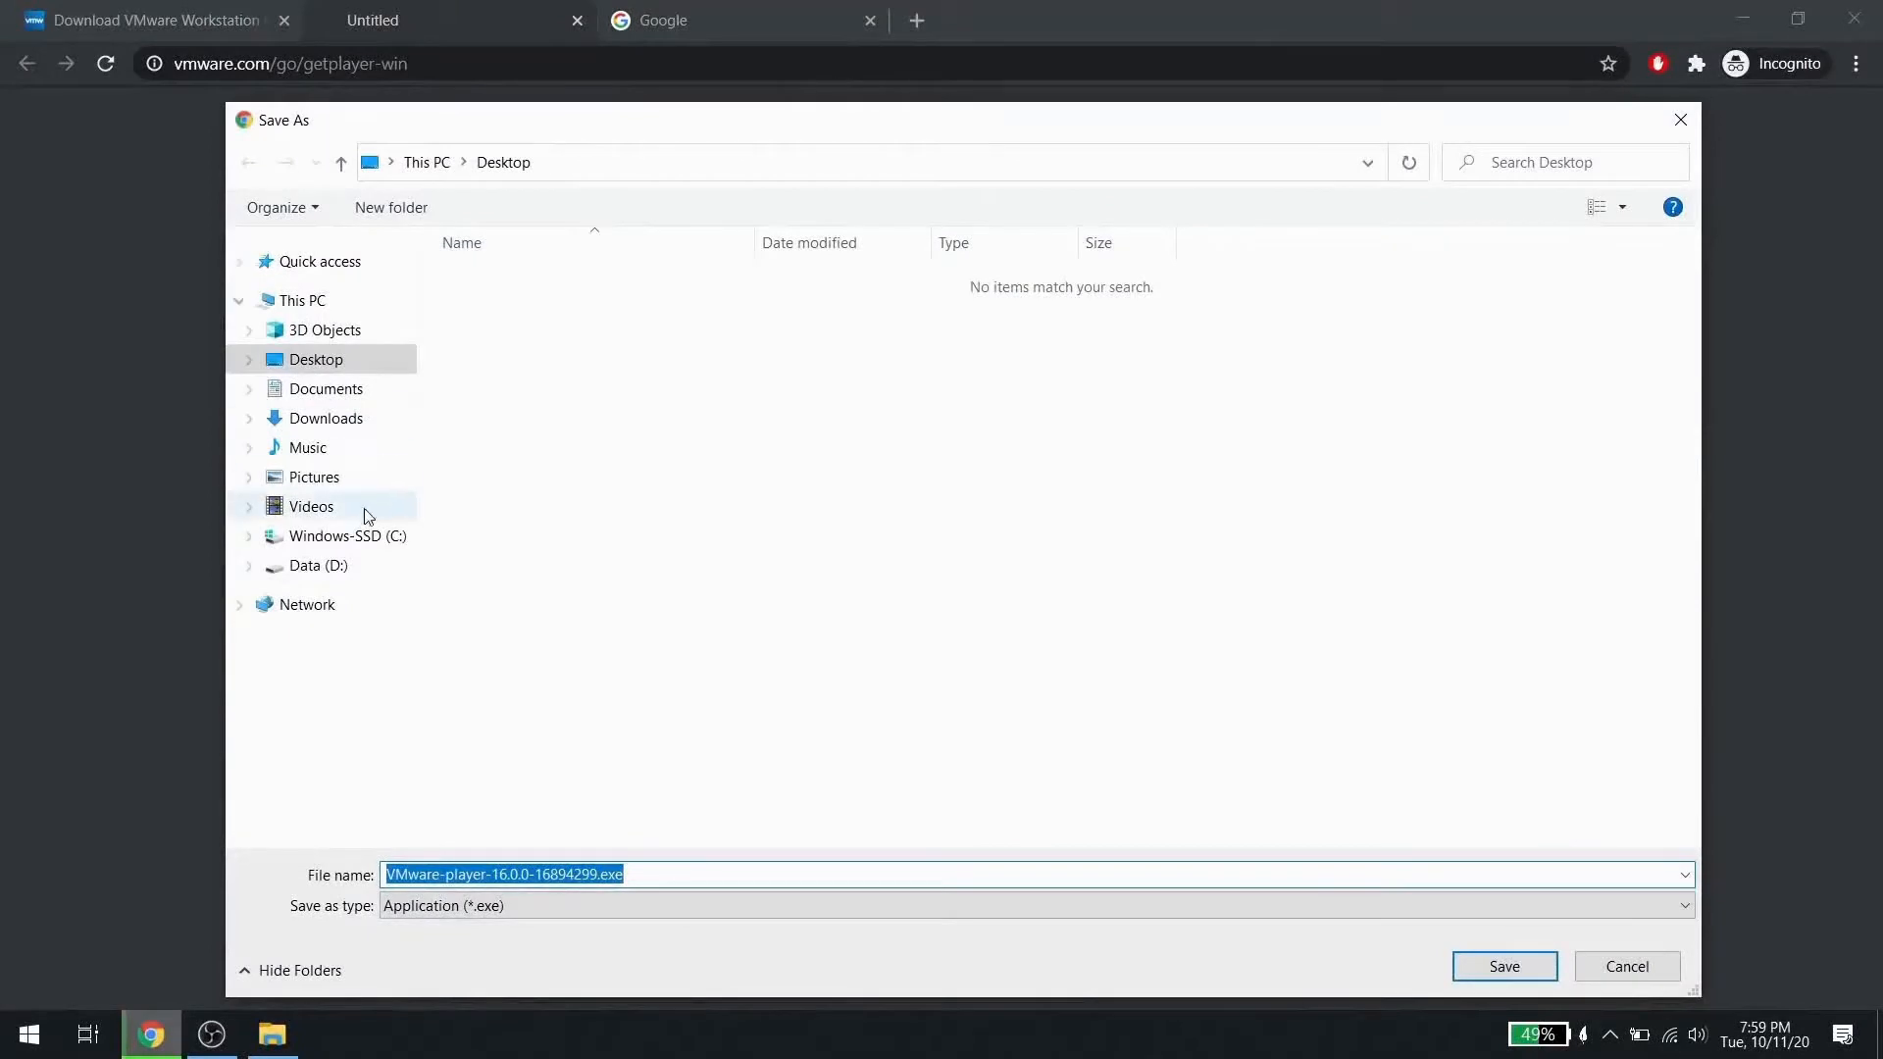
left_click(319, 565)
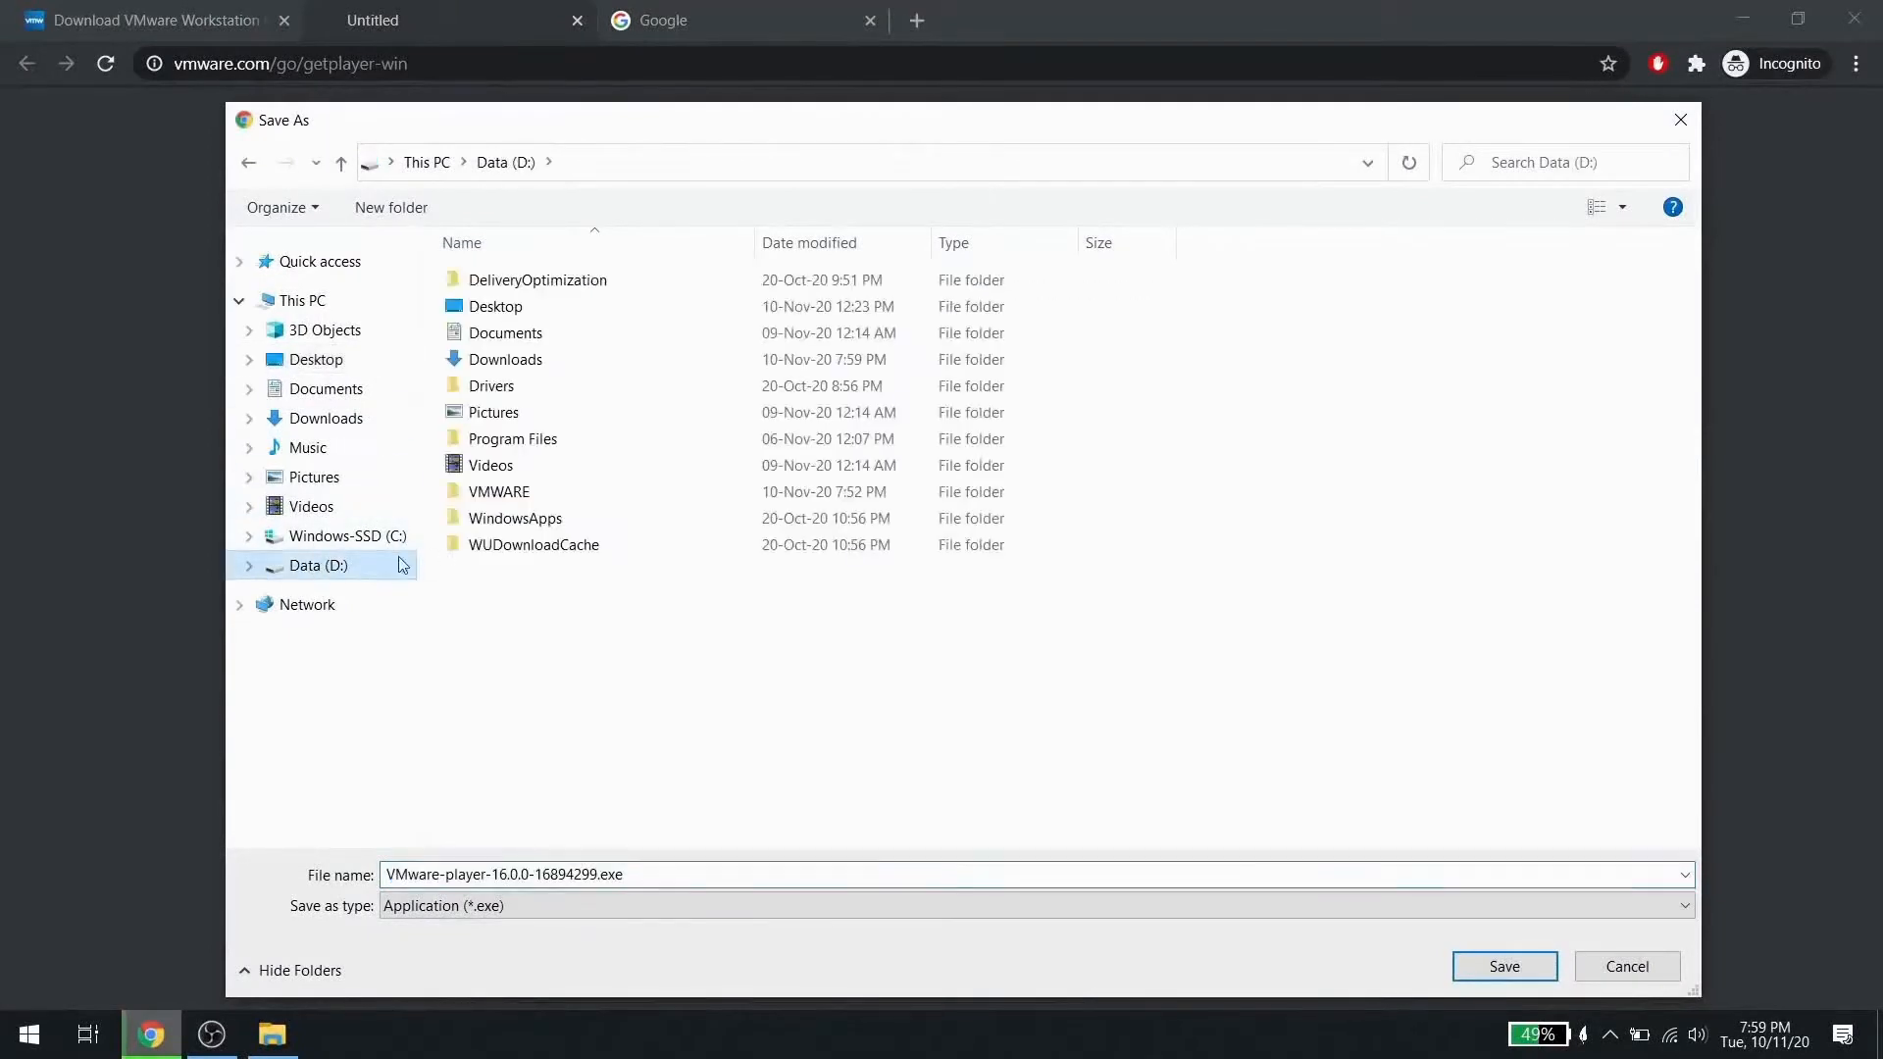
left_click(555, 520)
double_click(548, 492)
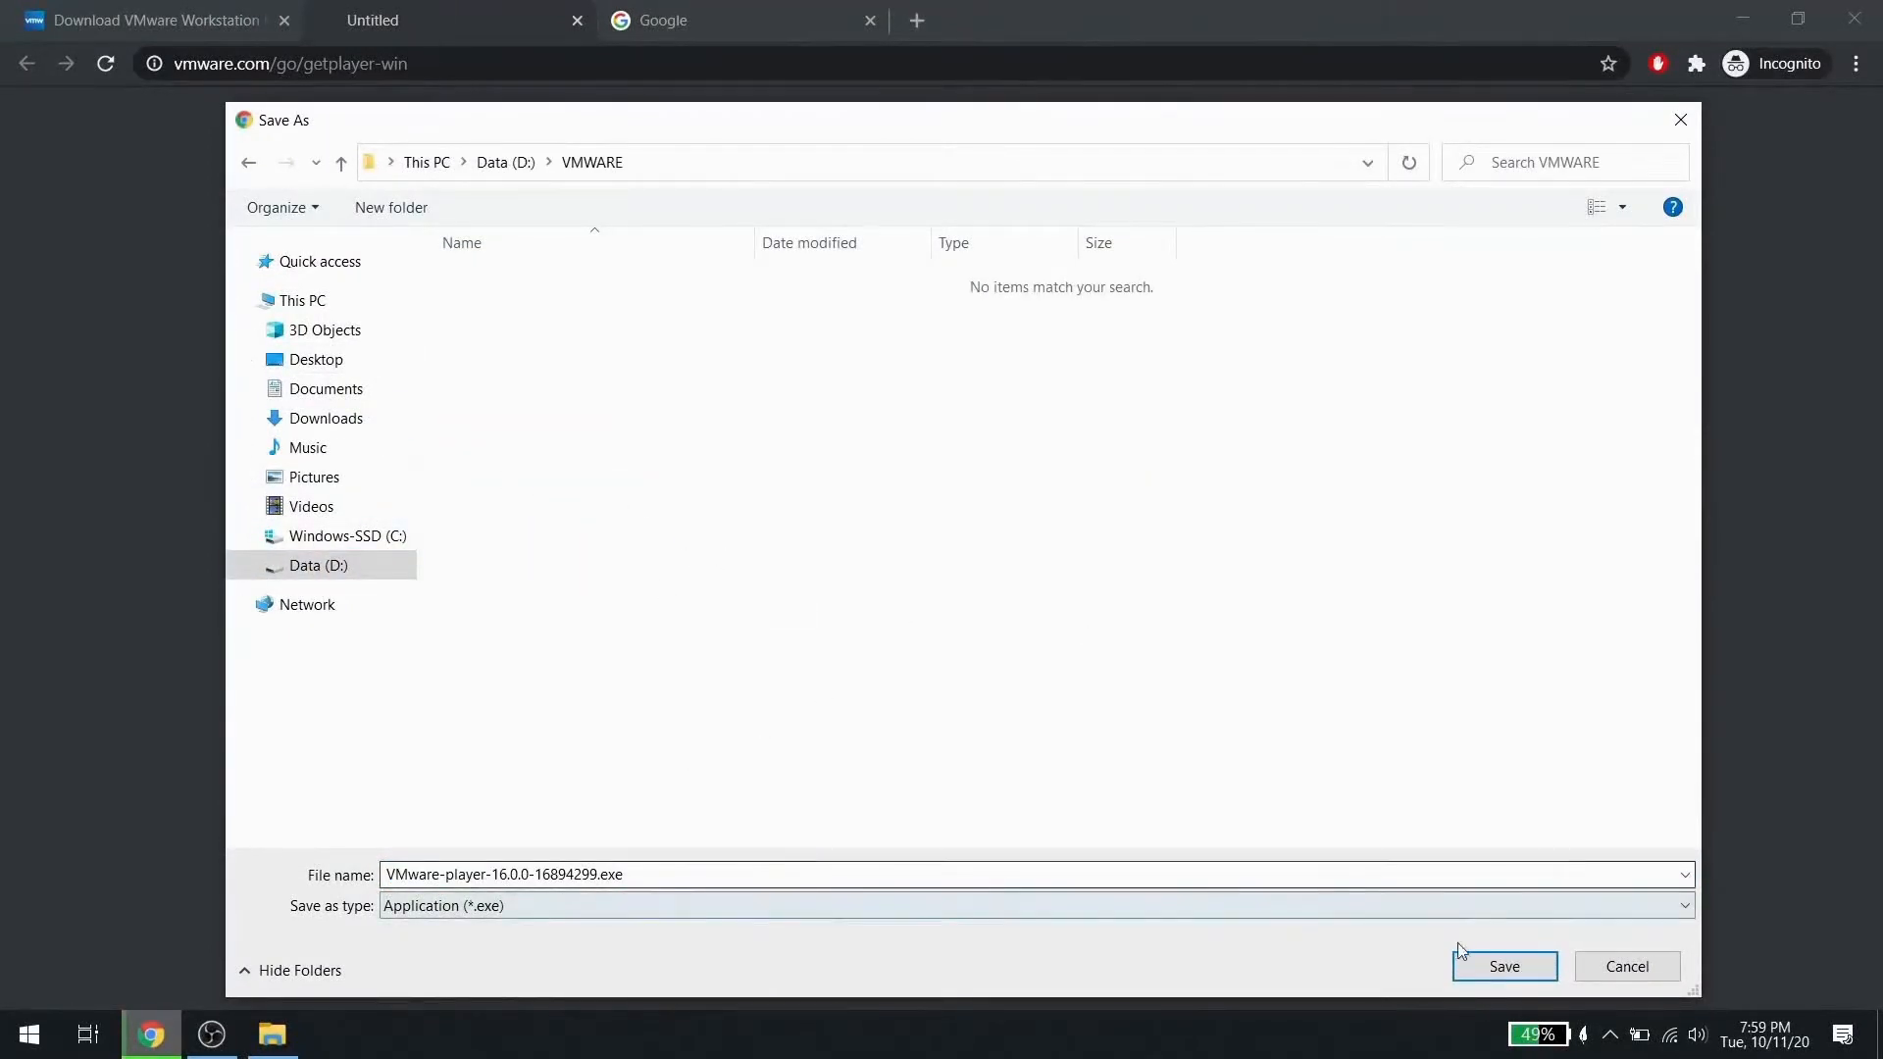
left_click(1623, 966)
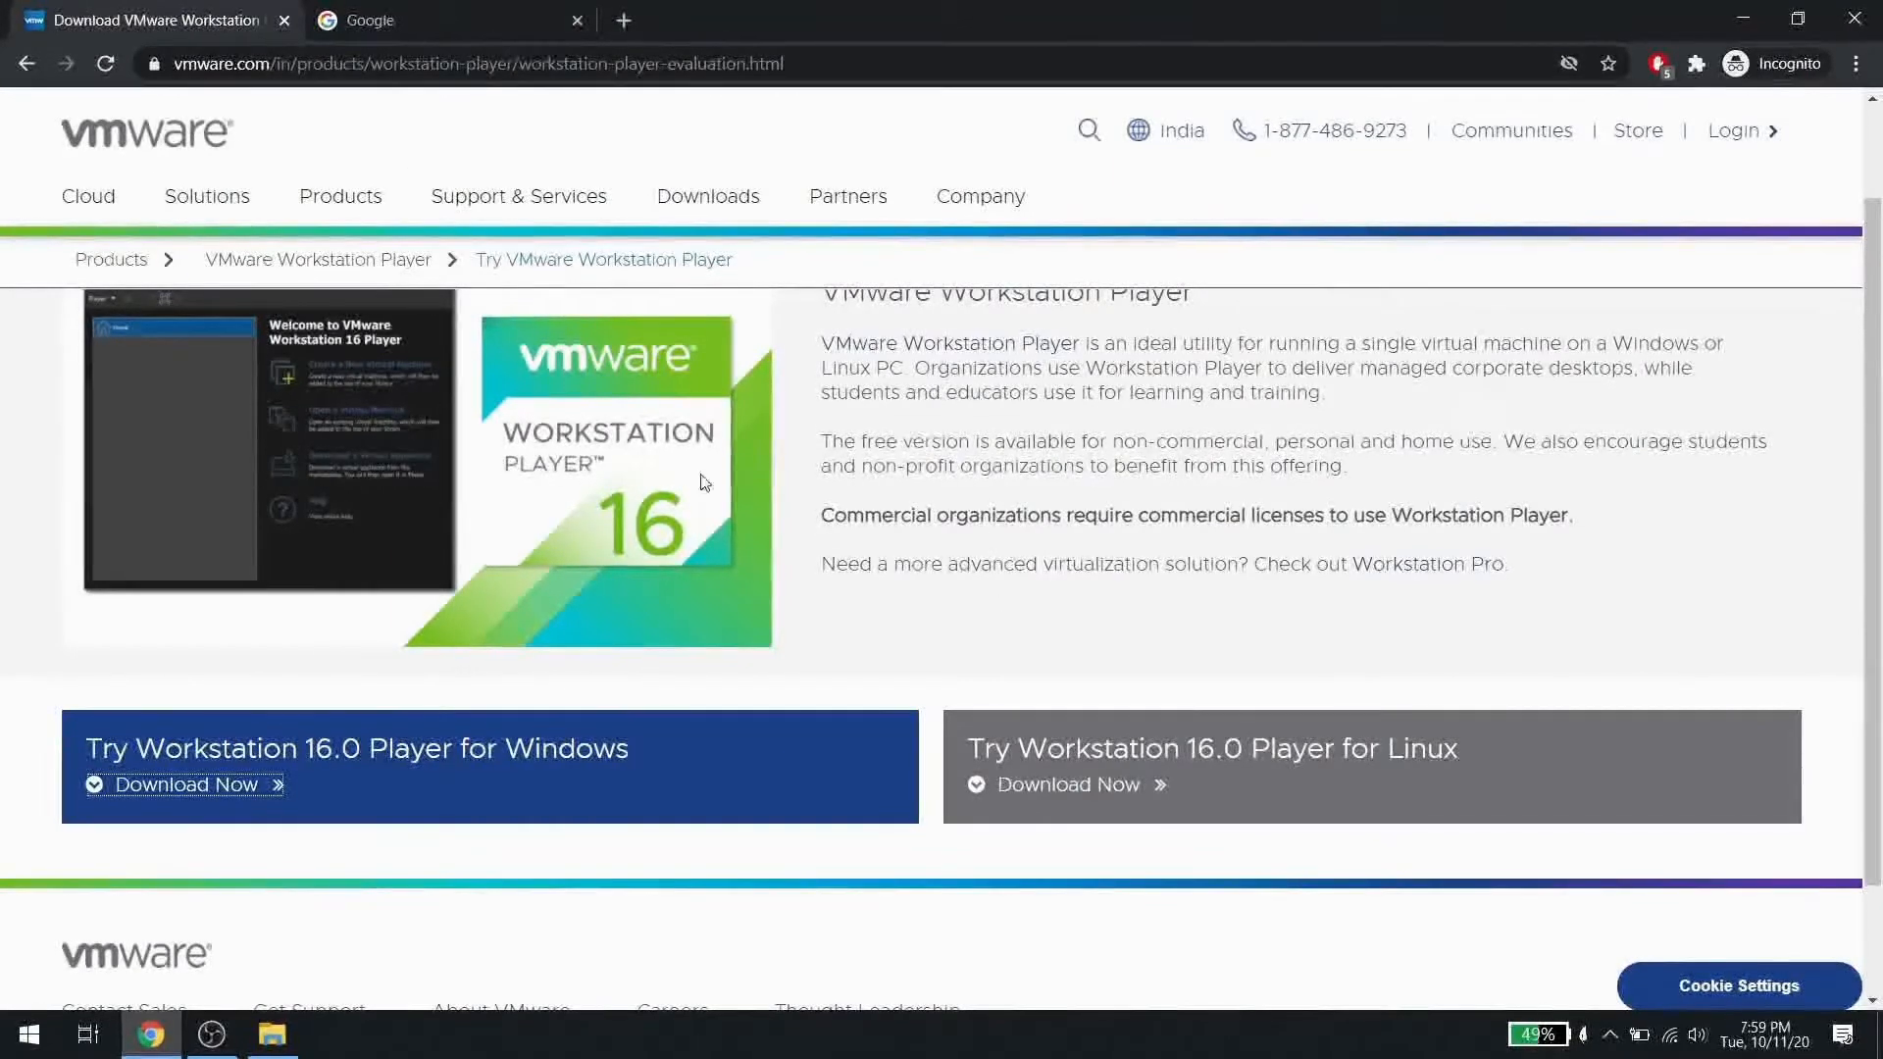
- In the other Google tab, search for "windows 7 iso download" and open Softlay's Windows 7 Ultimate ISO page
left_click(371, 20)
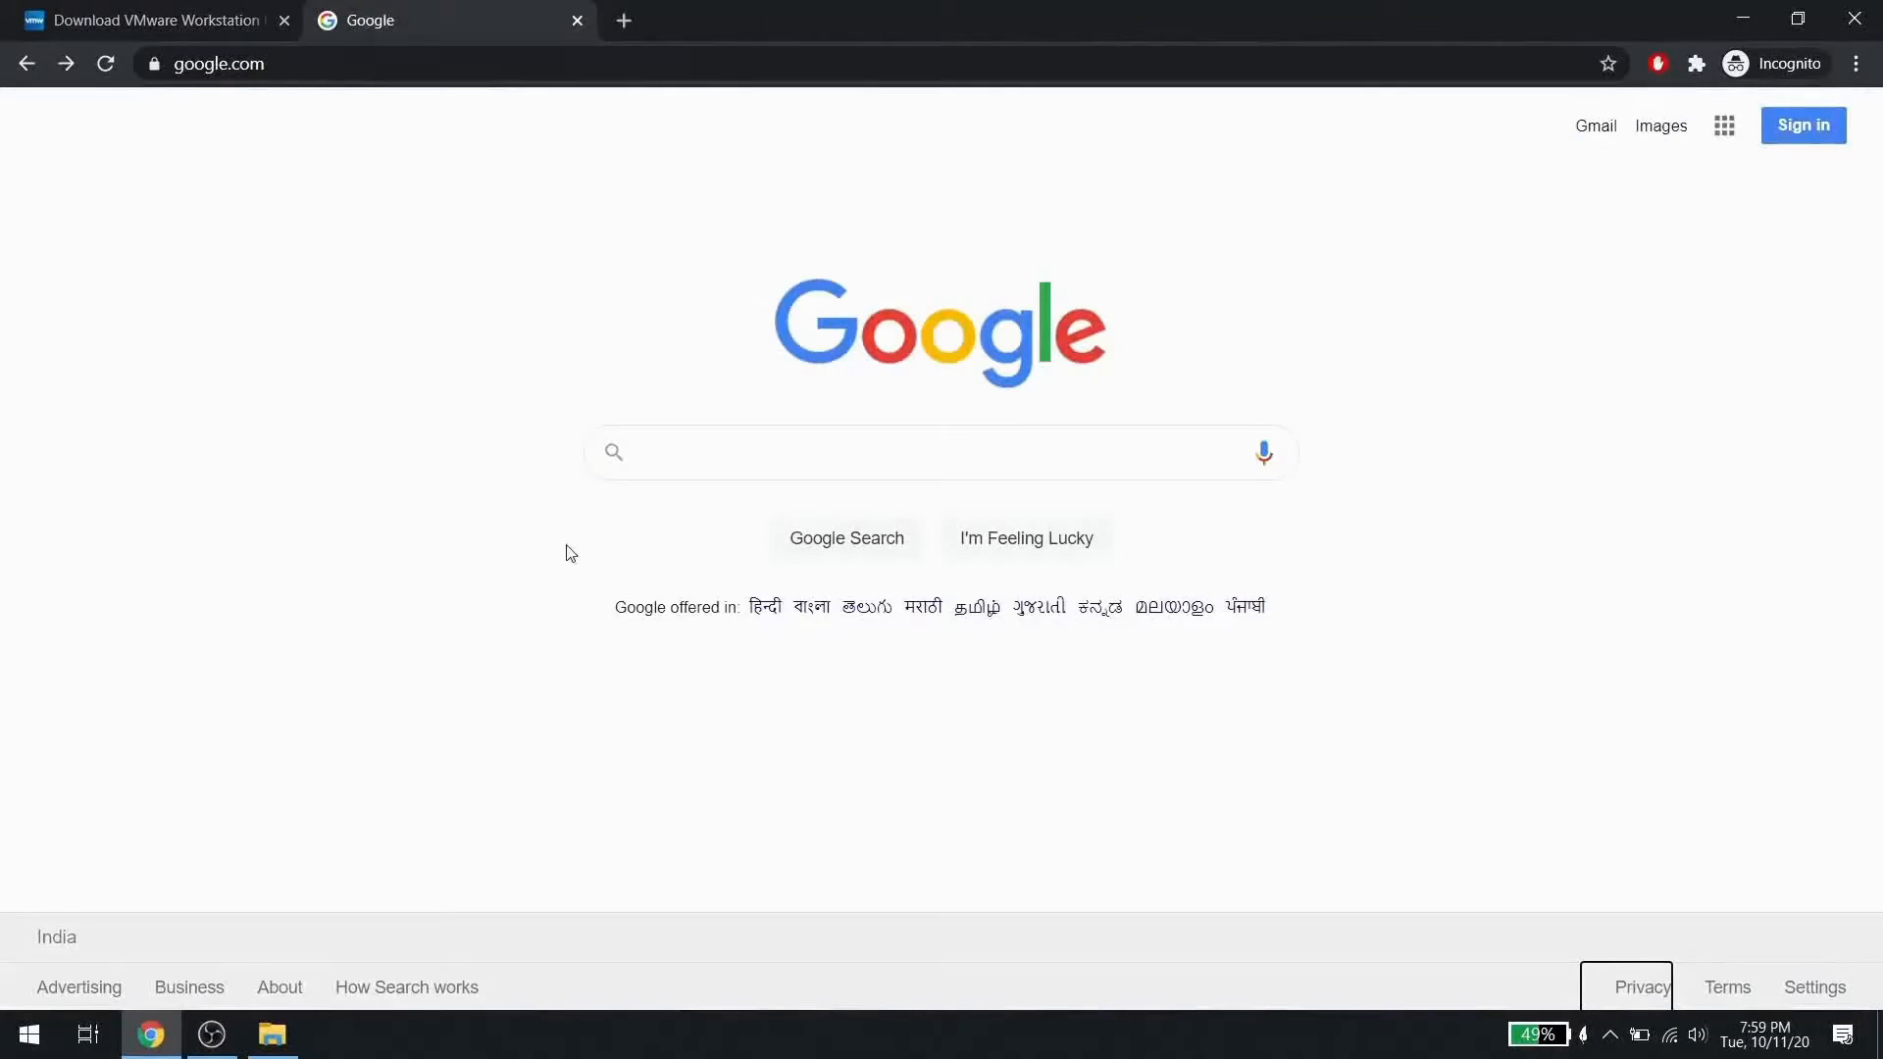
left_click(971, 448)
type("windows ")
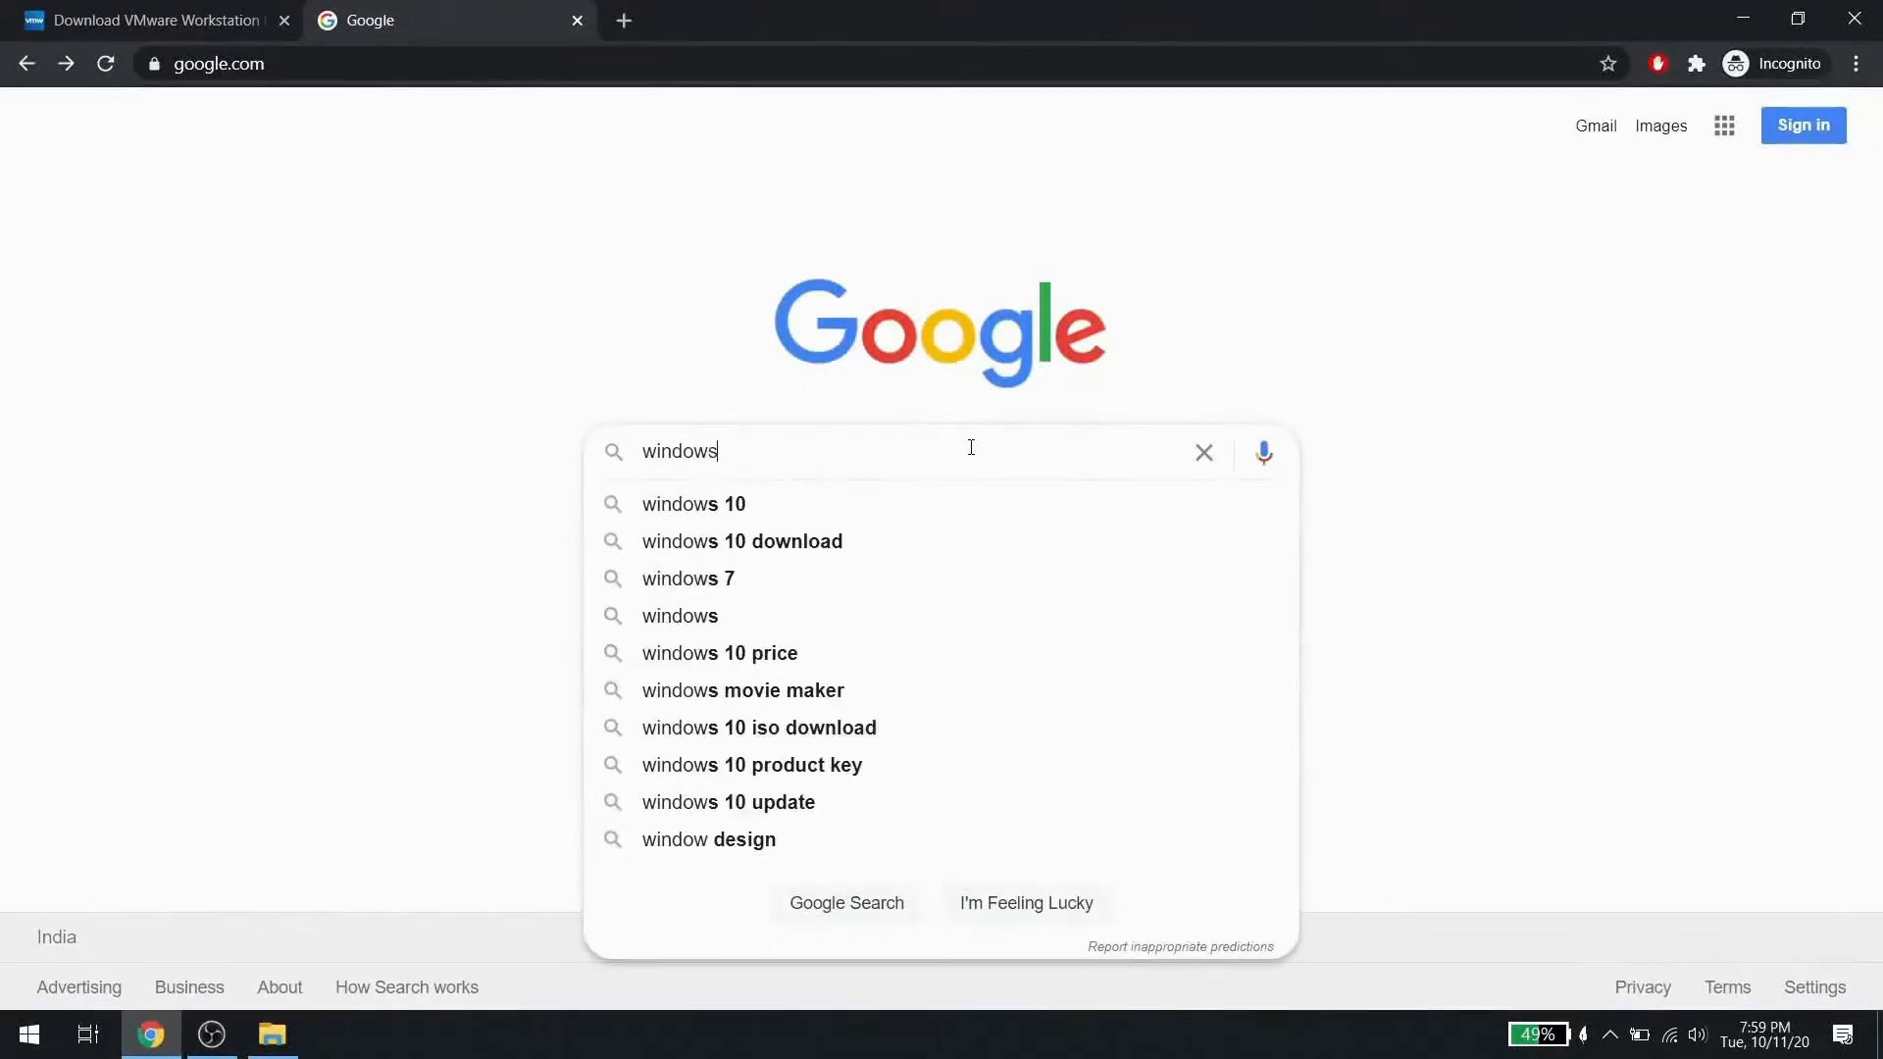
type("7 iso download")
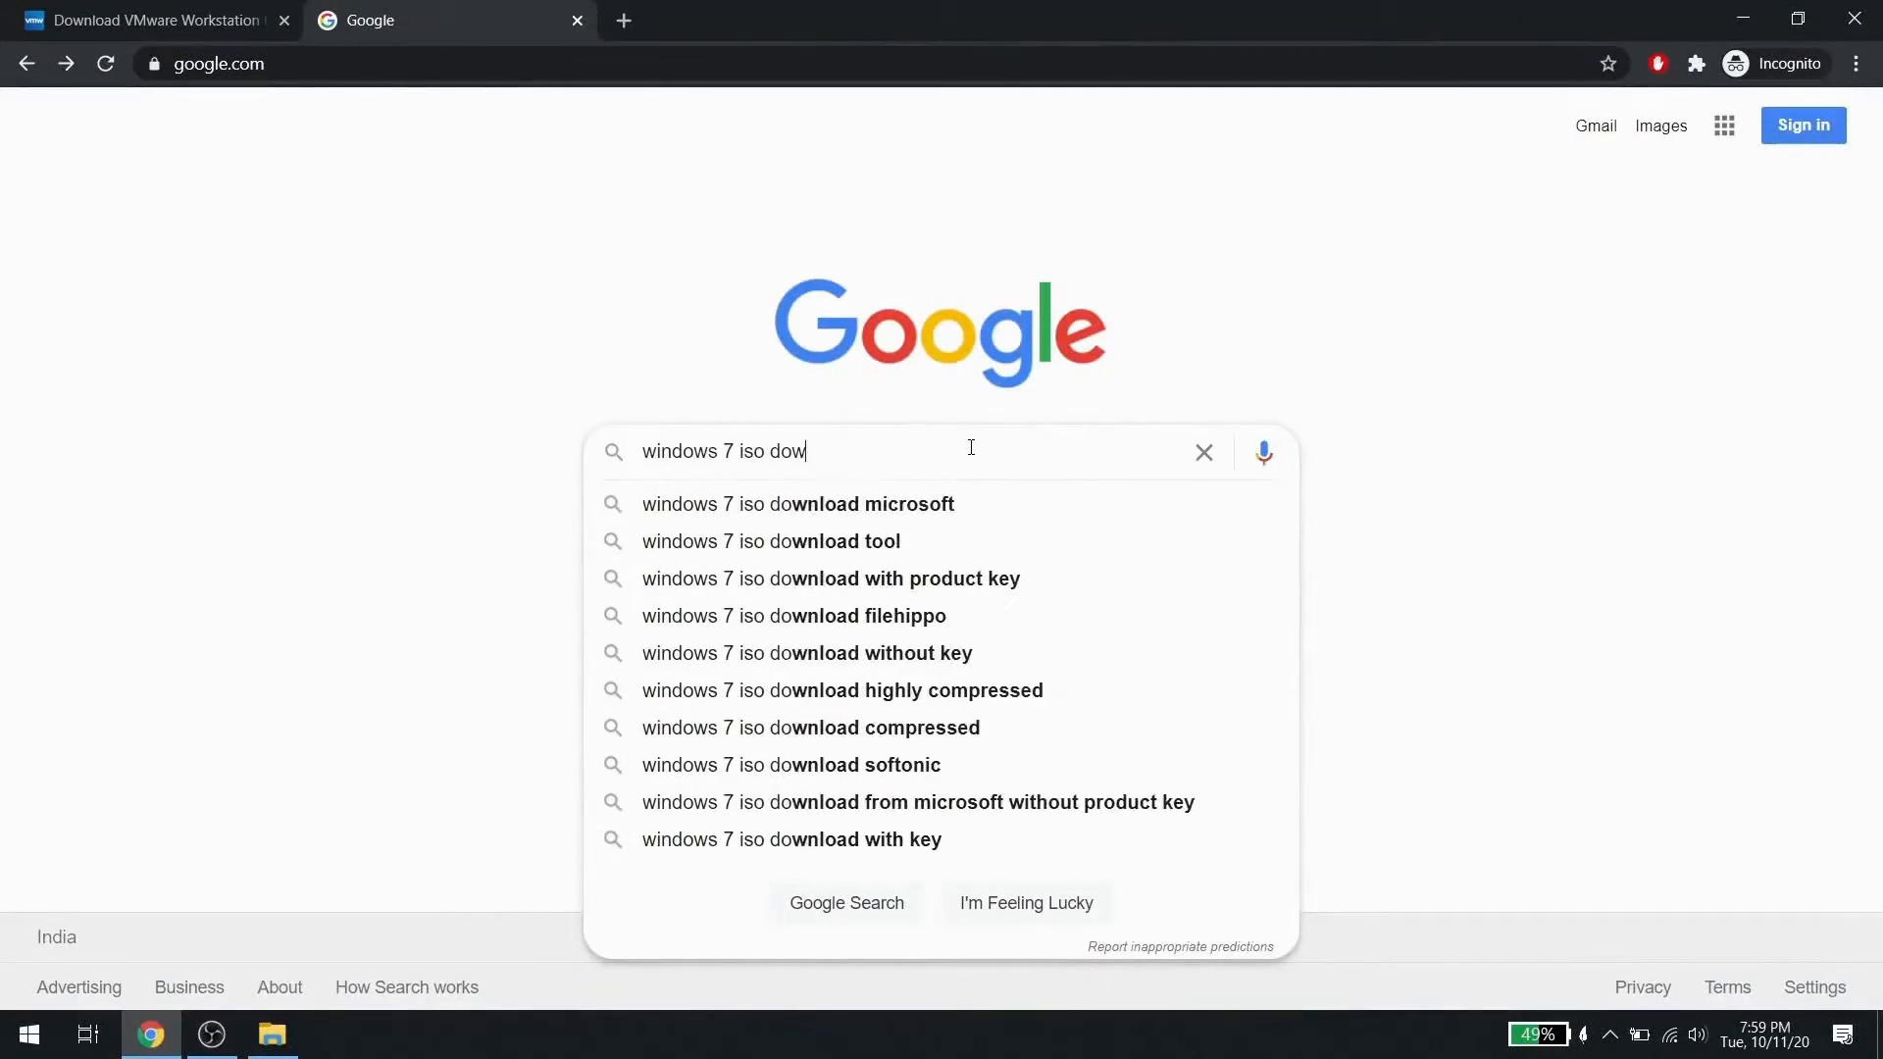
key("Return")
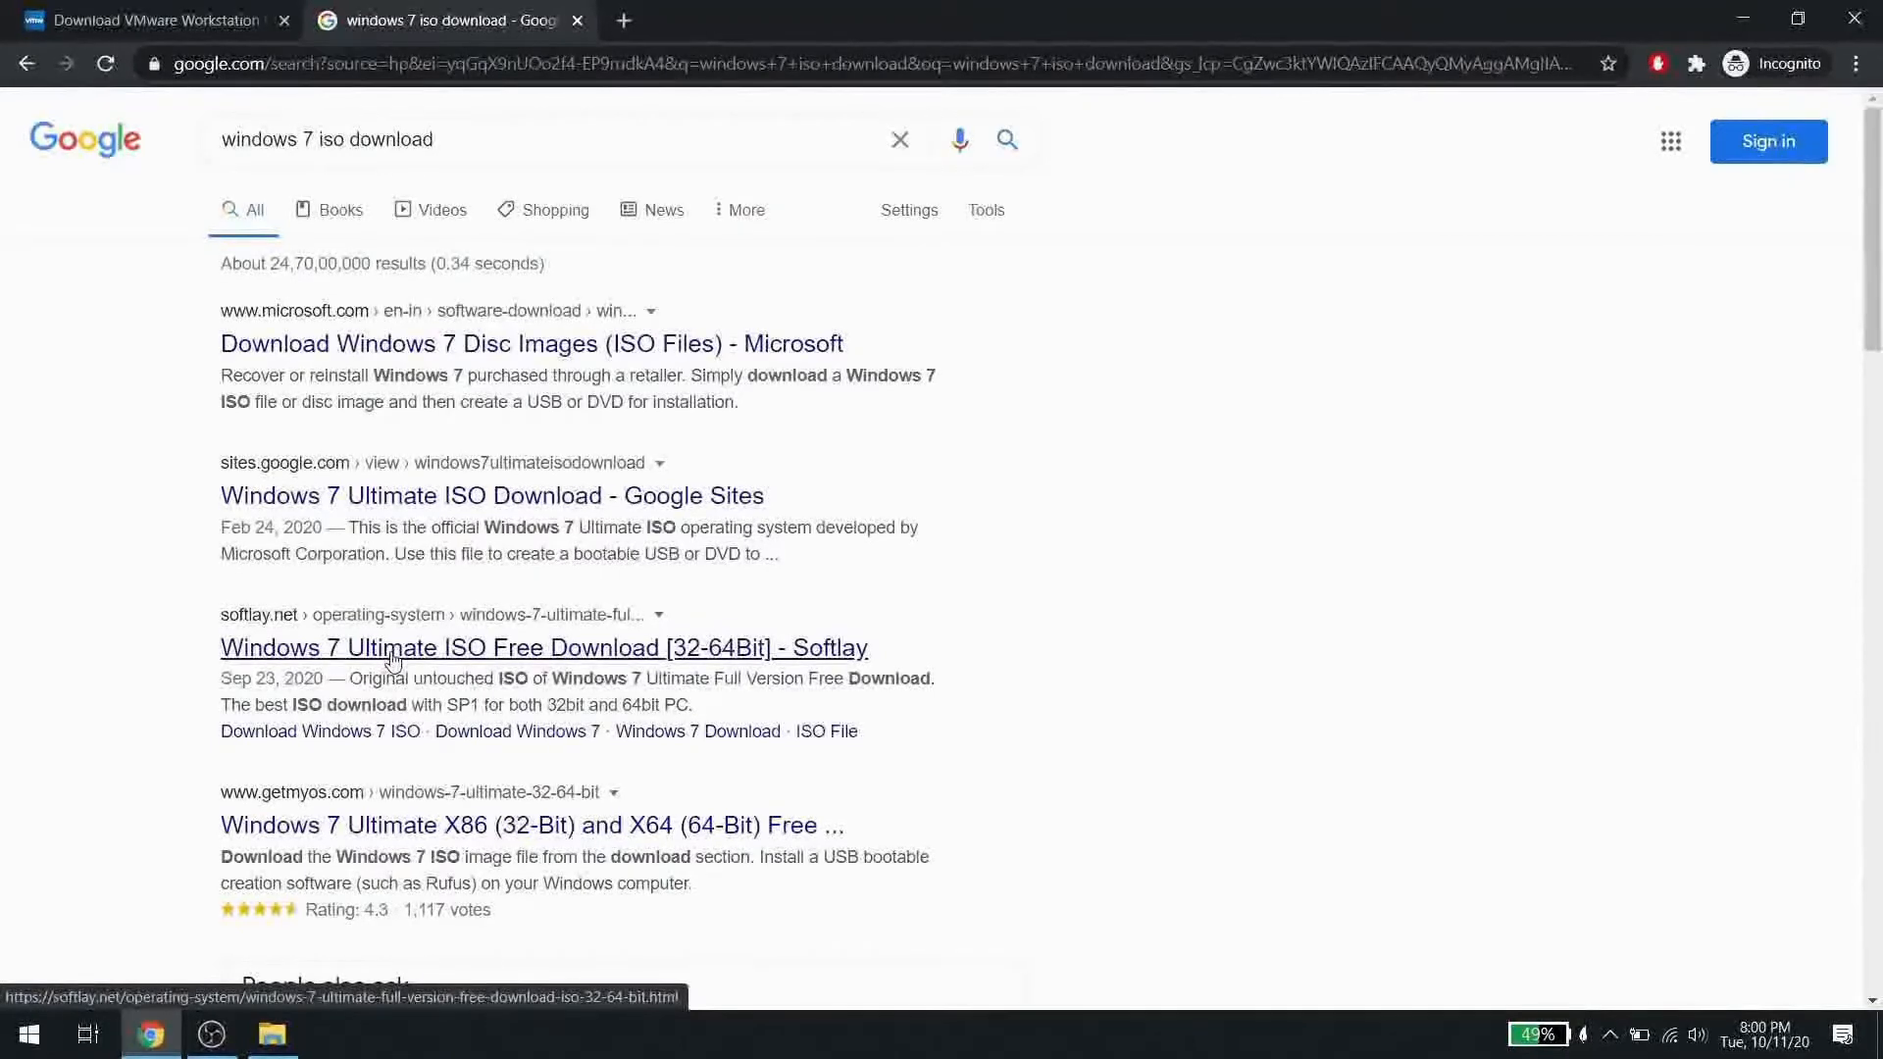
left_click(272, 655)
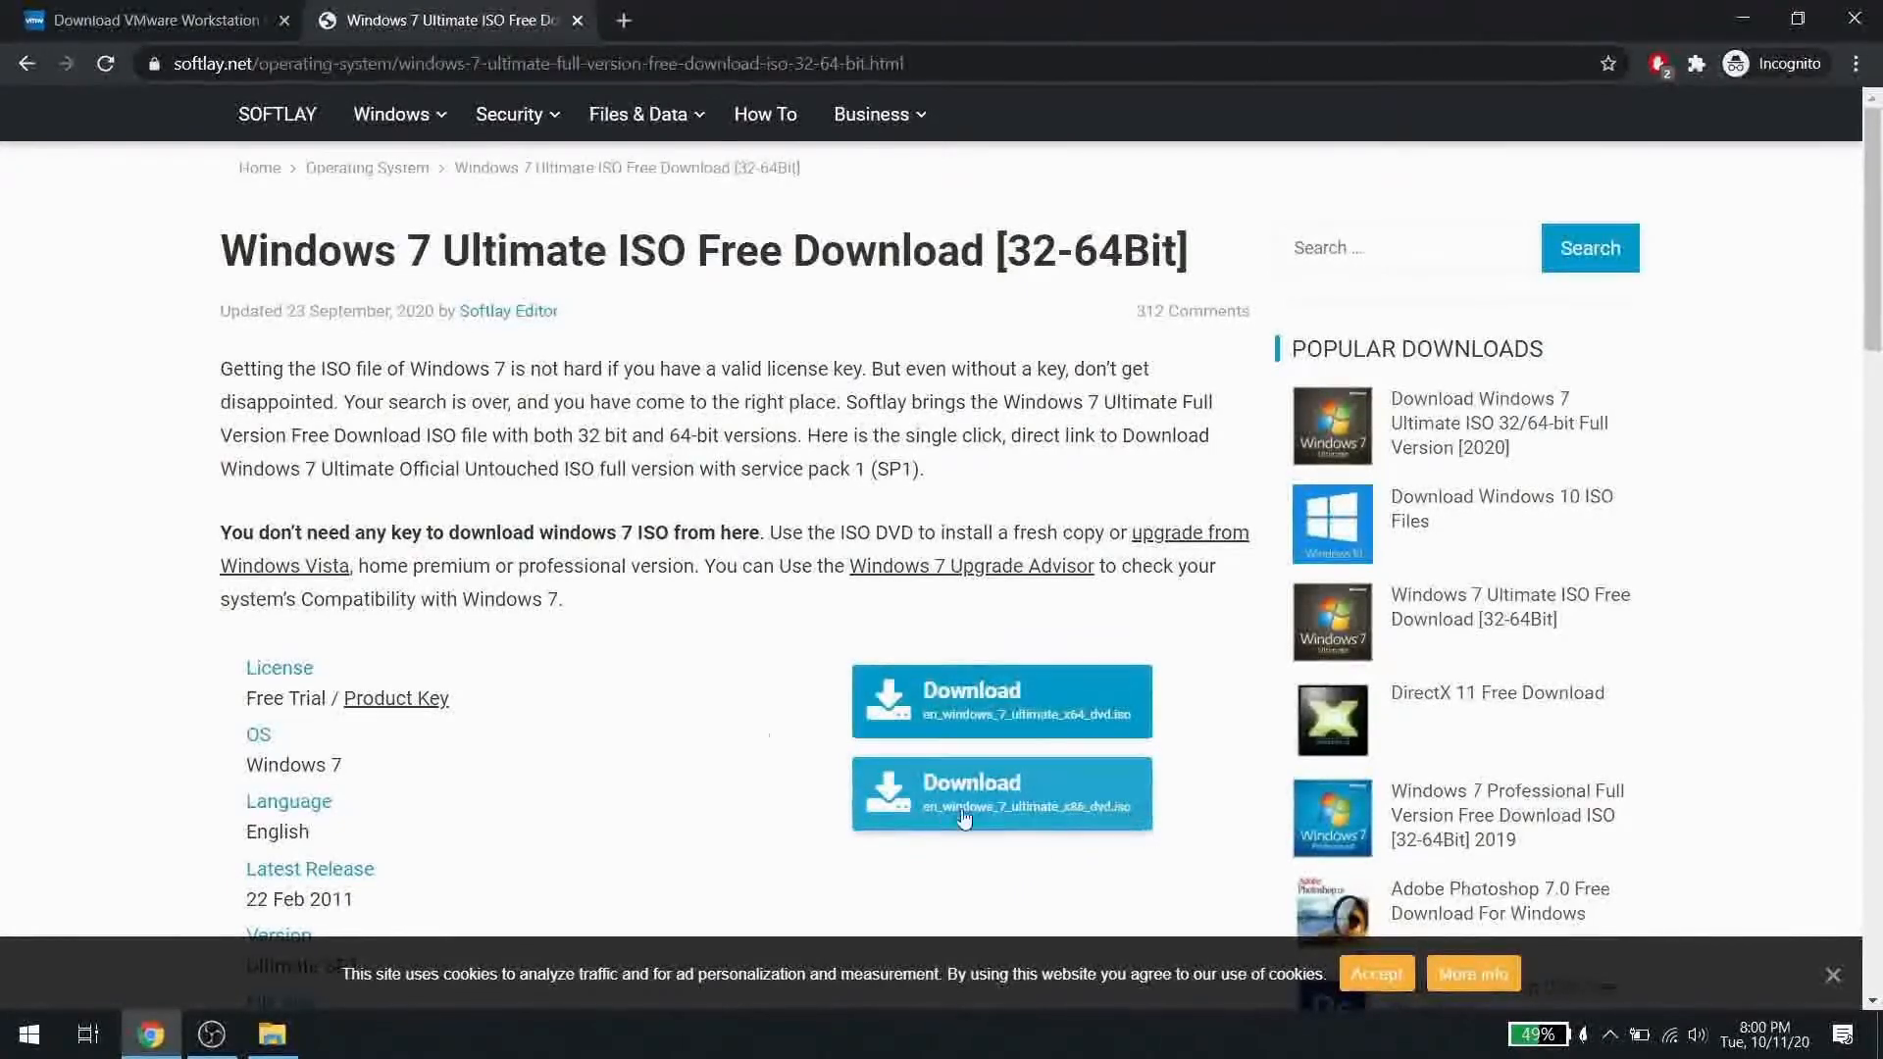
- Check this computer's system type in the properties of This PC and close the windows opened for it
key("super+e")
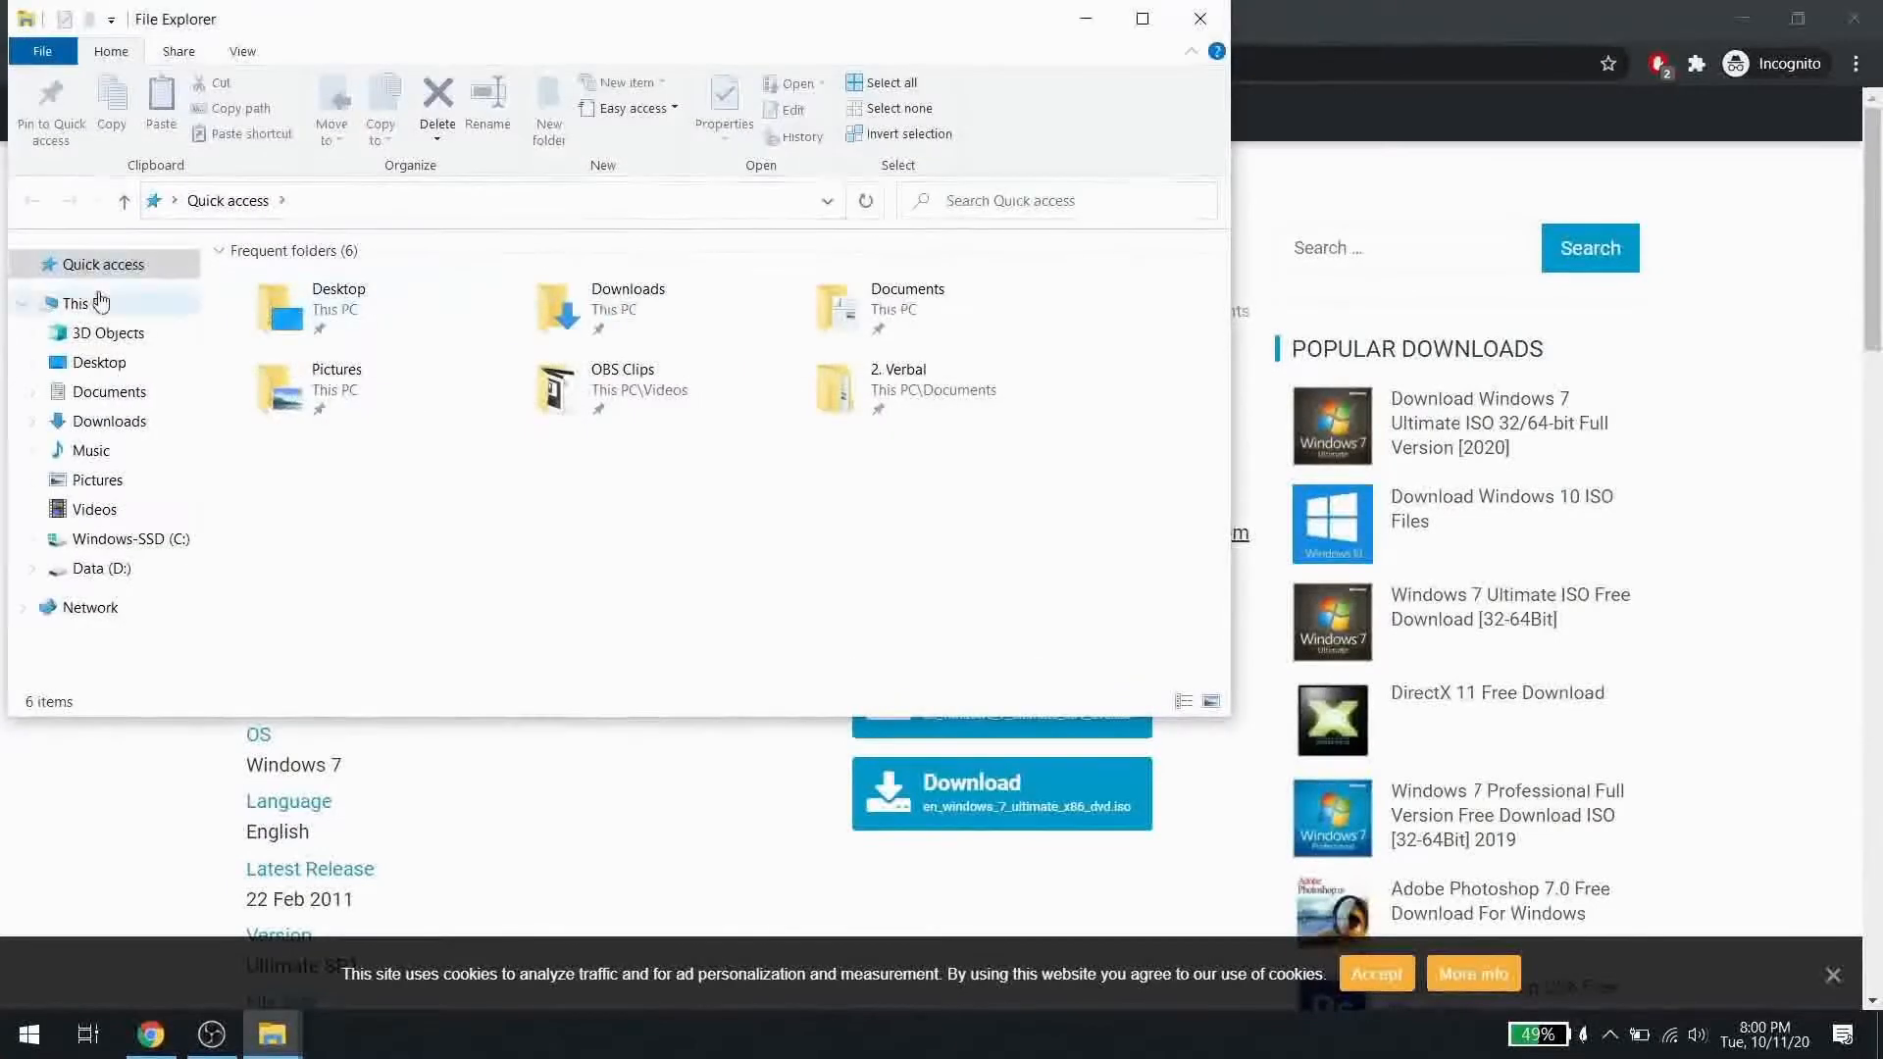
right_click(106, 305)
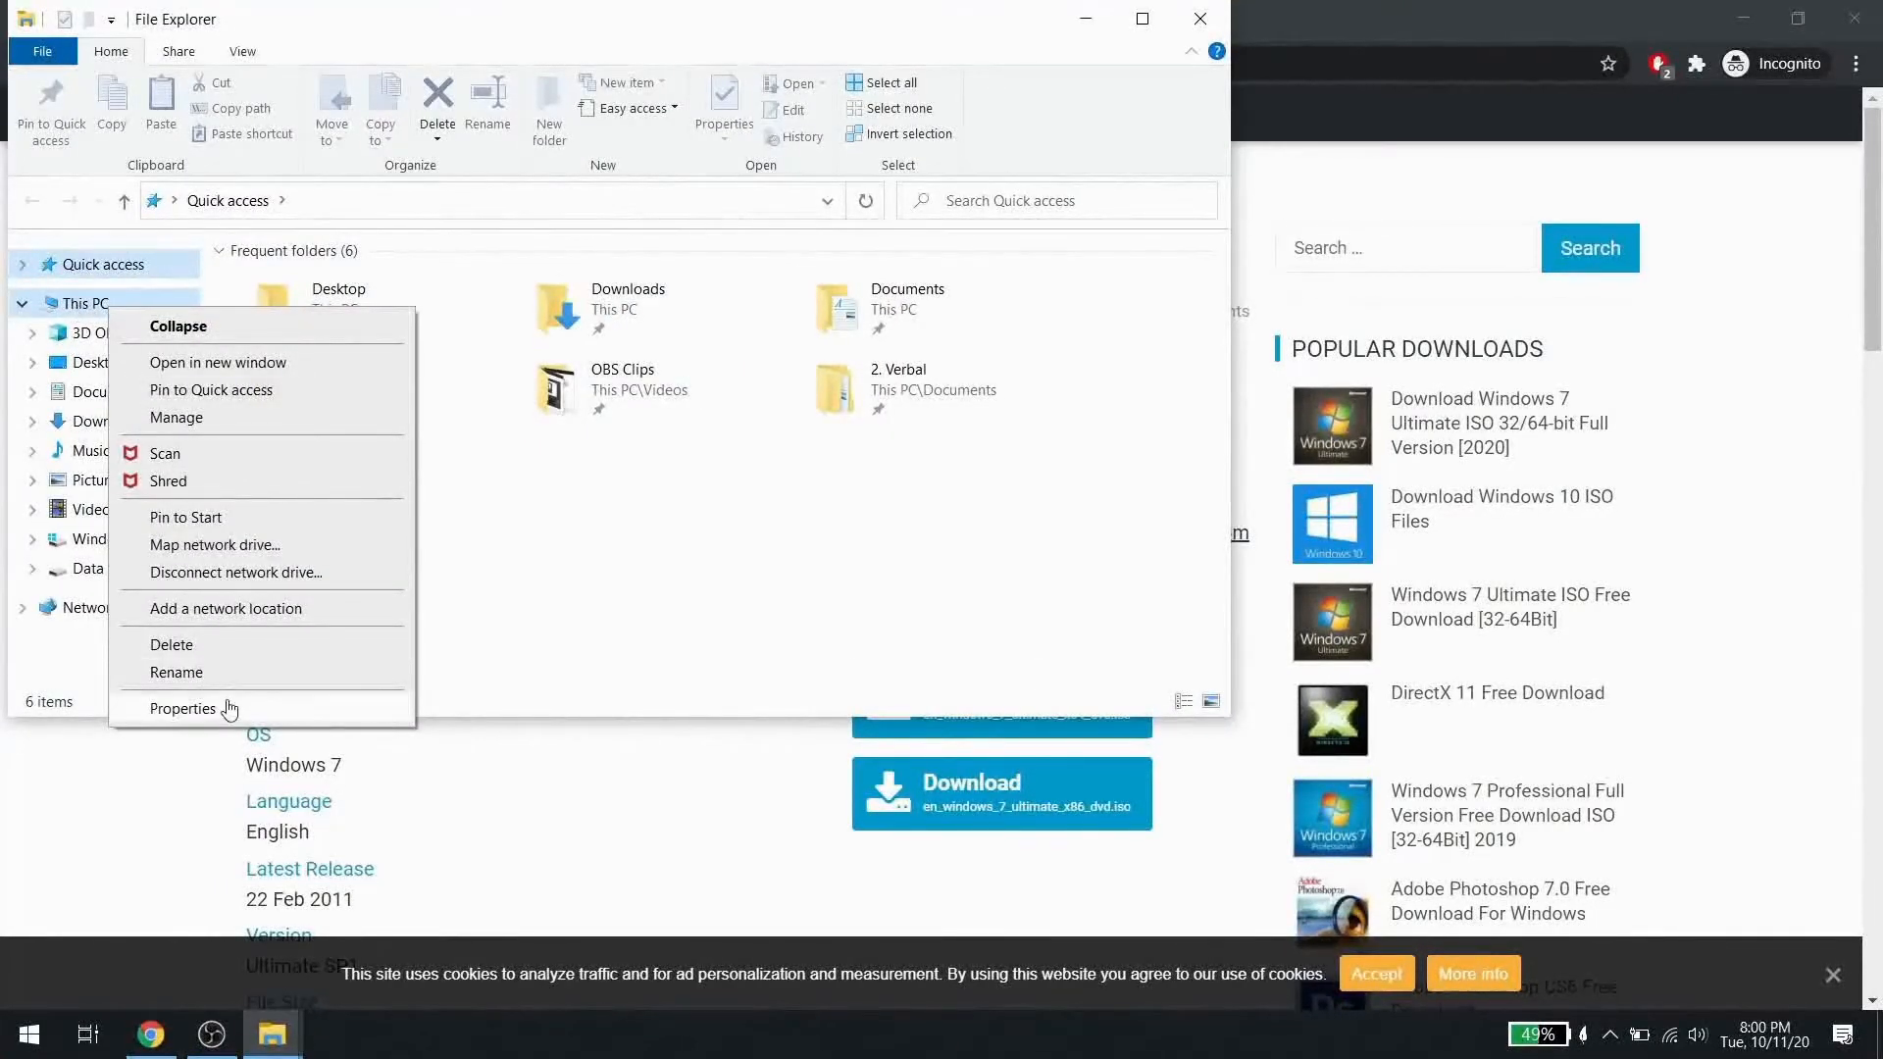
left_click(195, 709)
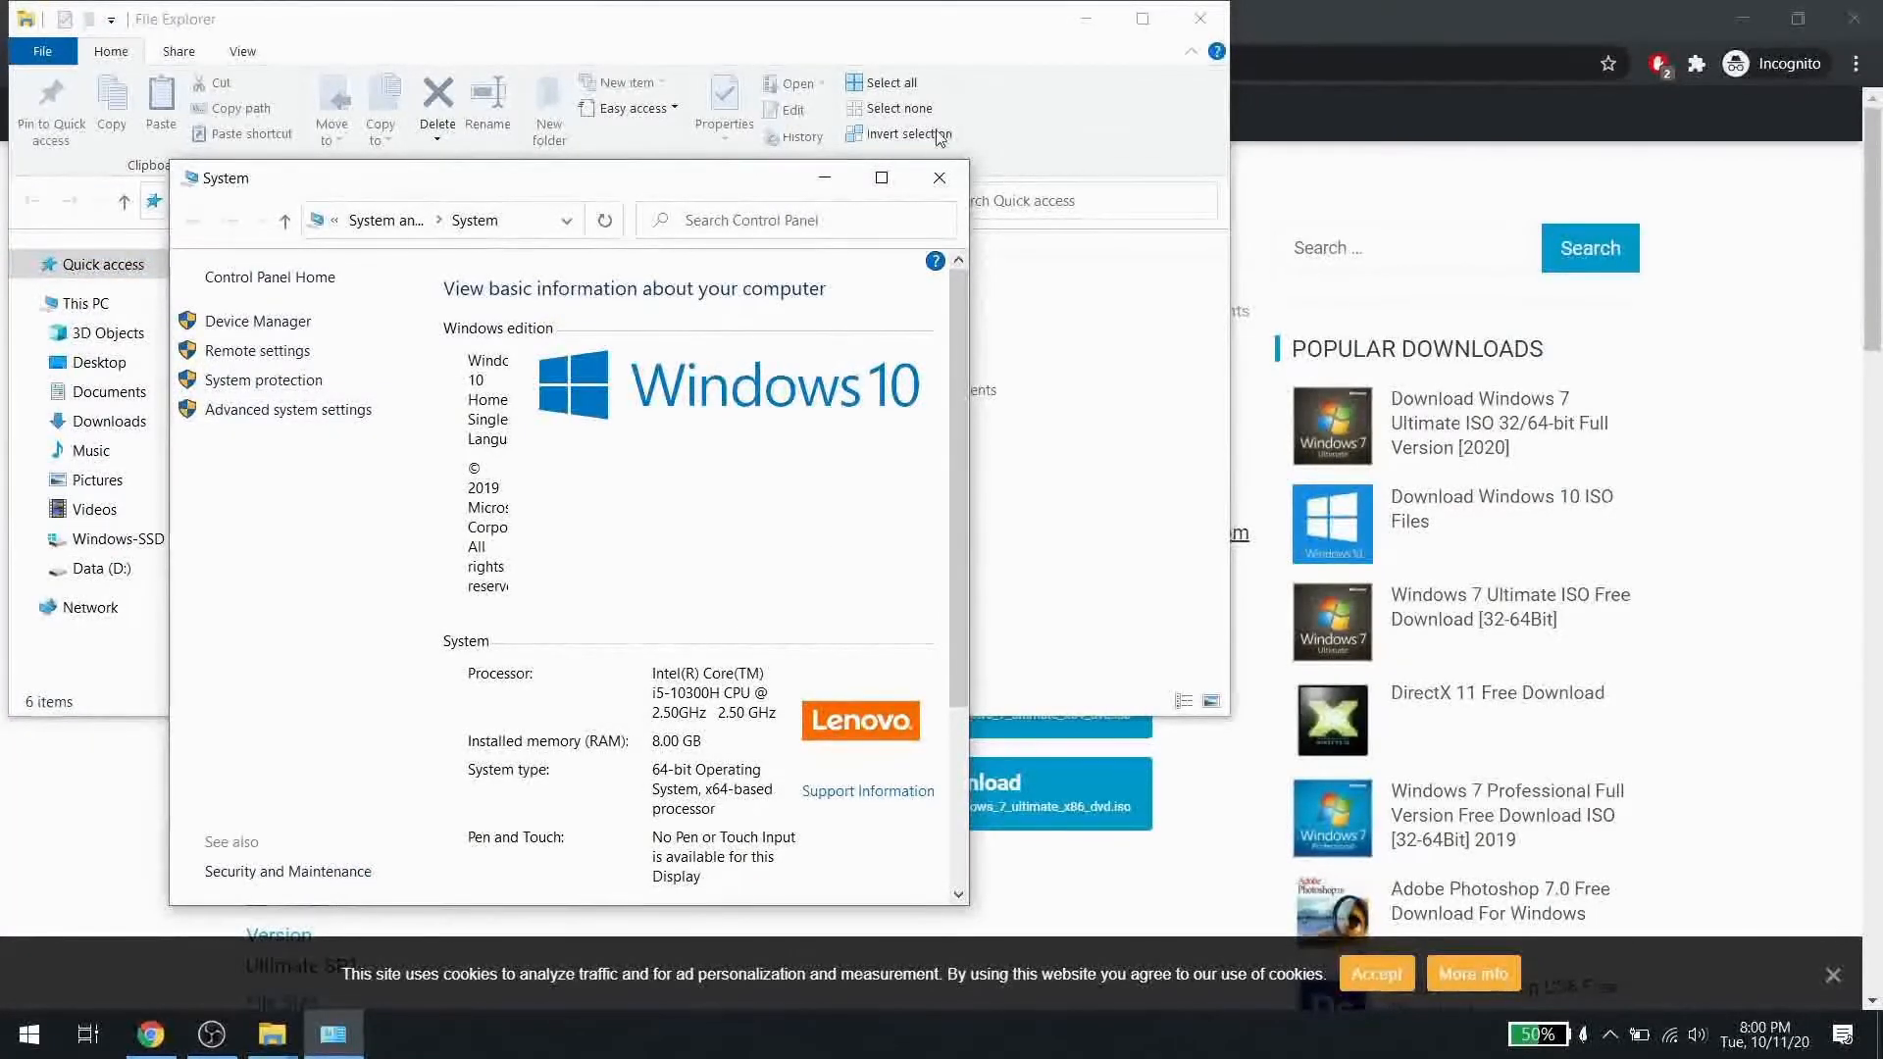
left_click(940, 177)
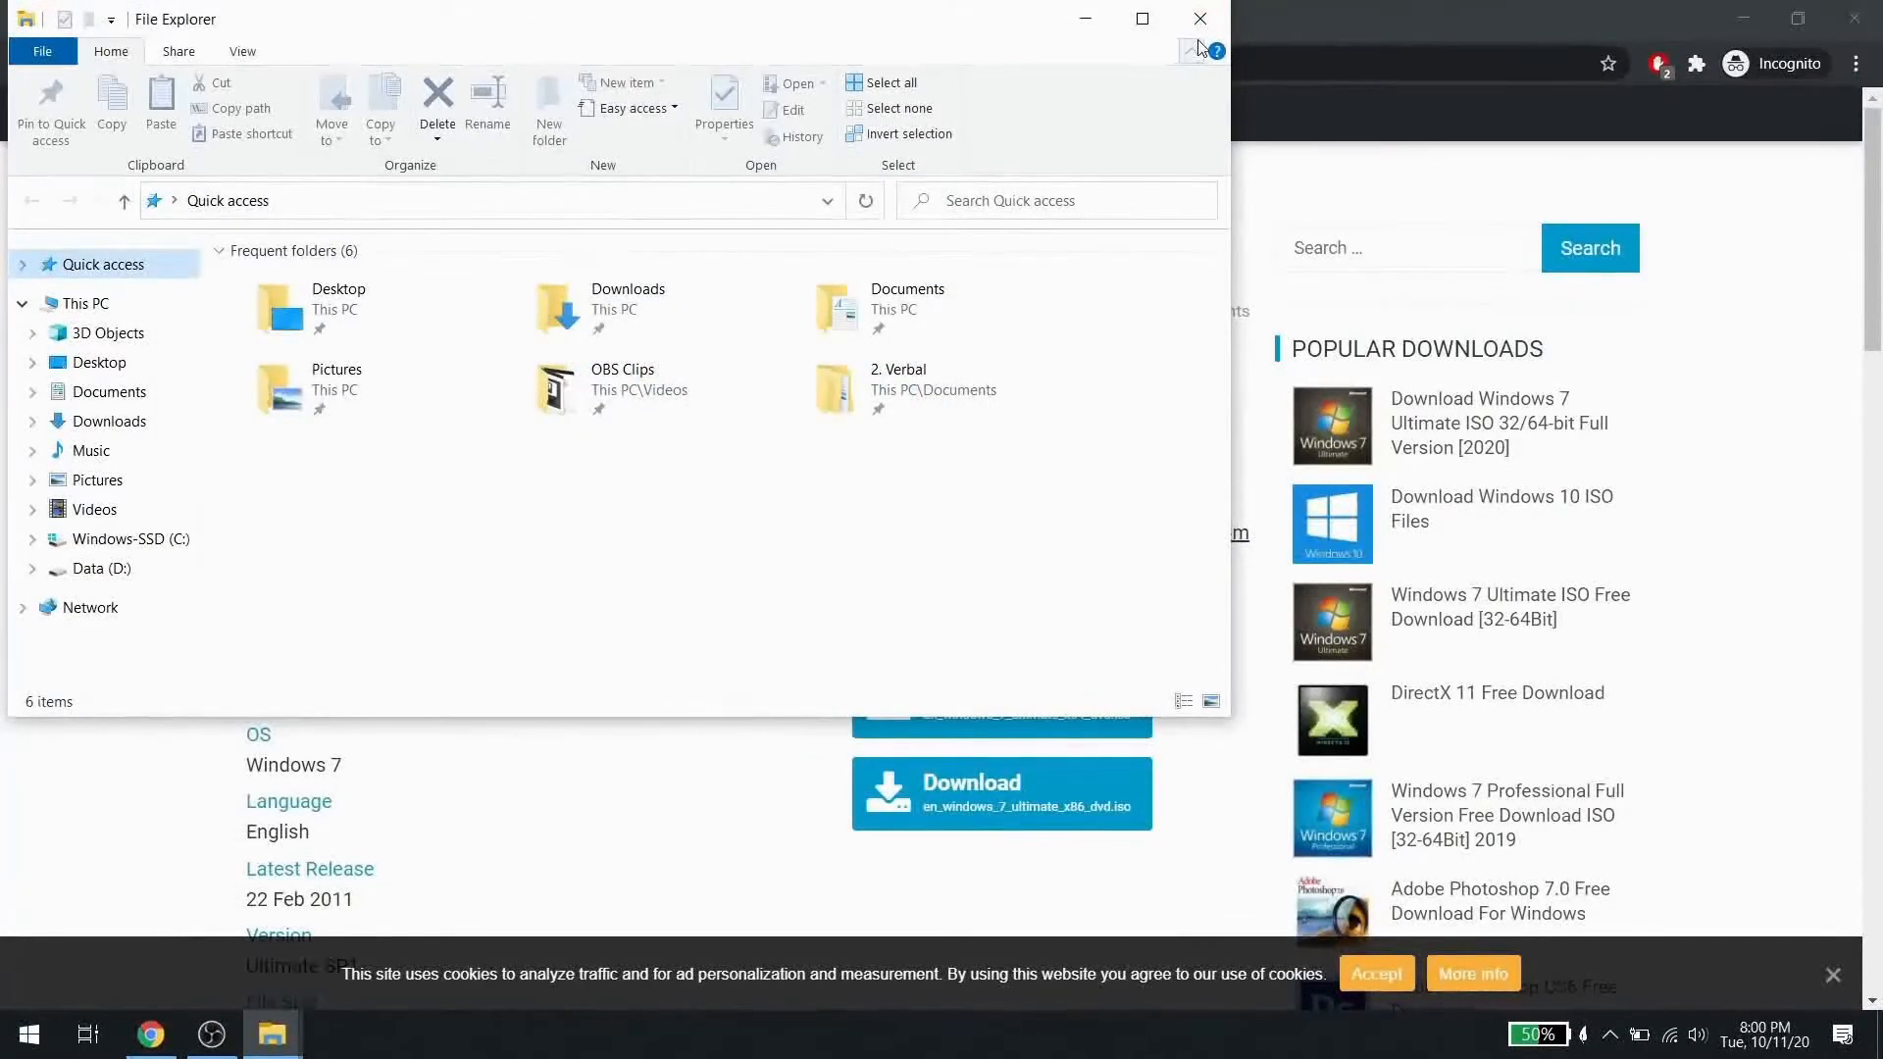
left_click(1201, 18)
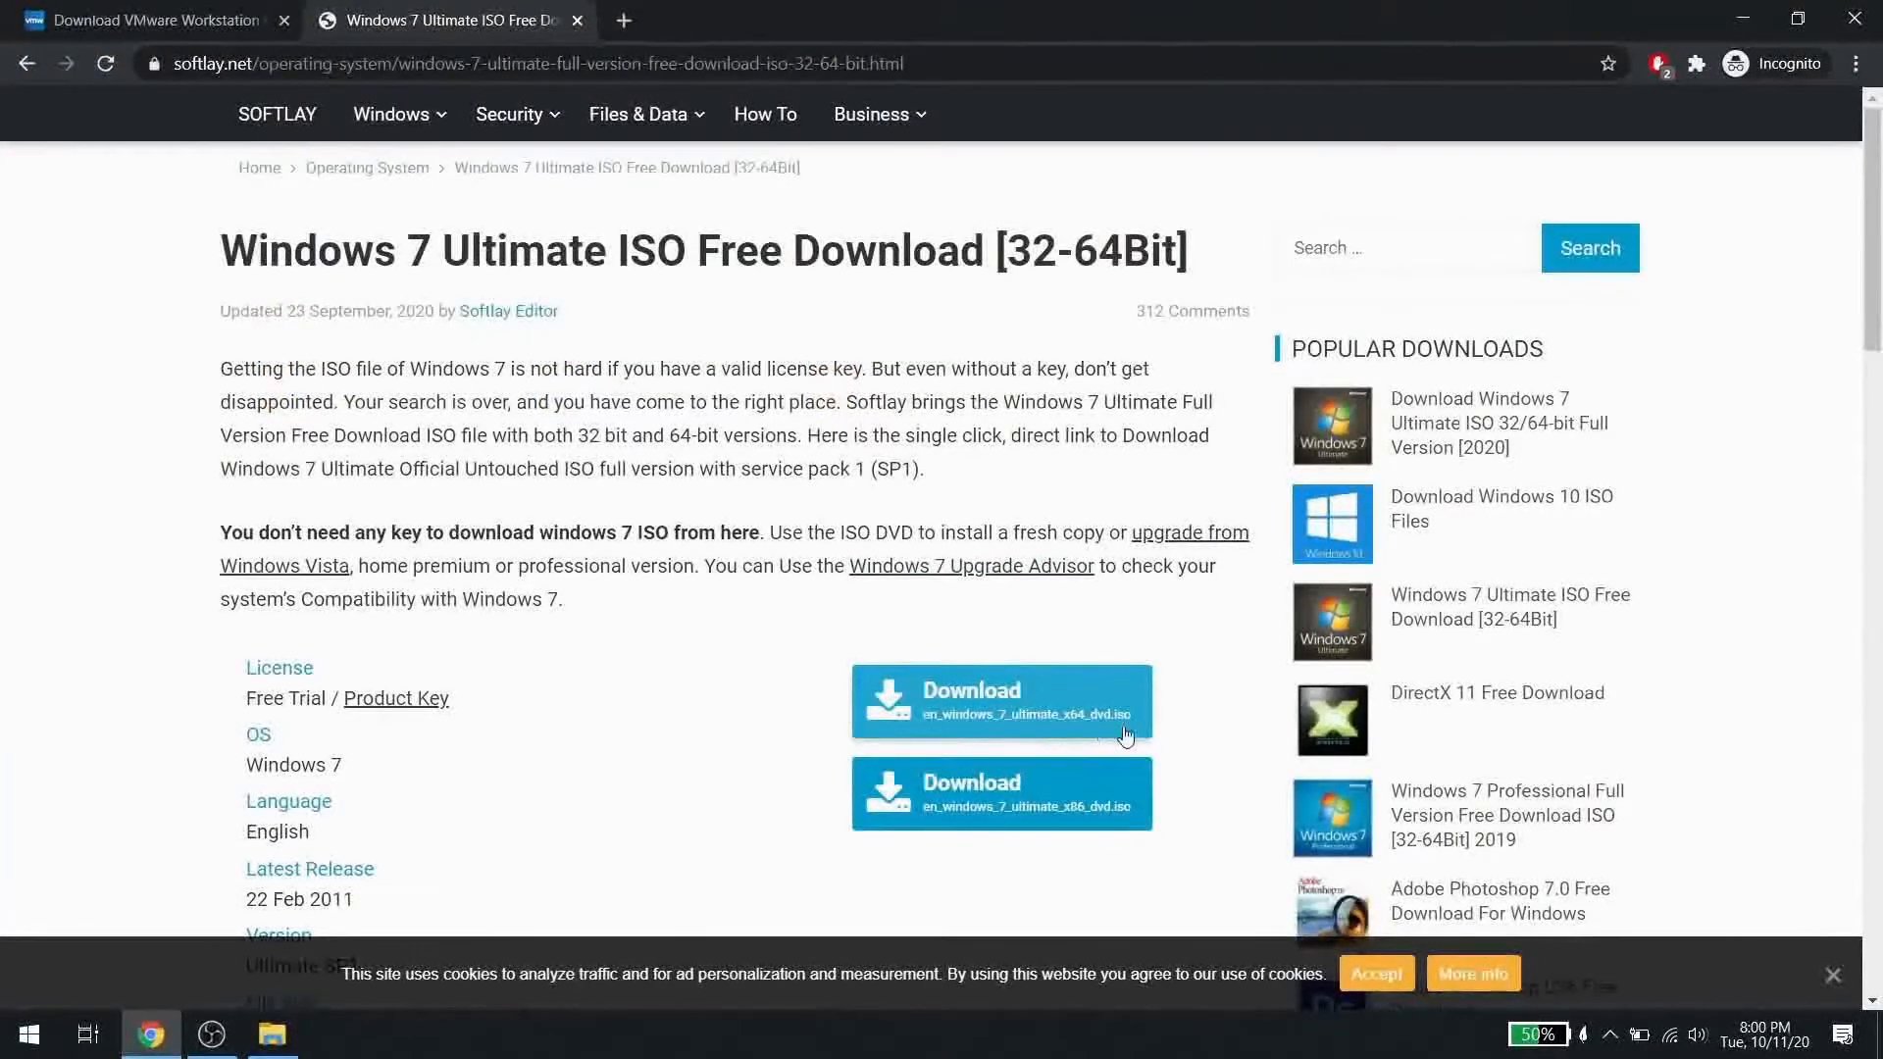
- Start downloading en_windows_7_ultimate_x64_dvd.iso and choose the VMWARE folder on Data (D:) as the save location
left_click(1072, 721)
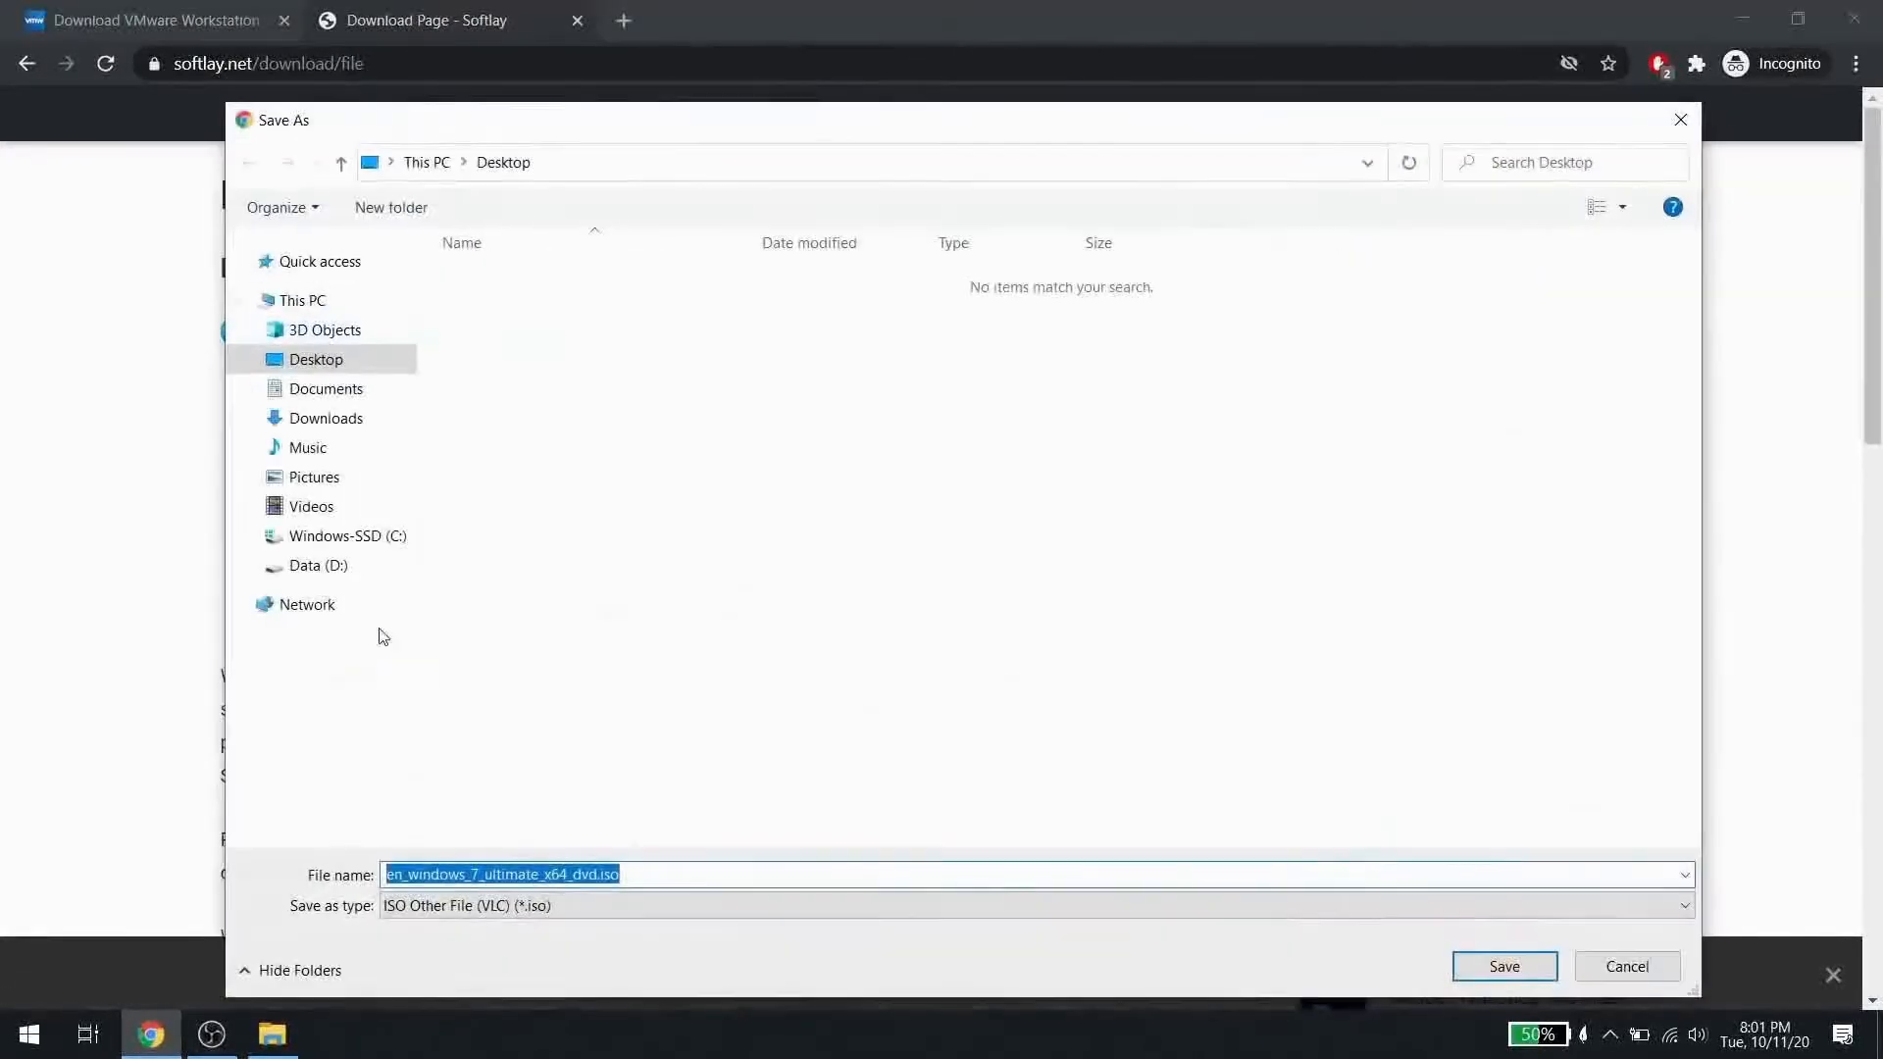
left_click(319, 567)
left_click(541, 498)
double_click(540, 500)
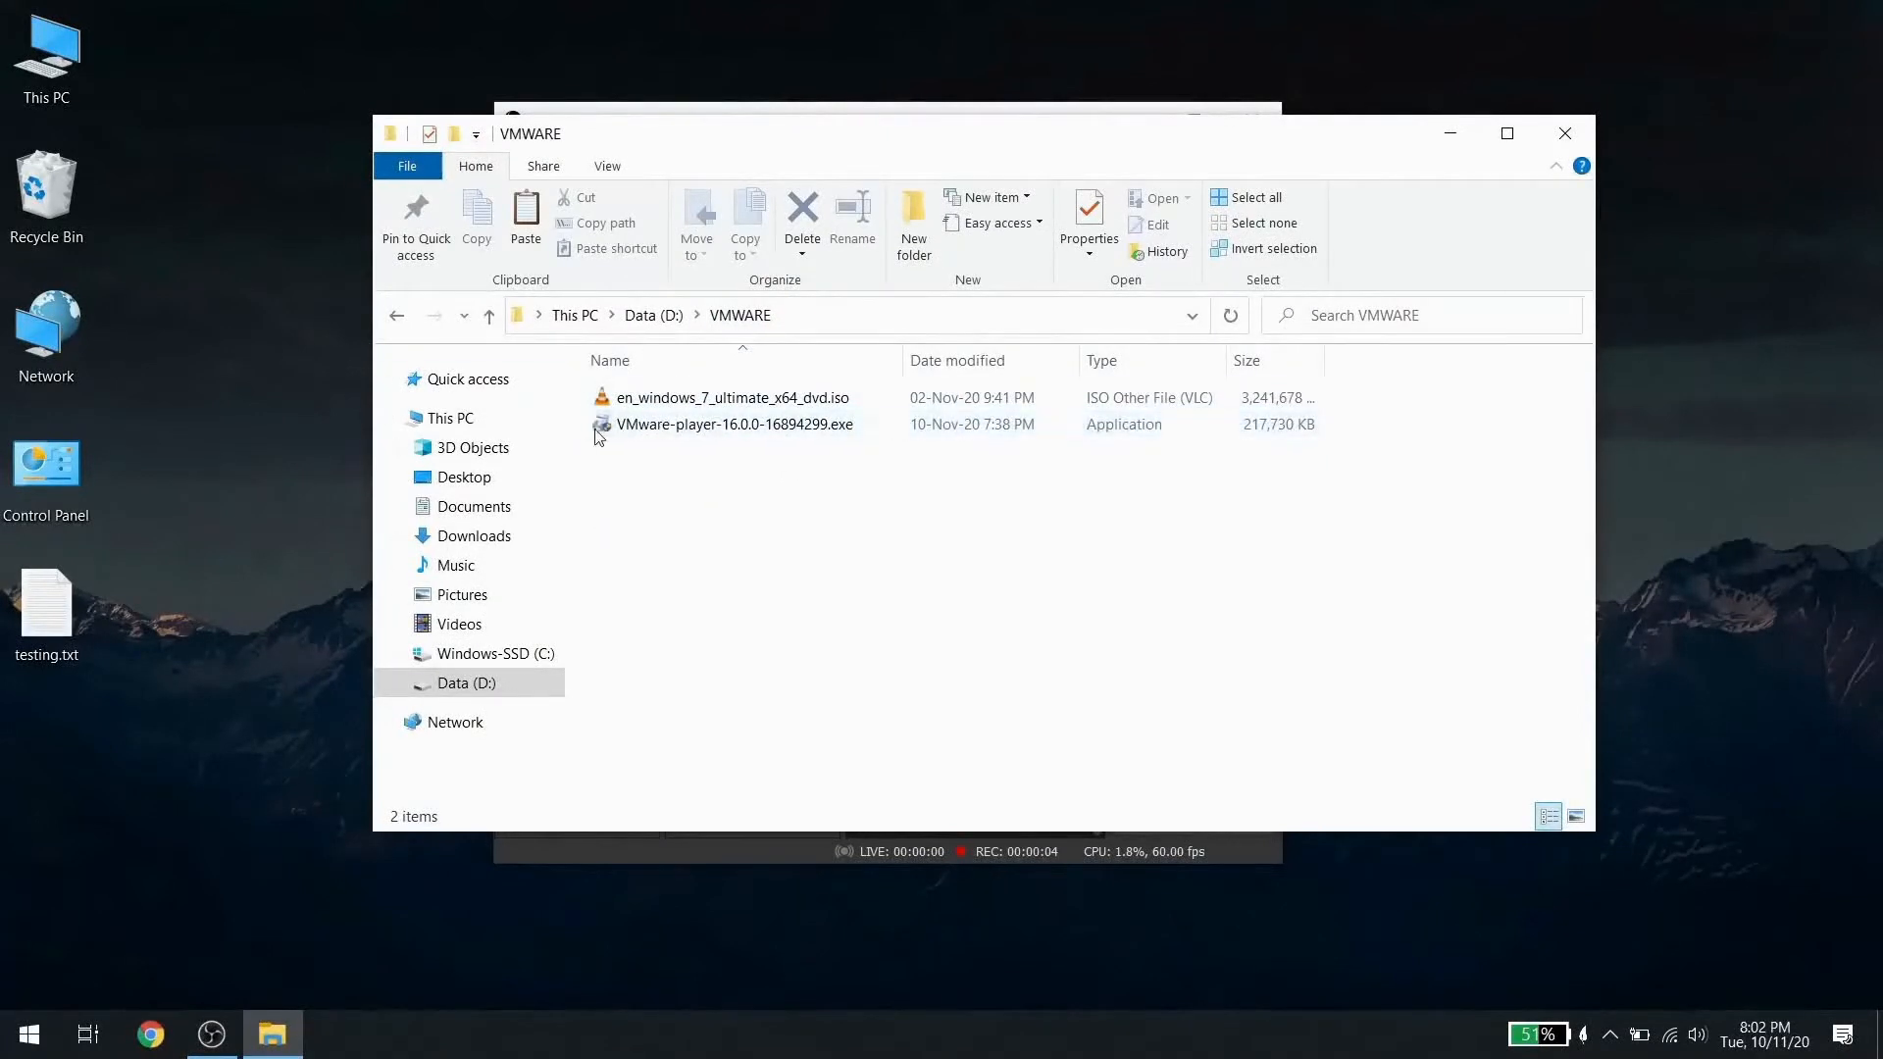
- Run VMware-player-16.0.0-16894299.exe from D:\VMWARE with administrator permission and accept the license agreement in the setup wizard
double_click(900, 435)
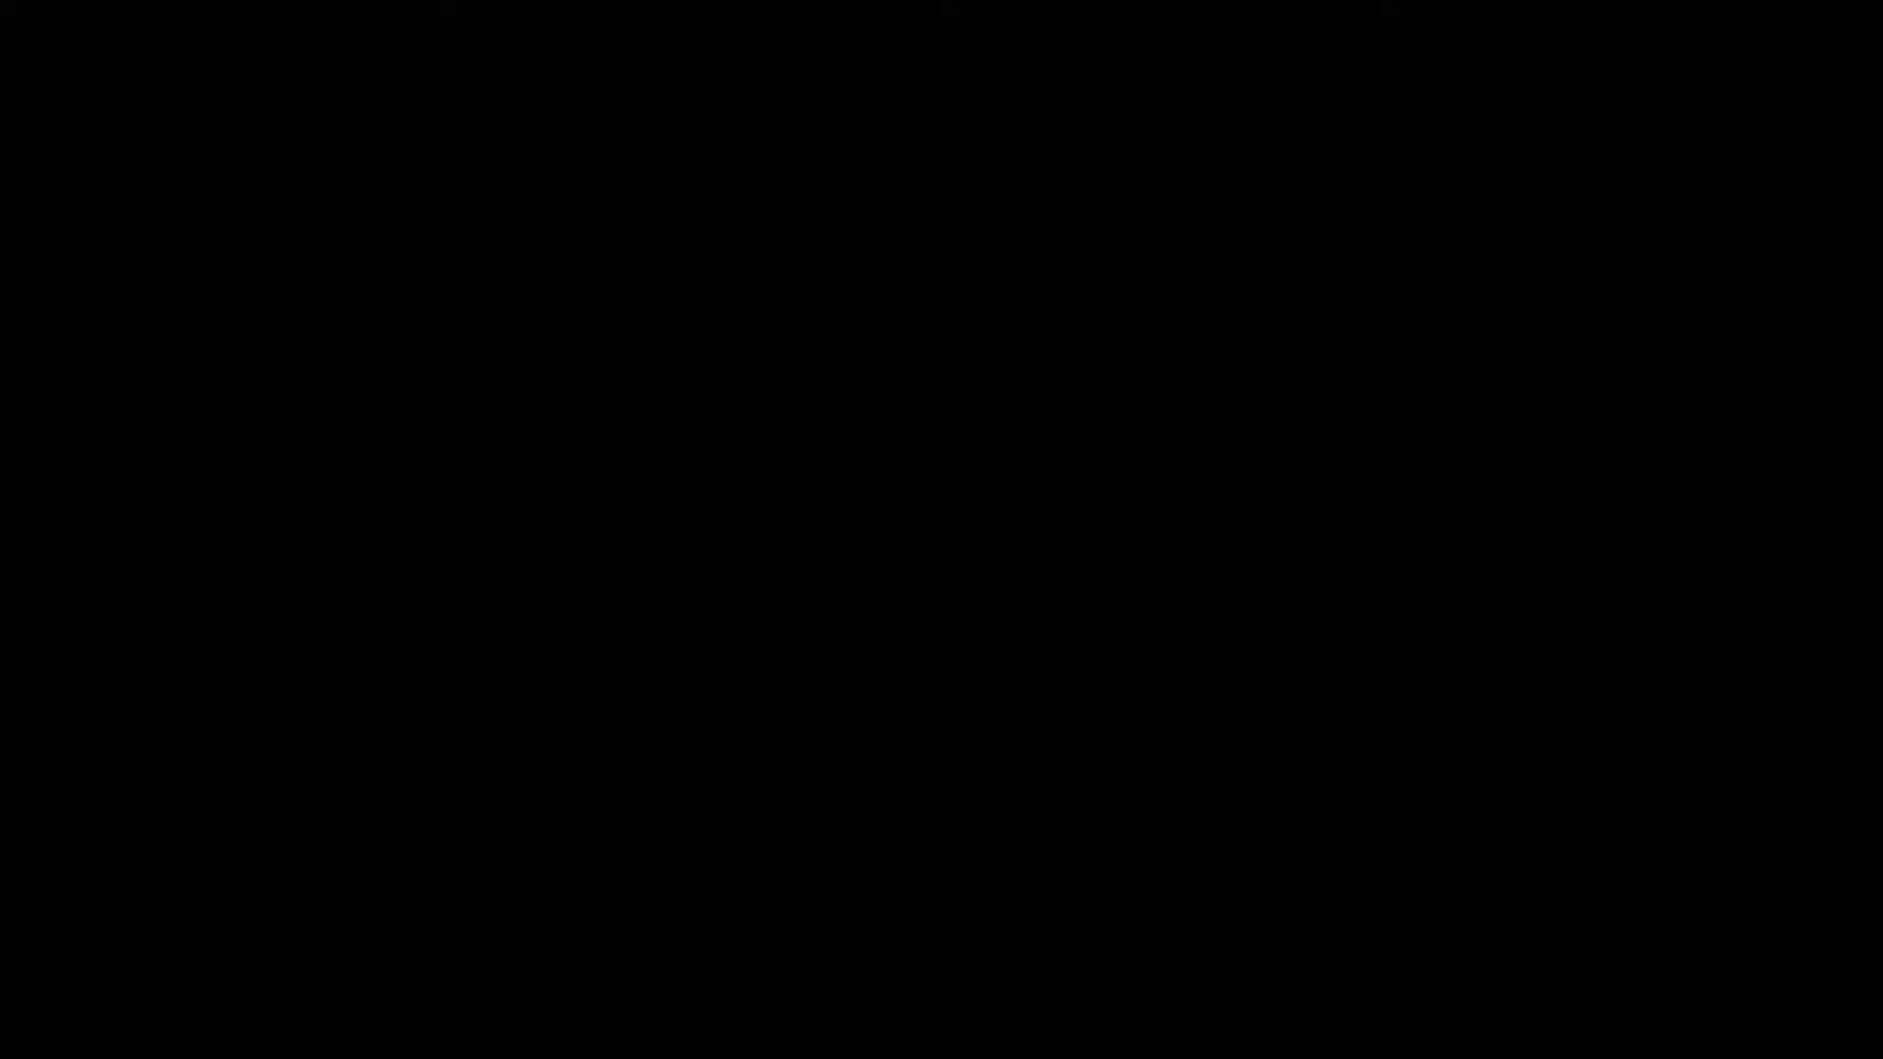
left_click(851, 709)
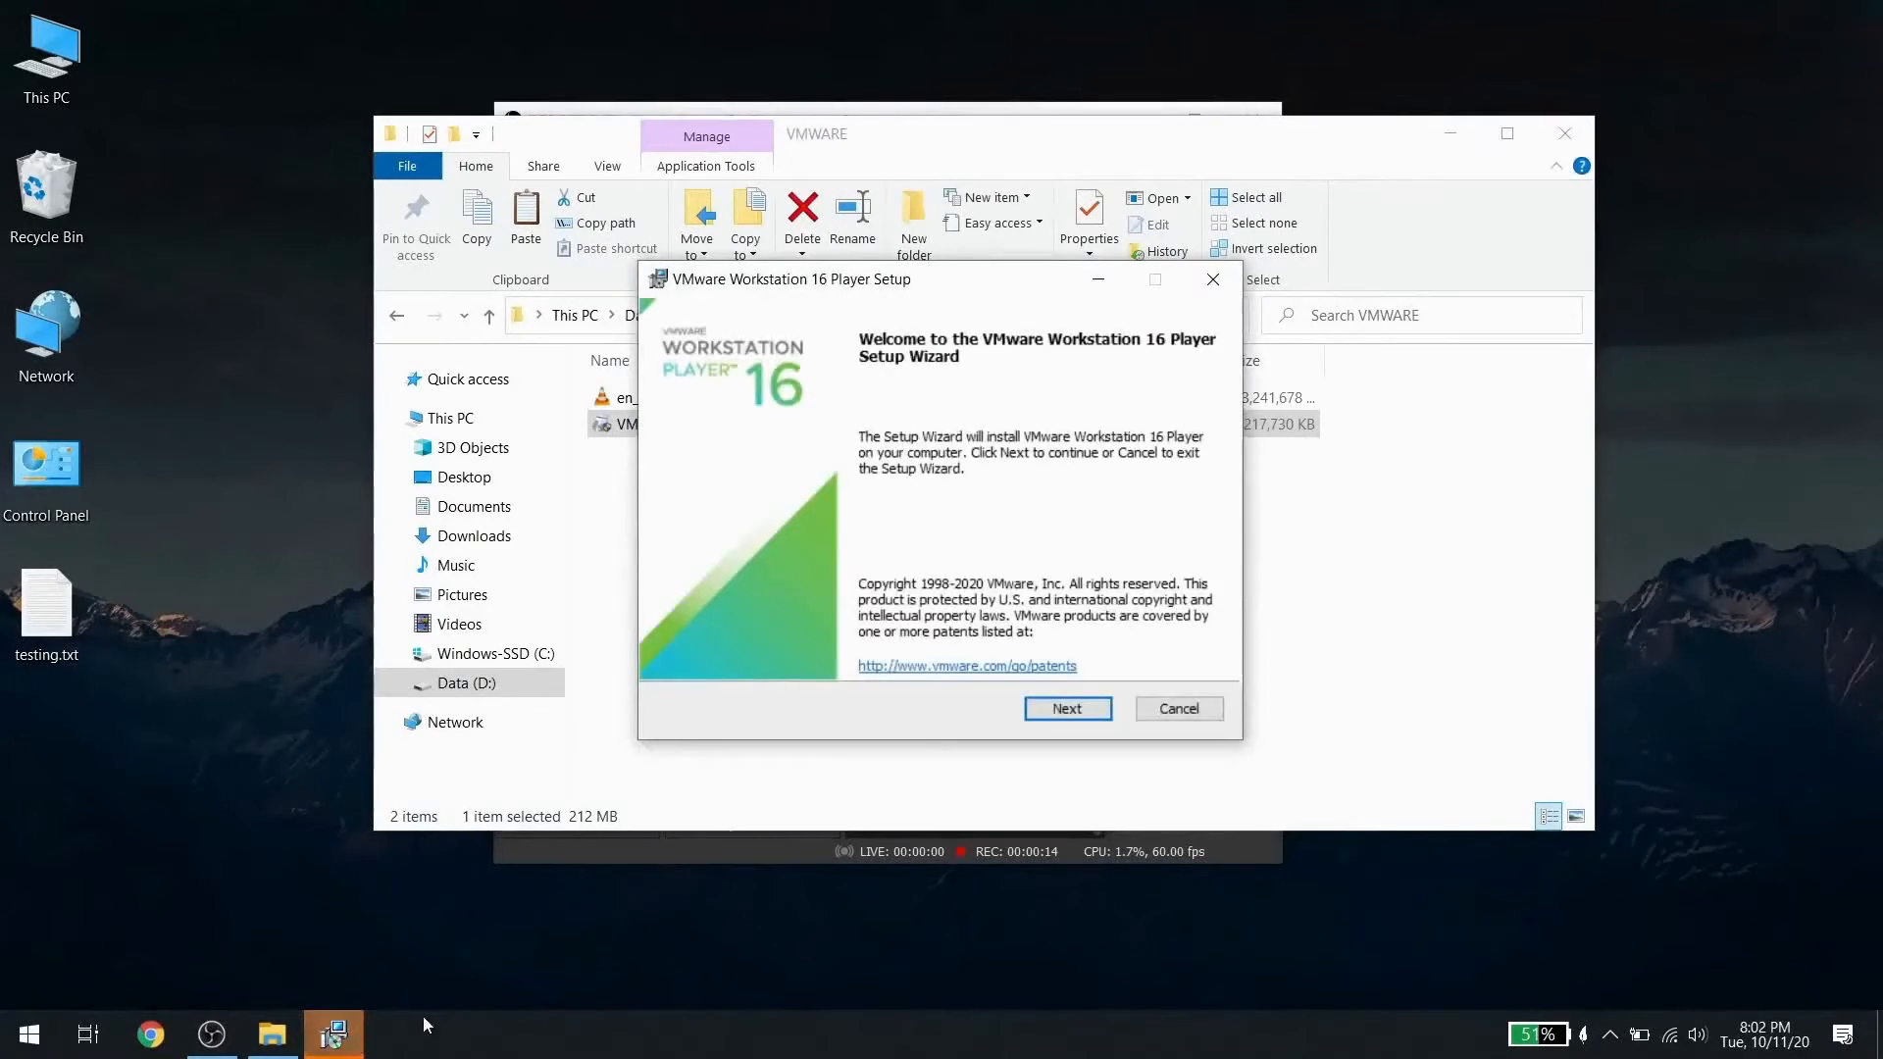
left_click(1069, 713)
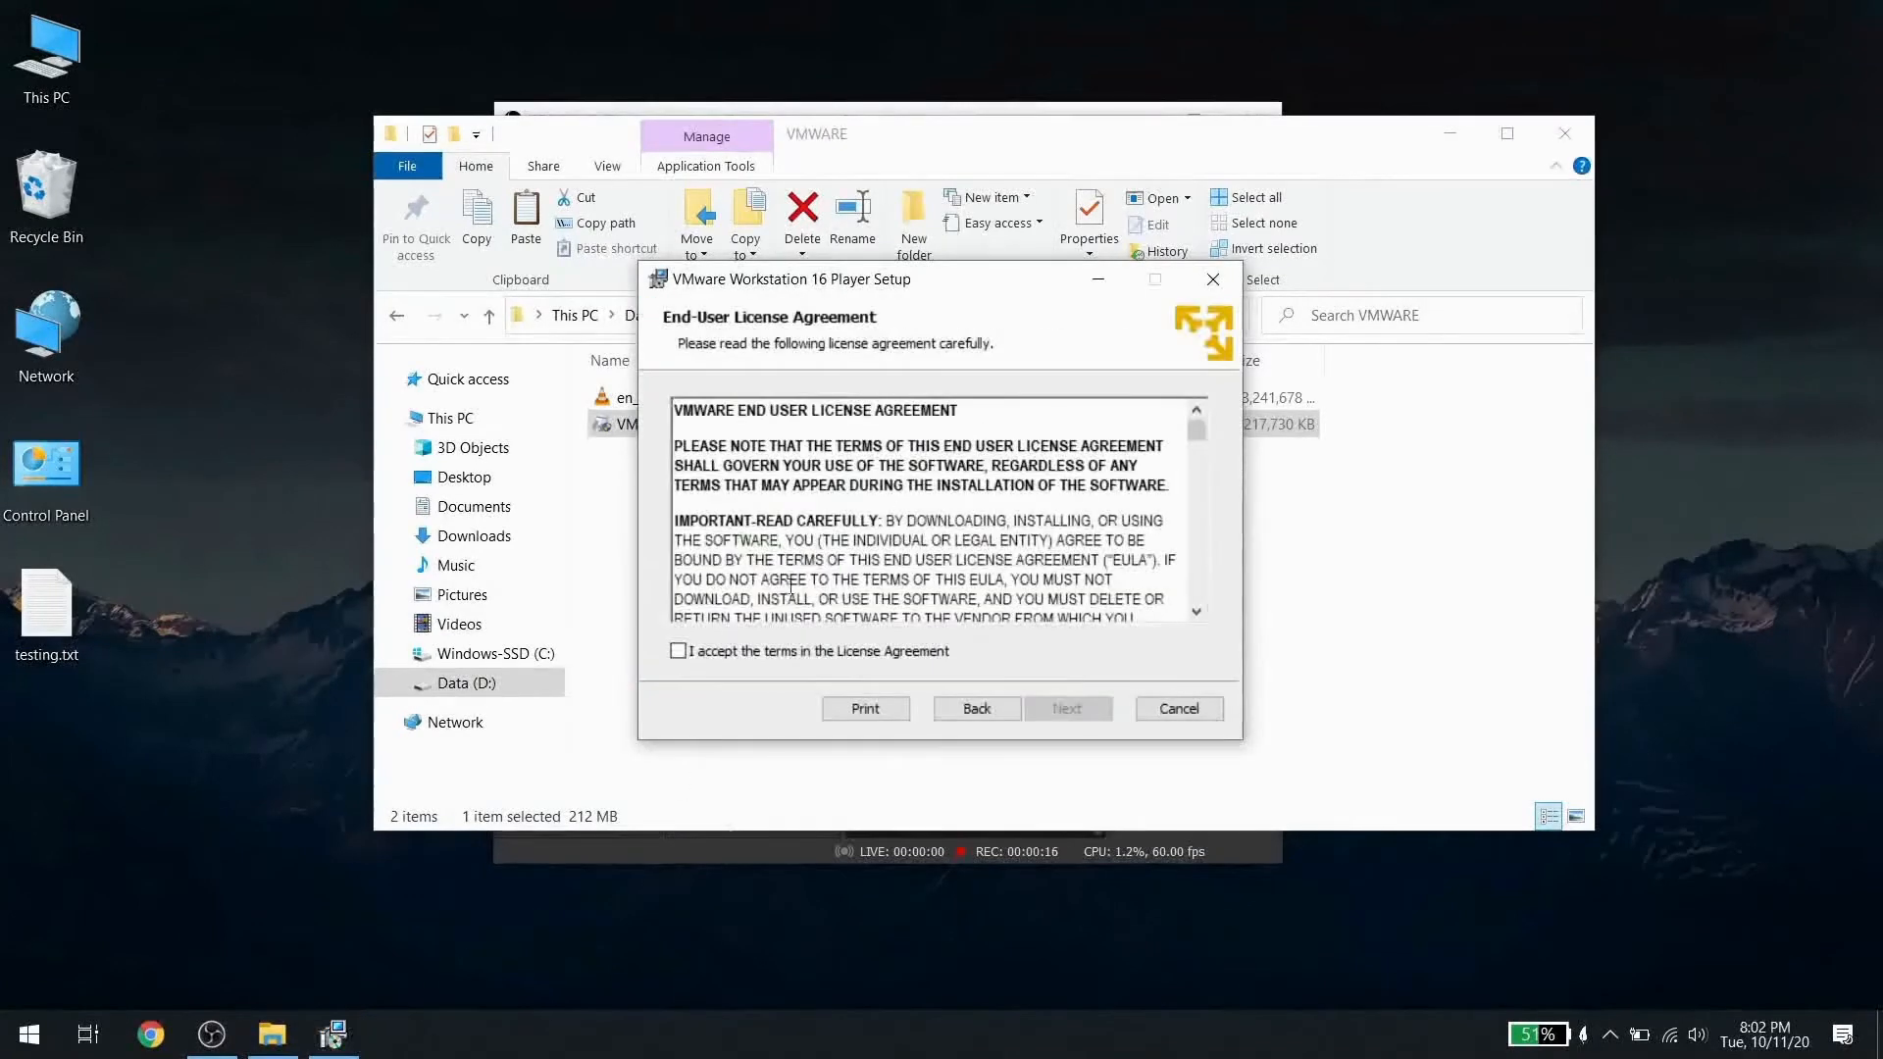
left_click(677, 655)
left_click(1067, 708)
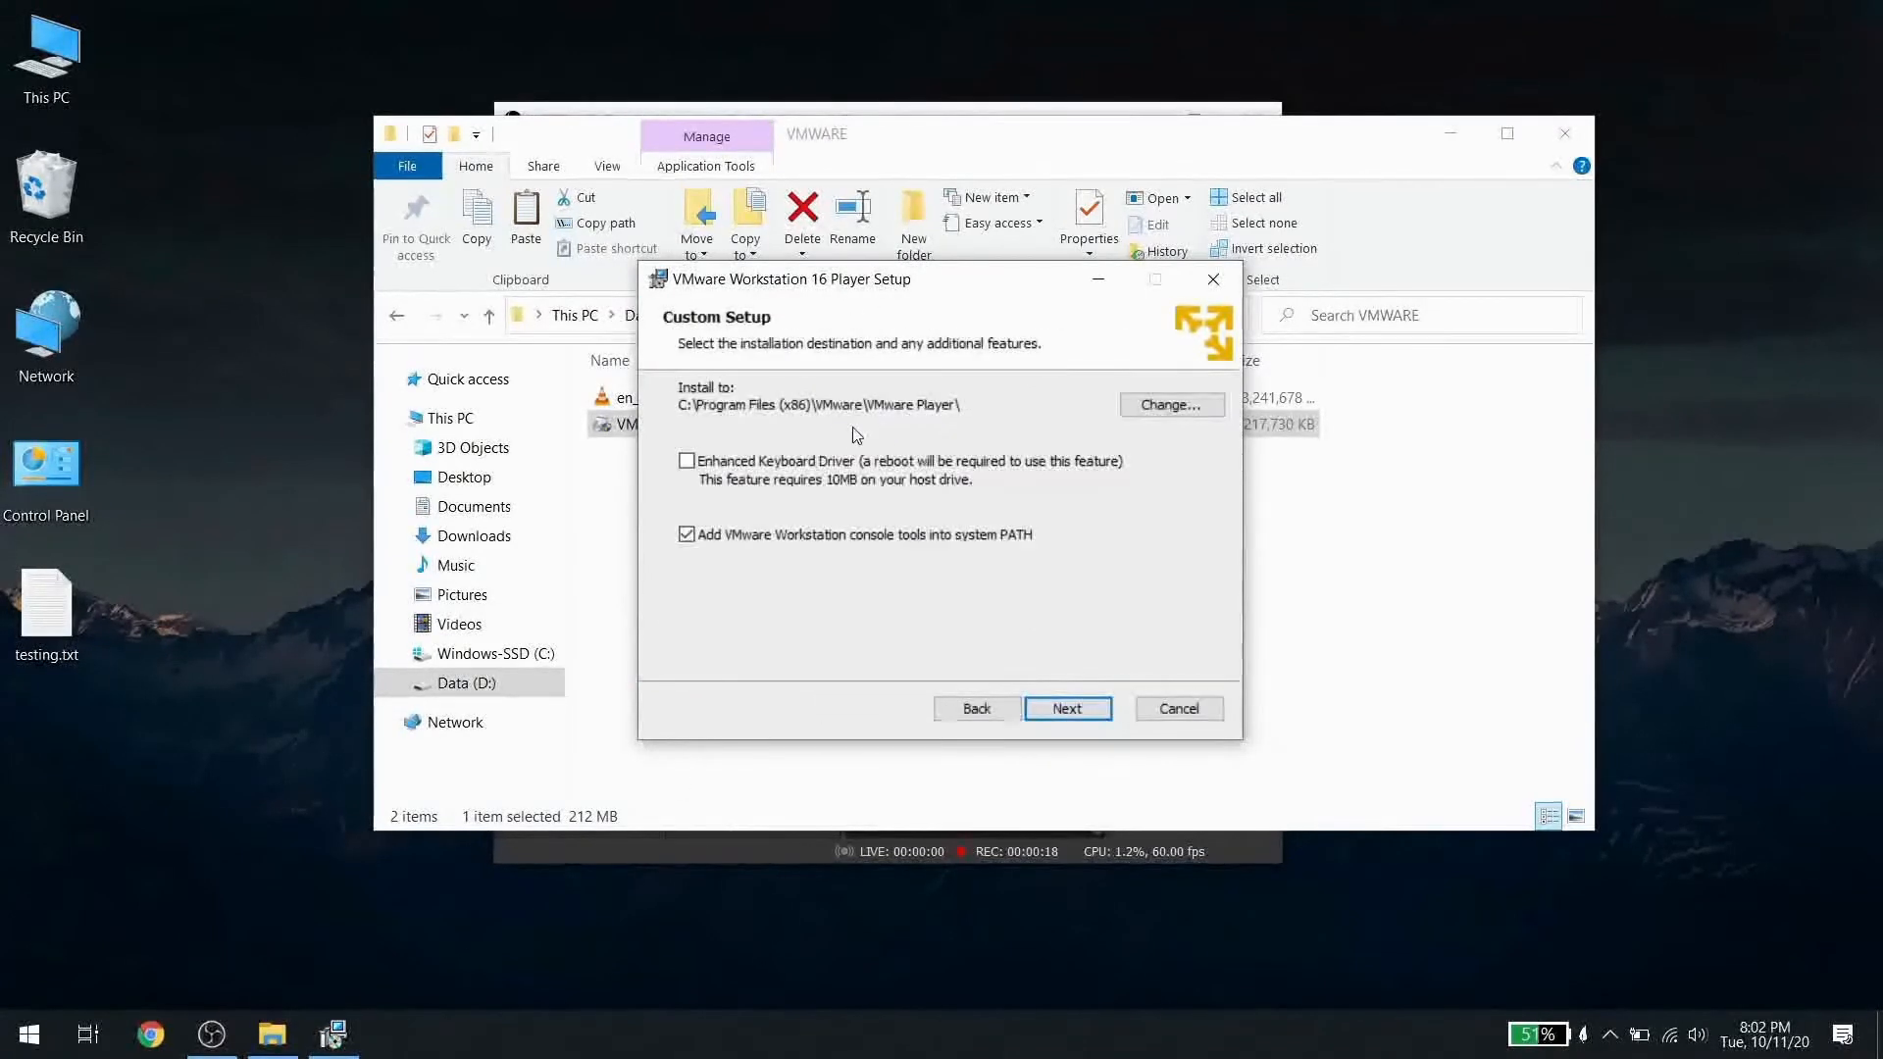
- Change the installation destination to D:\VMWARE\ and continue past the custom setup page
left_click(1162, 406)
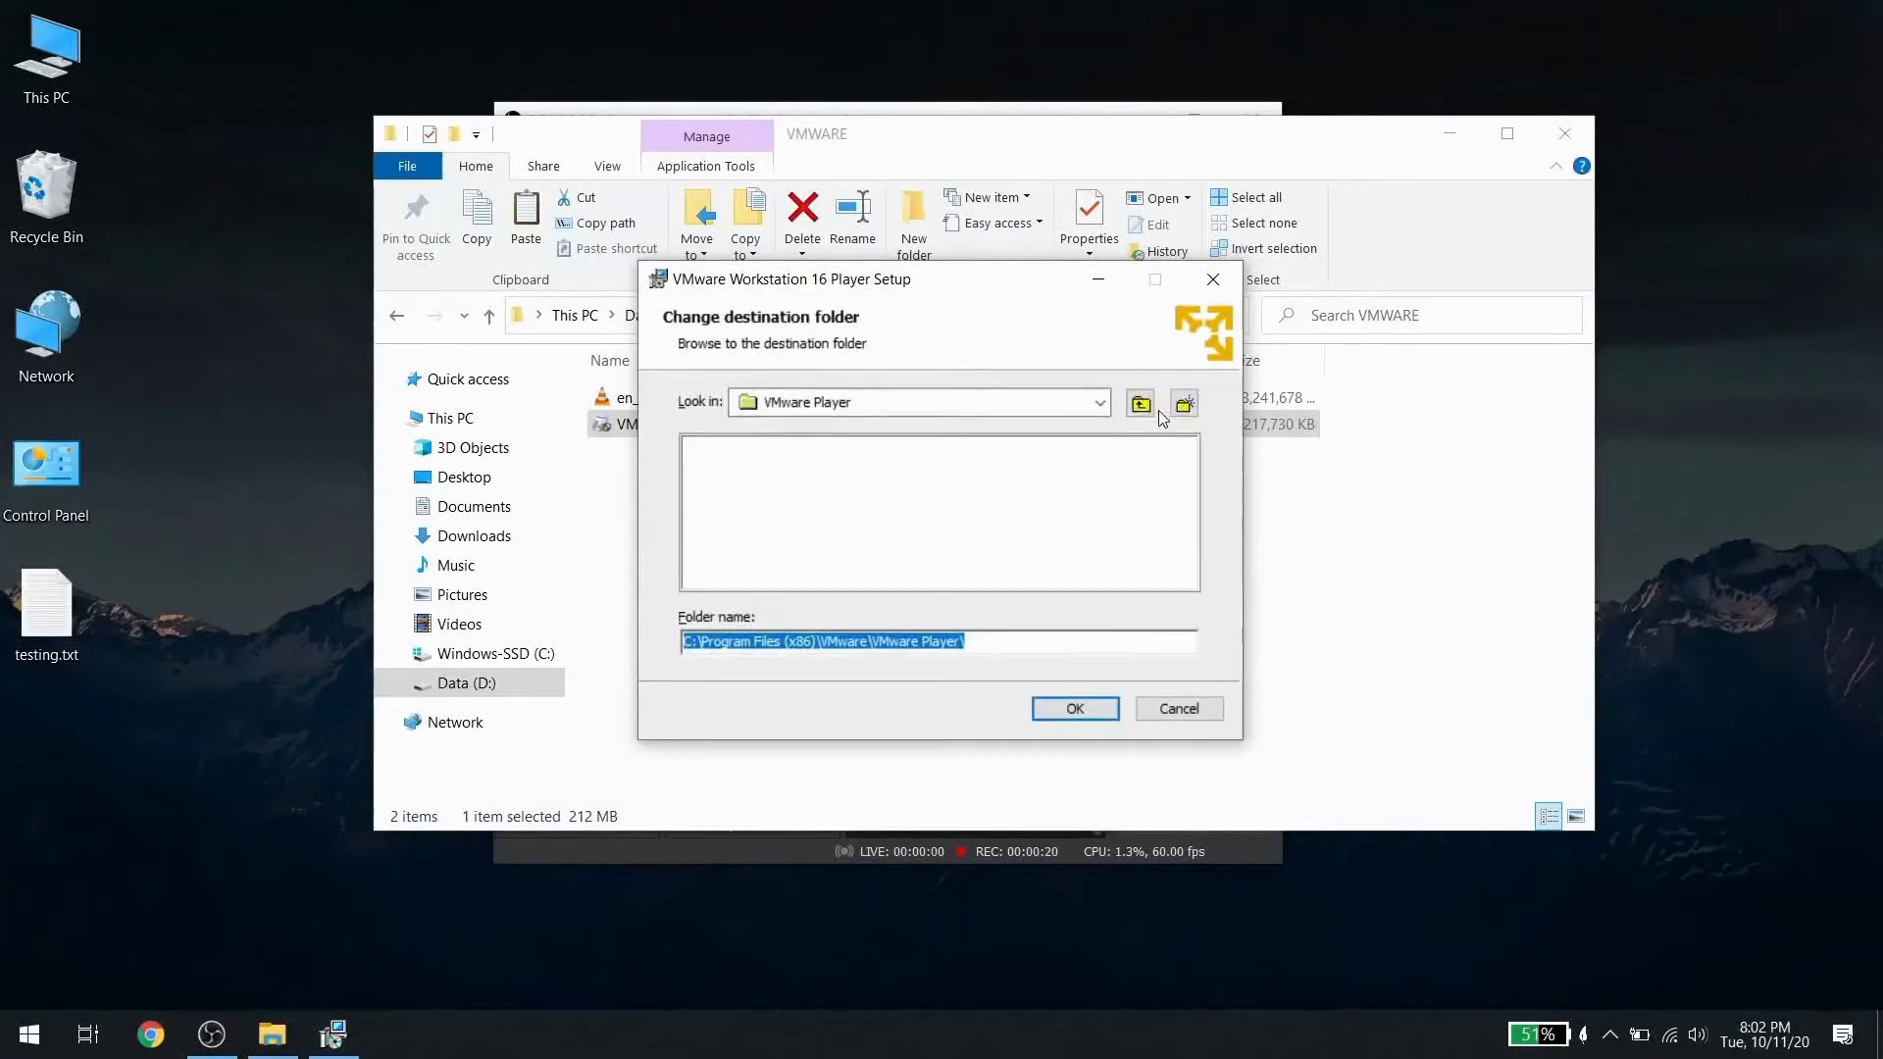
left_click(1100, 403)
left_click(800, 522)
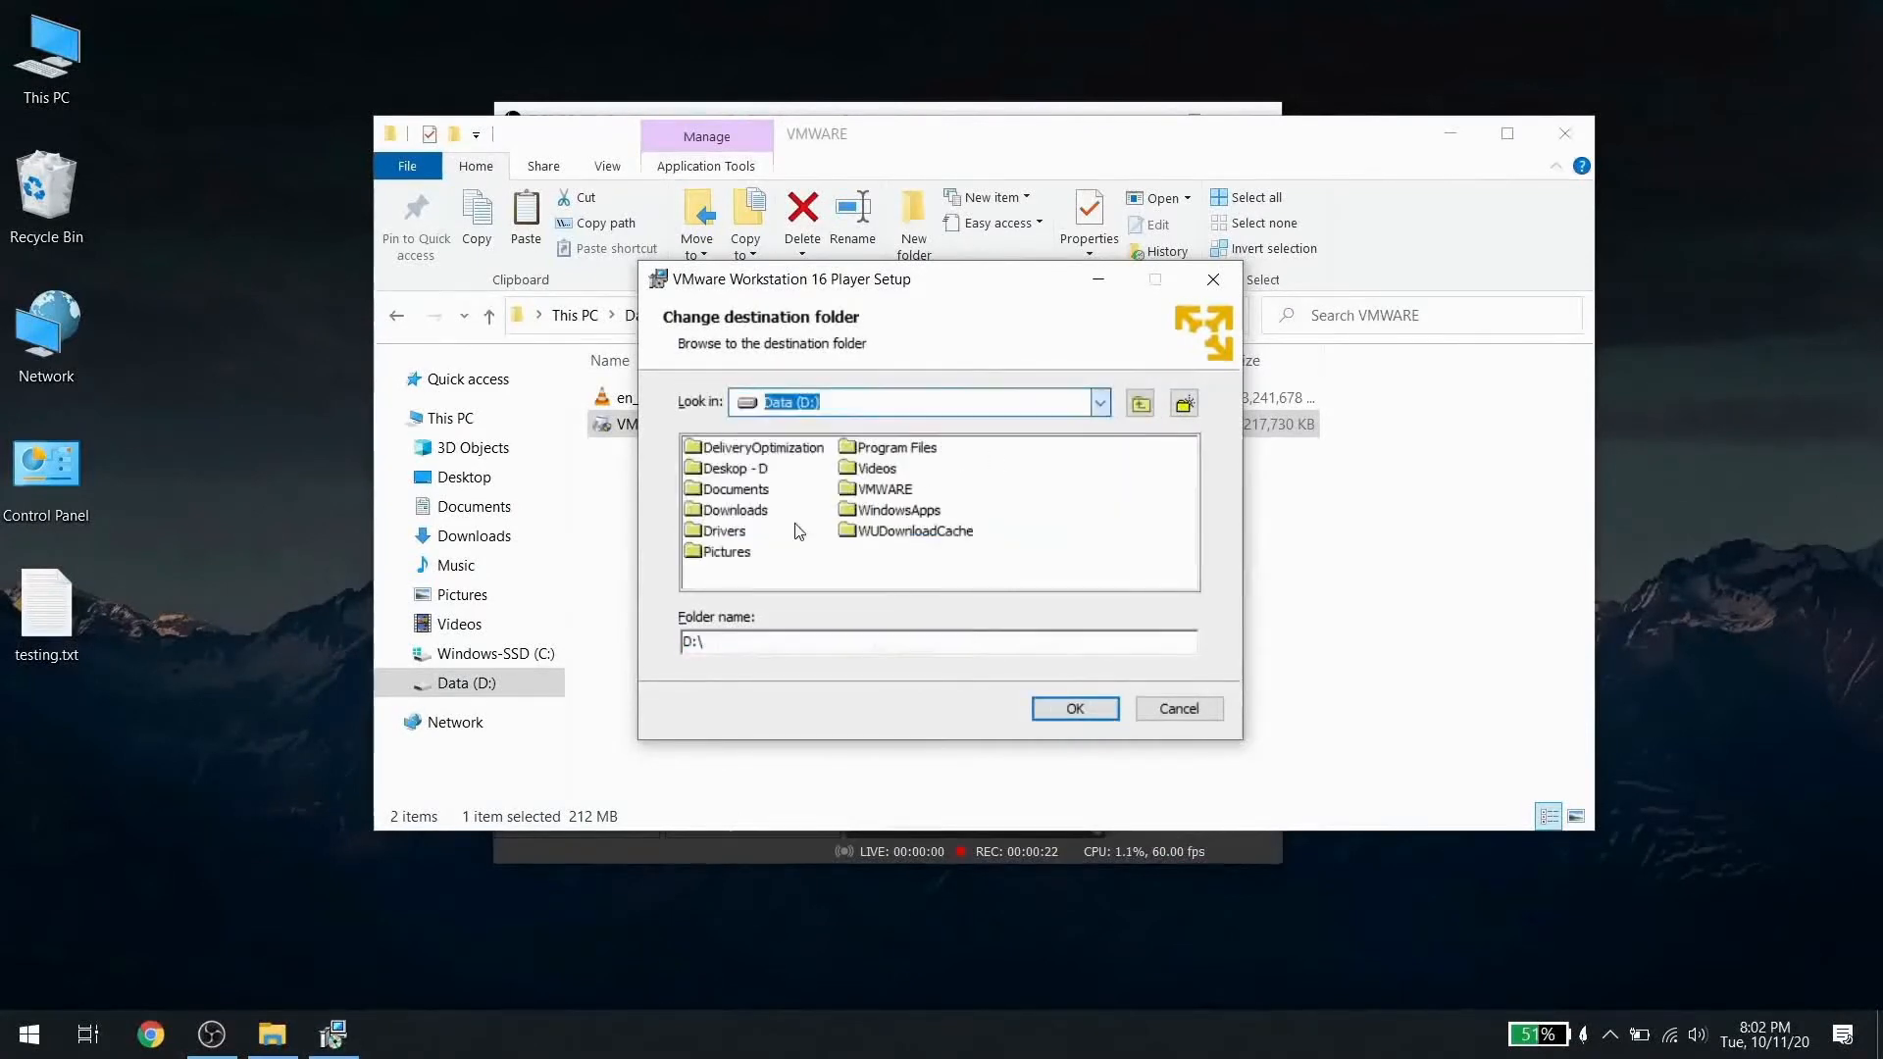
double_click(885, 488)
left_click(1045, 708)
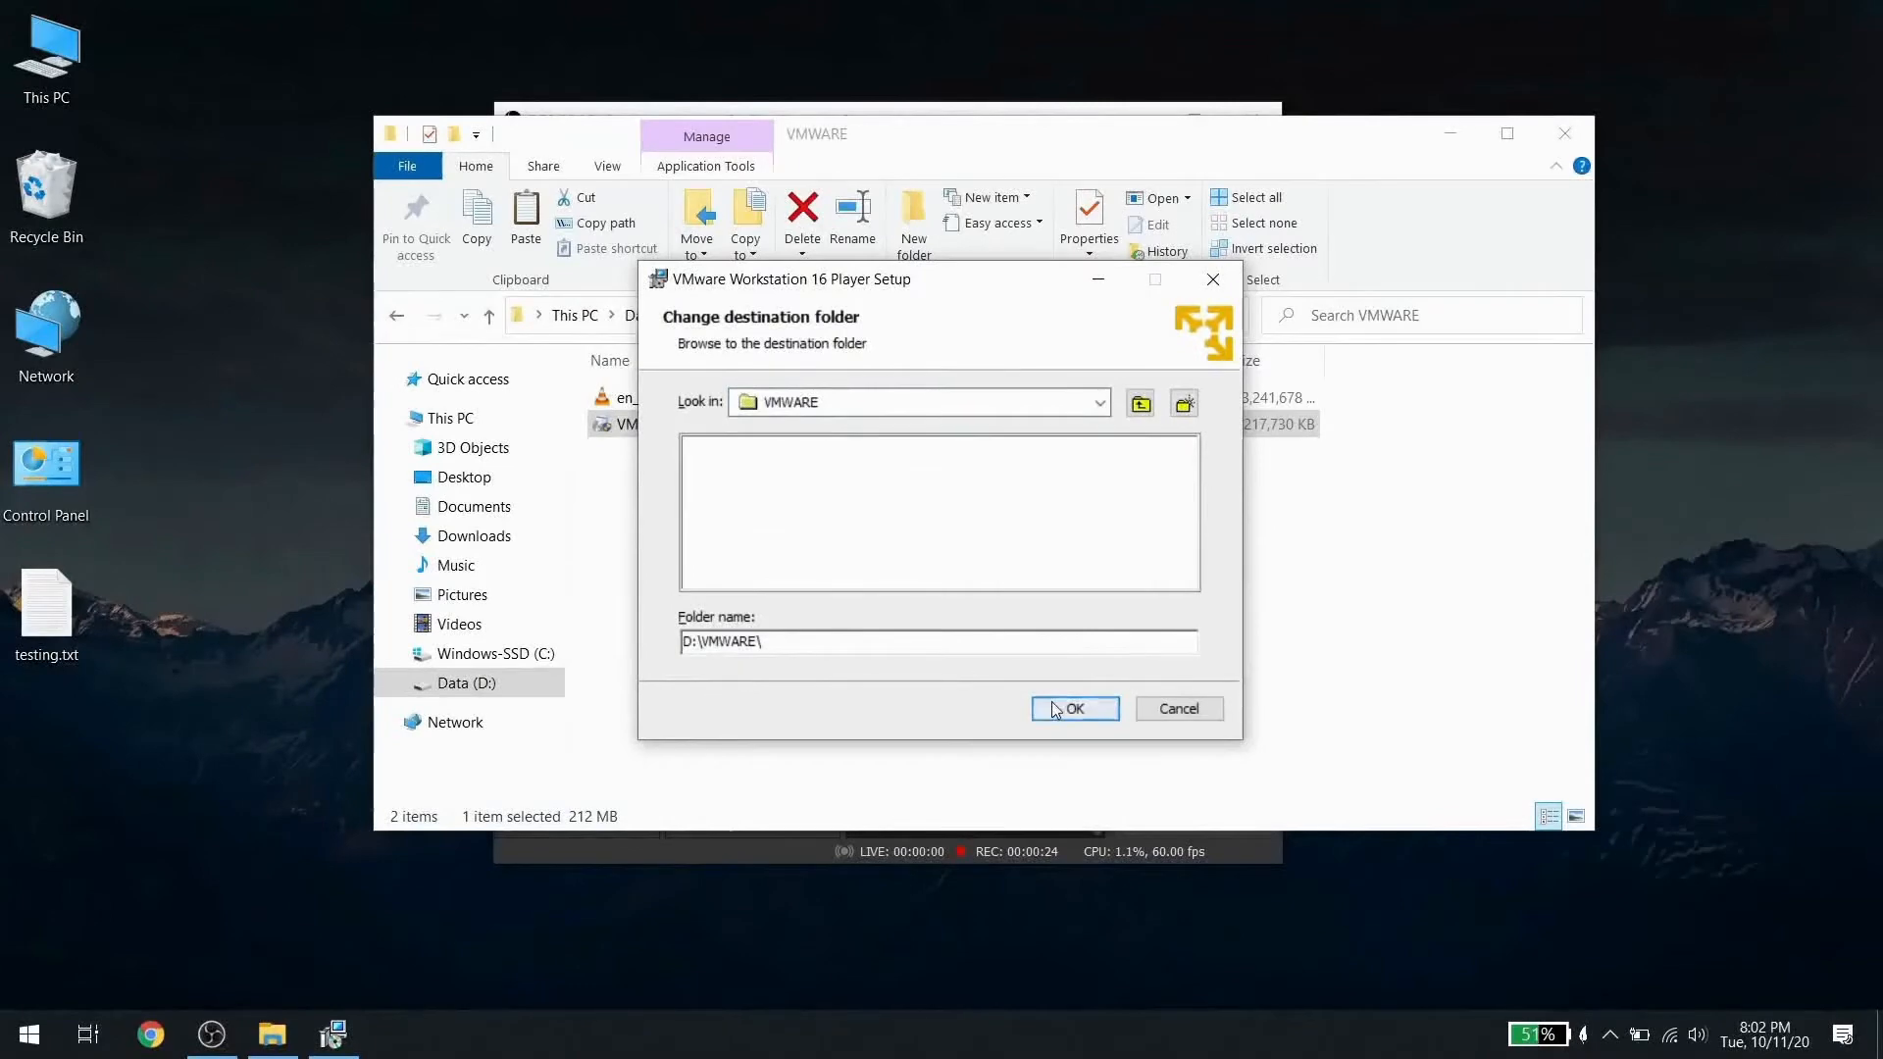
left_click(1067, 709)
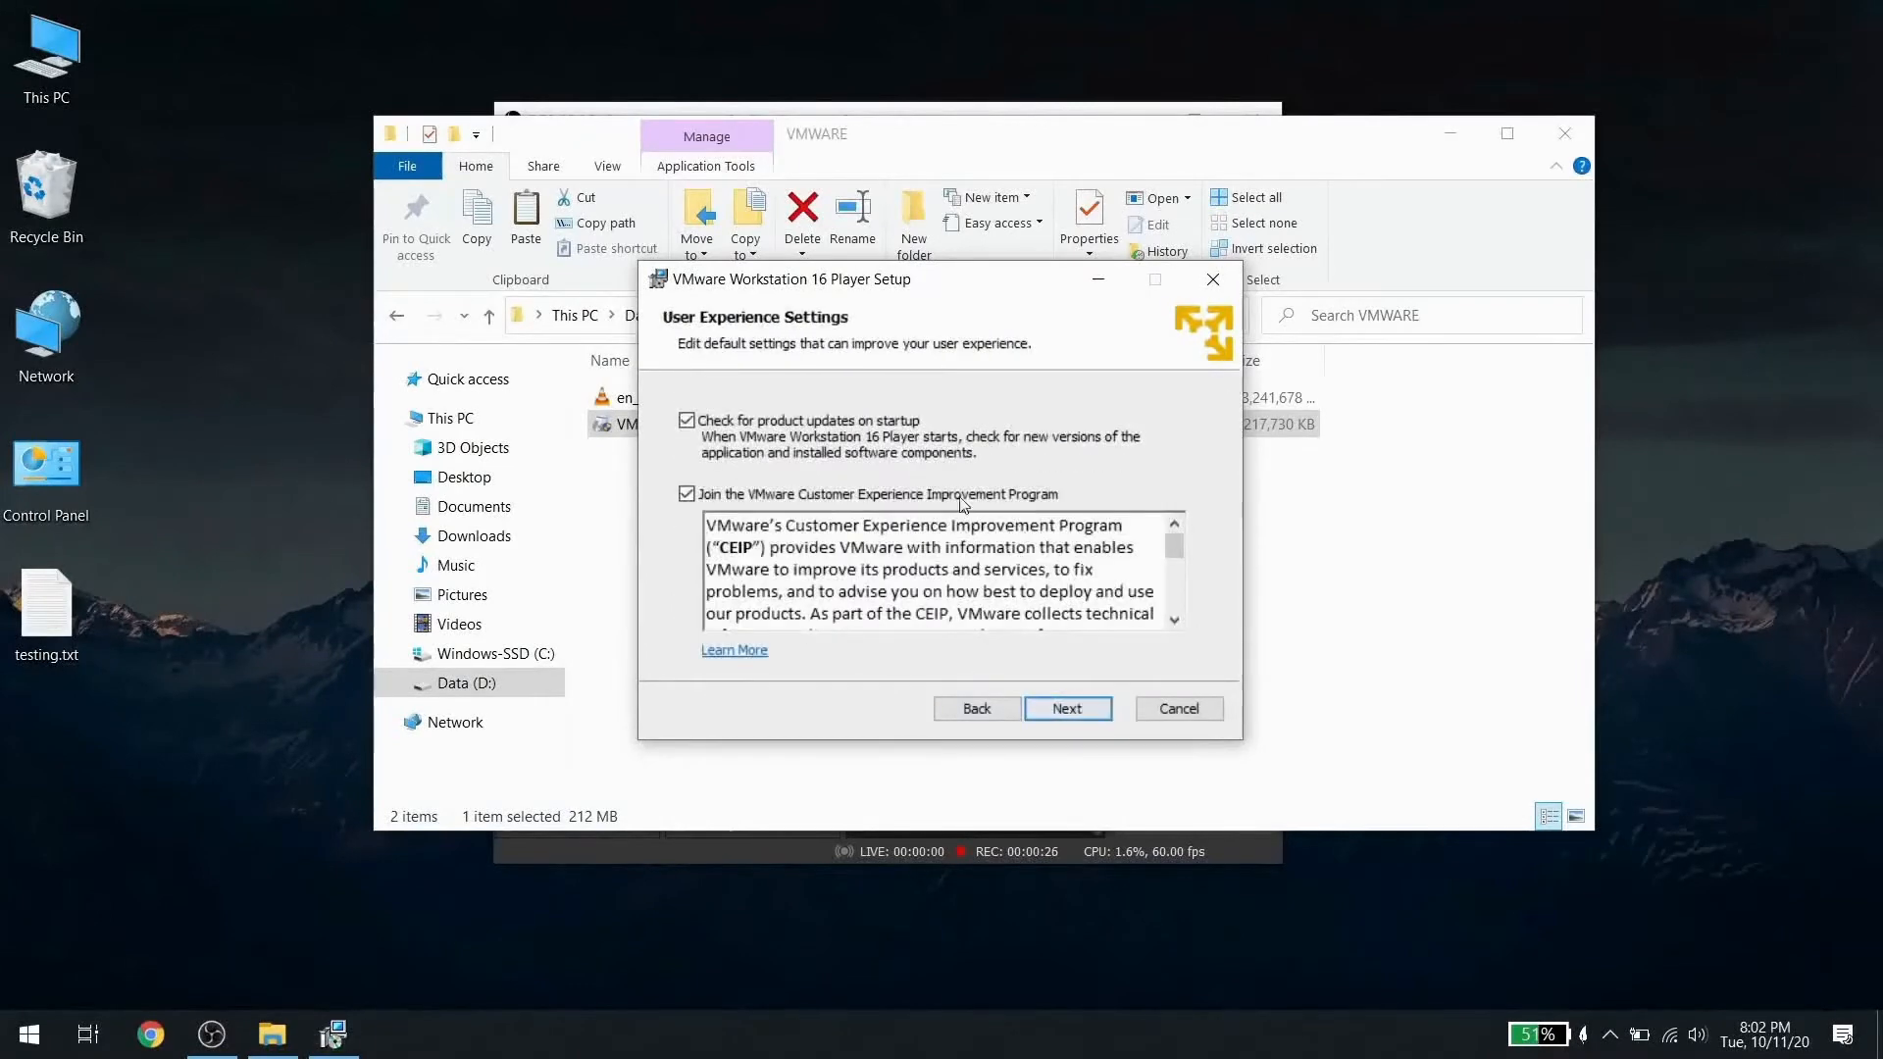
- Keep the default user experience and shortcut settings, install VMware Workstation 16 Player, and finish the setup wizard
left_click(1094, 708)
left_click(1078, 708)
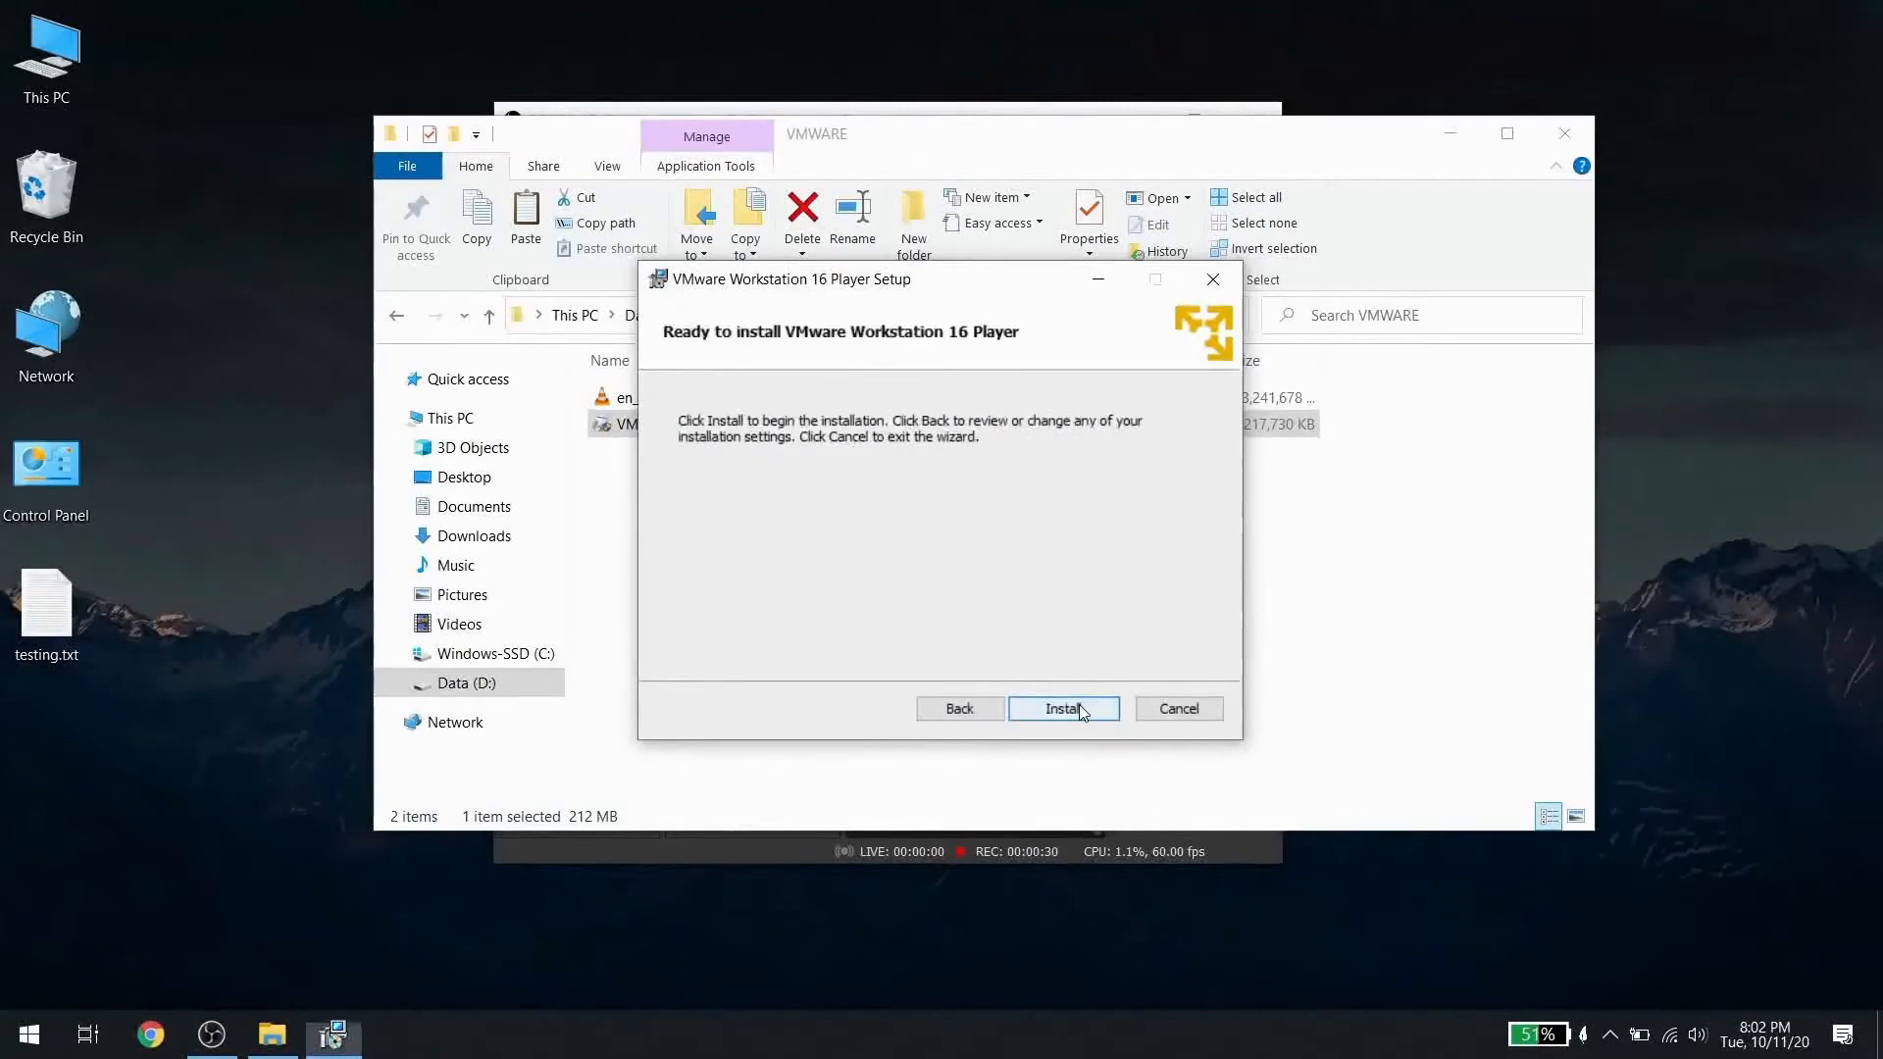
left_click(1078, 706)
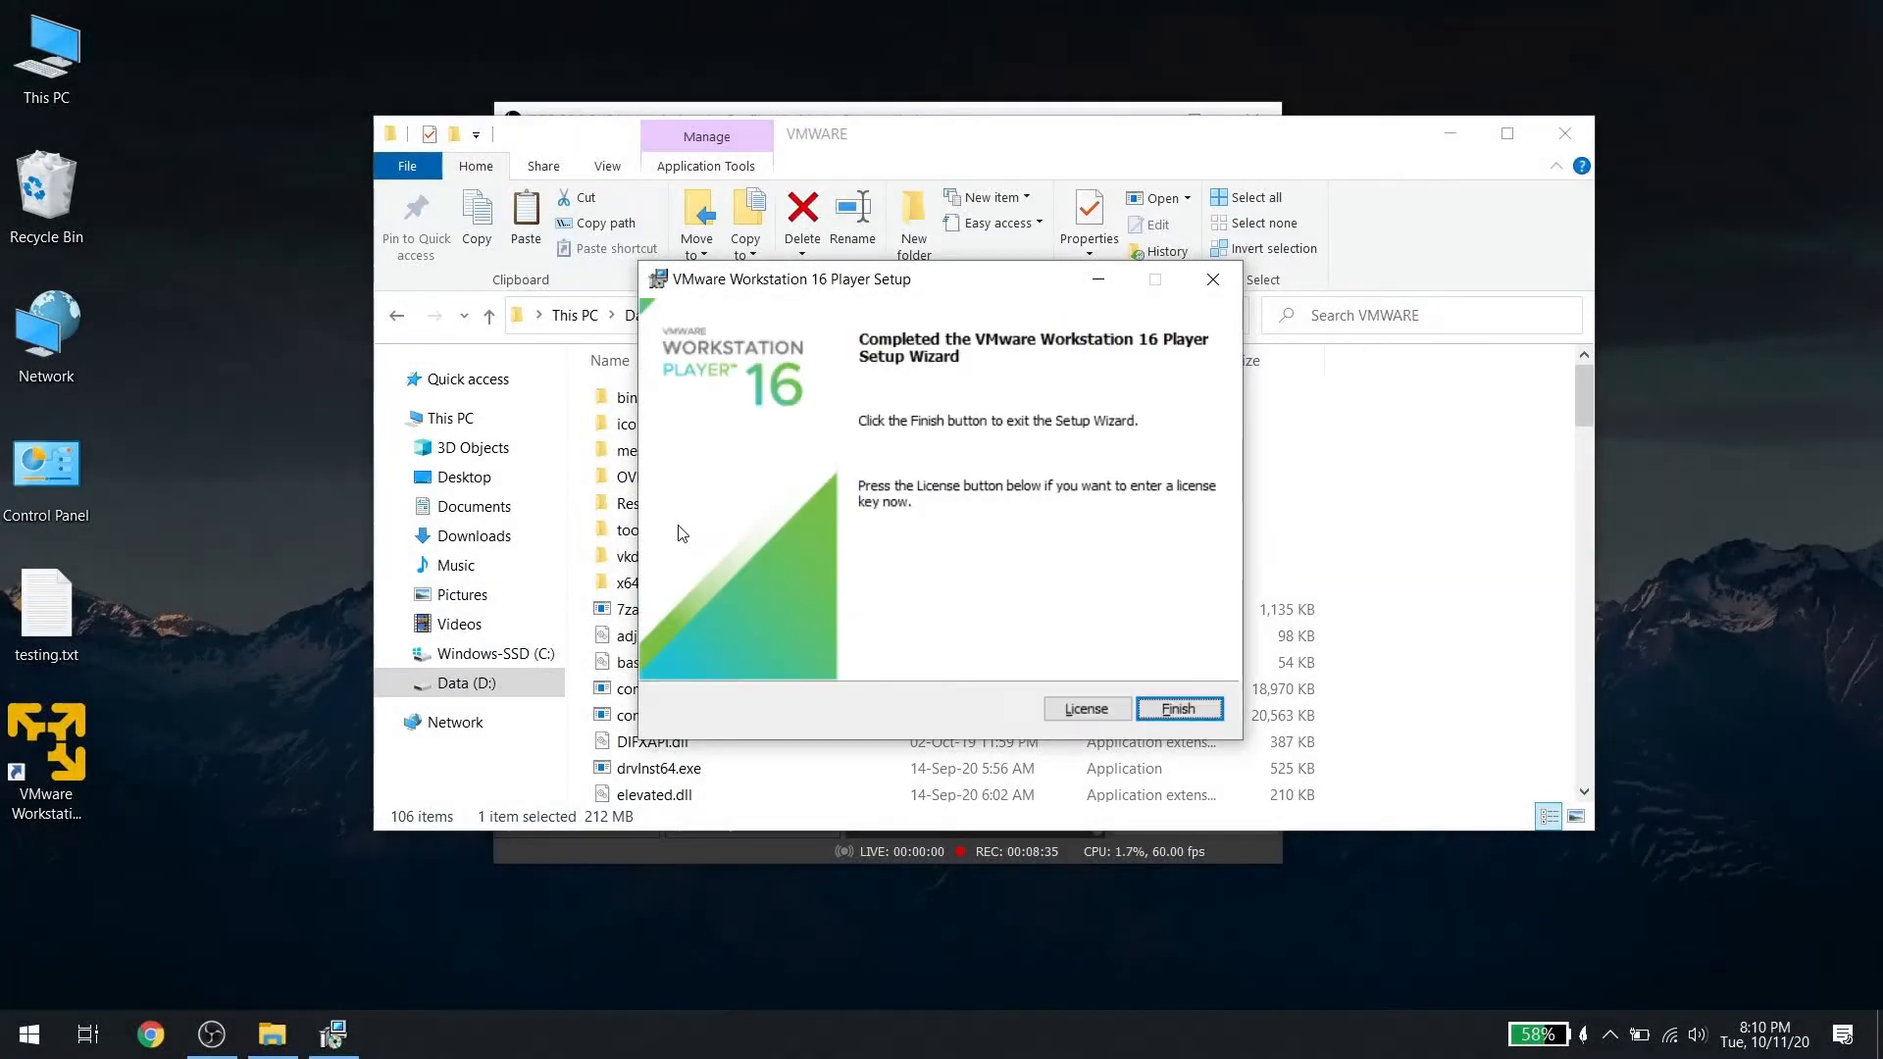
left_click(1177, 709)
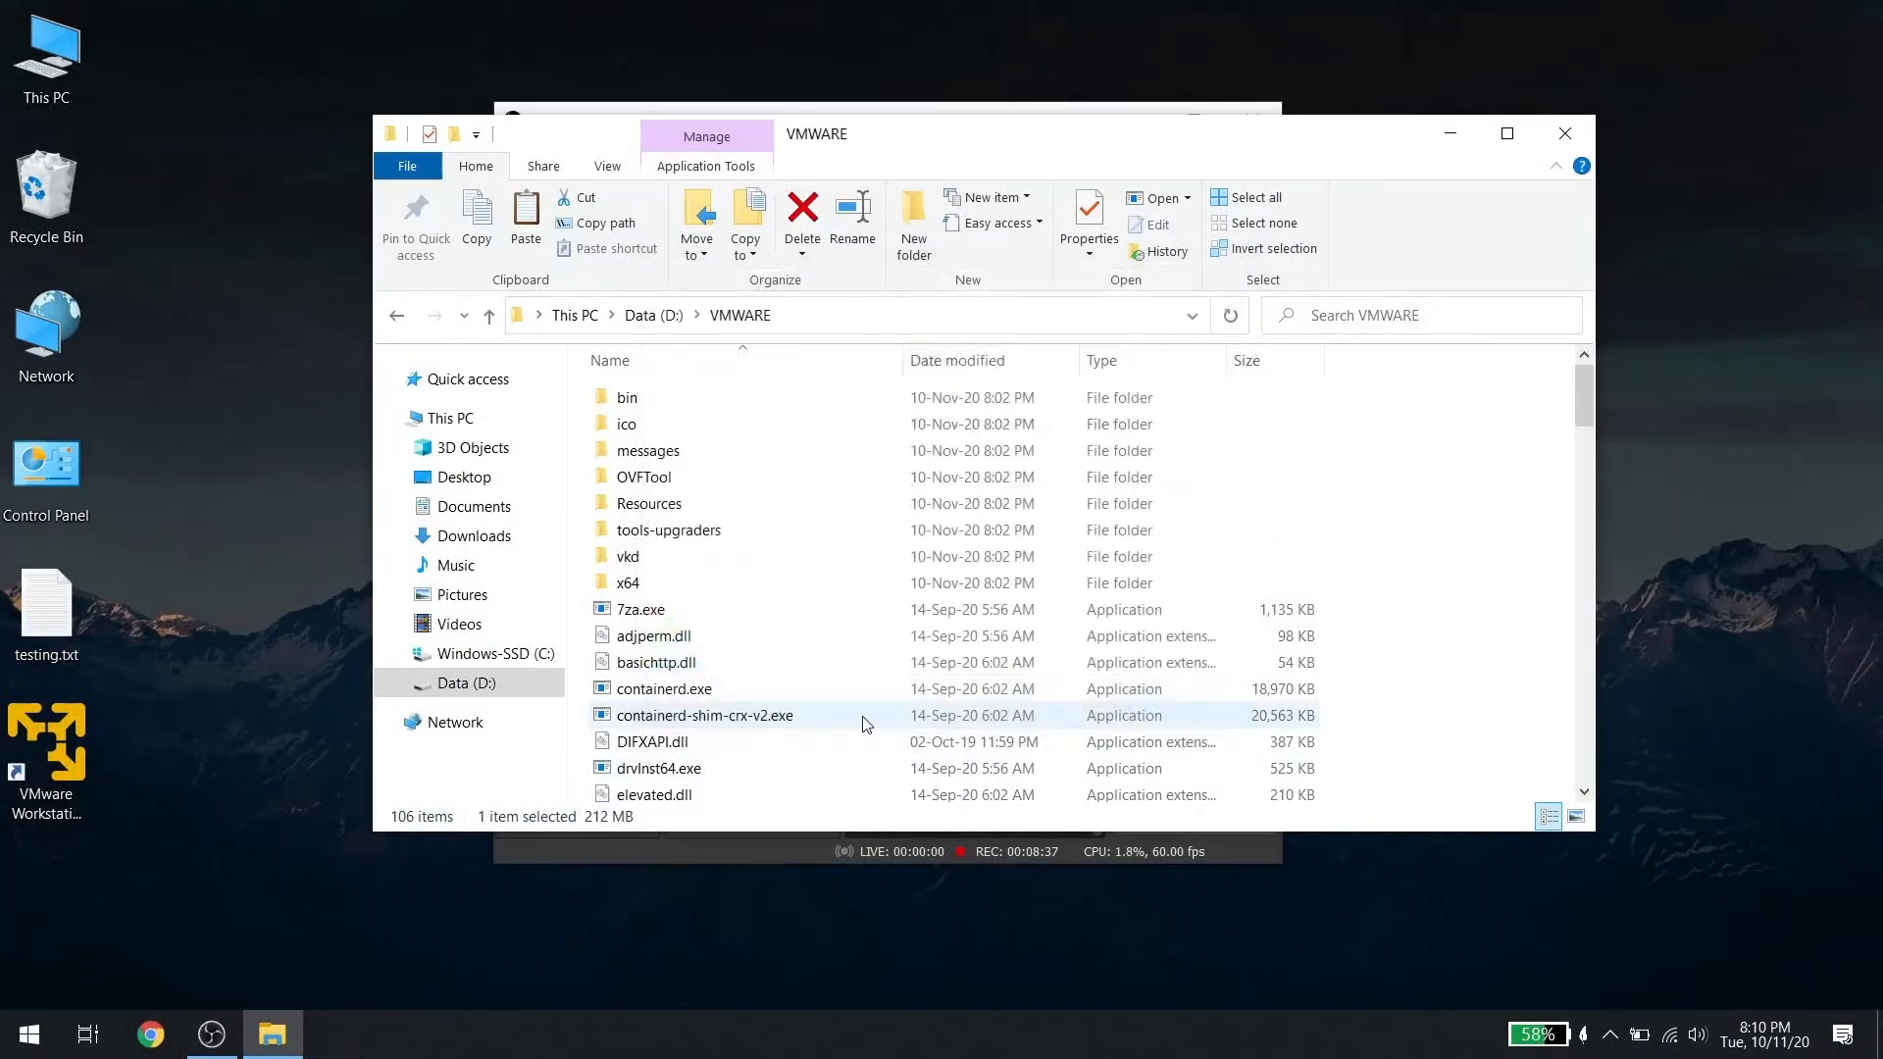
- Launch VMware Workstation 16 Player for free non-commercial use, close the File Explorer window, and move the player window toward the screen's centre
double_click(71, 752)
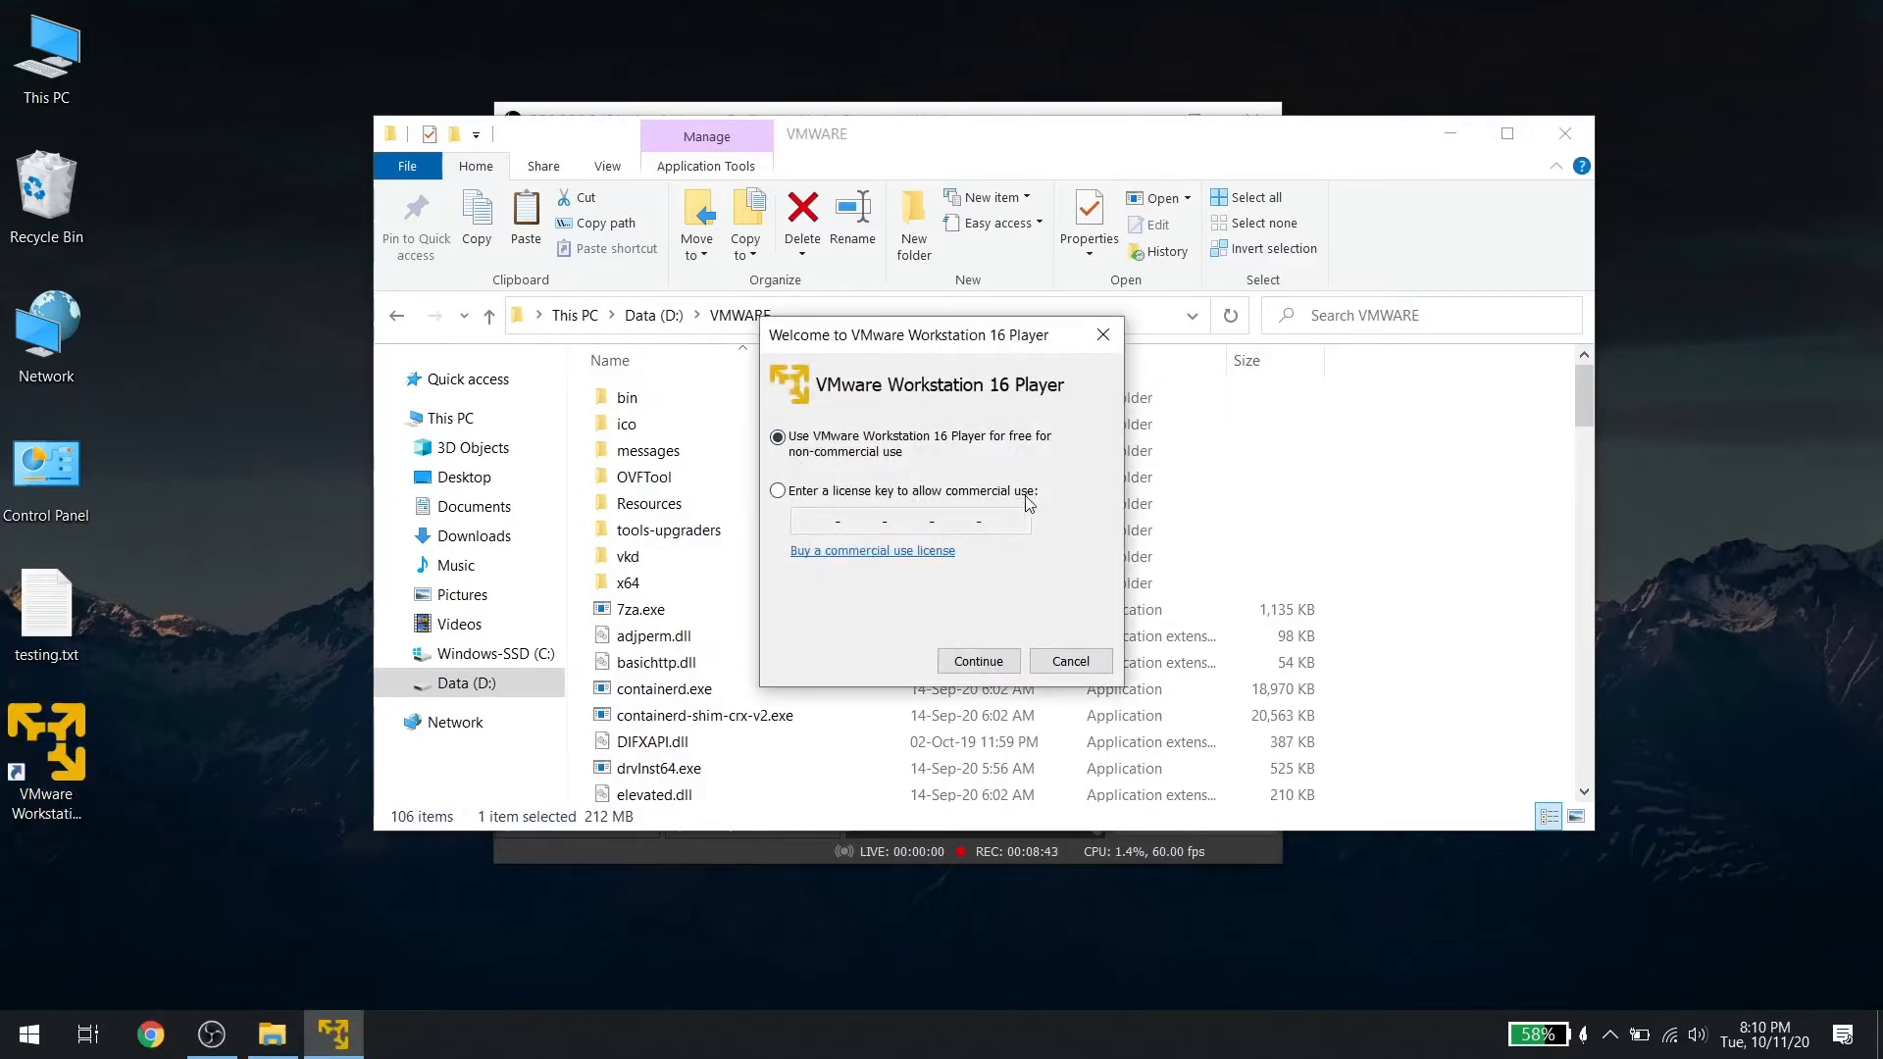
left_click(981, 661)
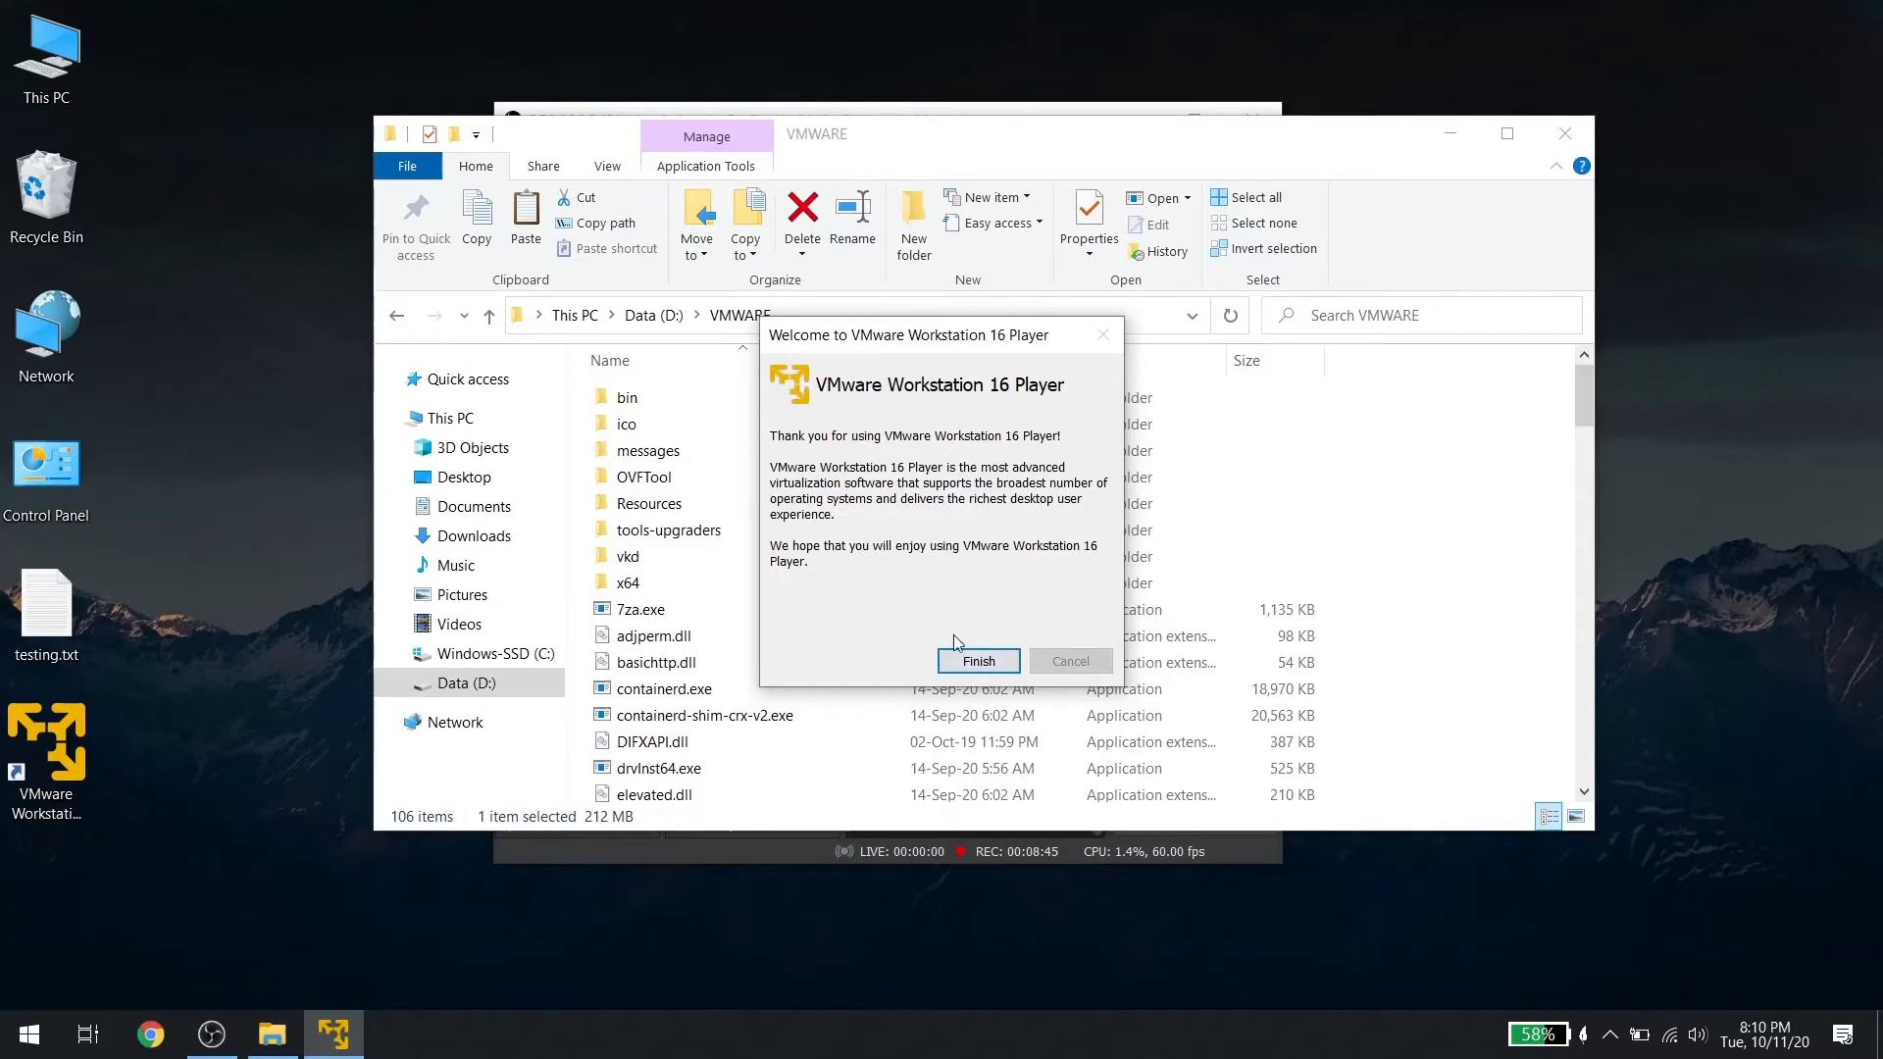
left_click(981, 663)
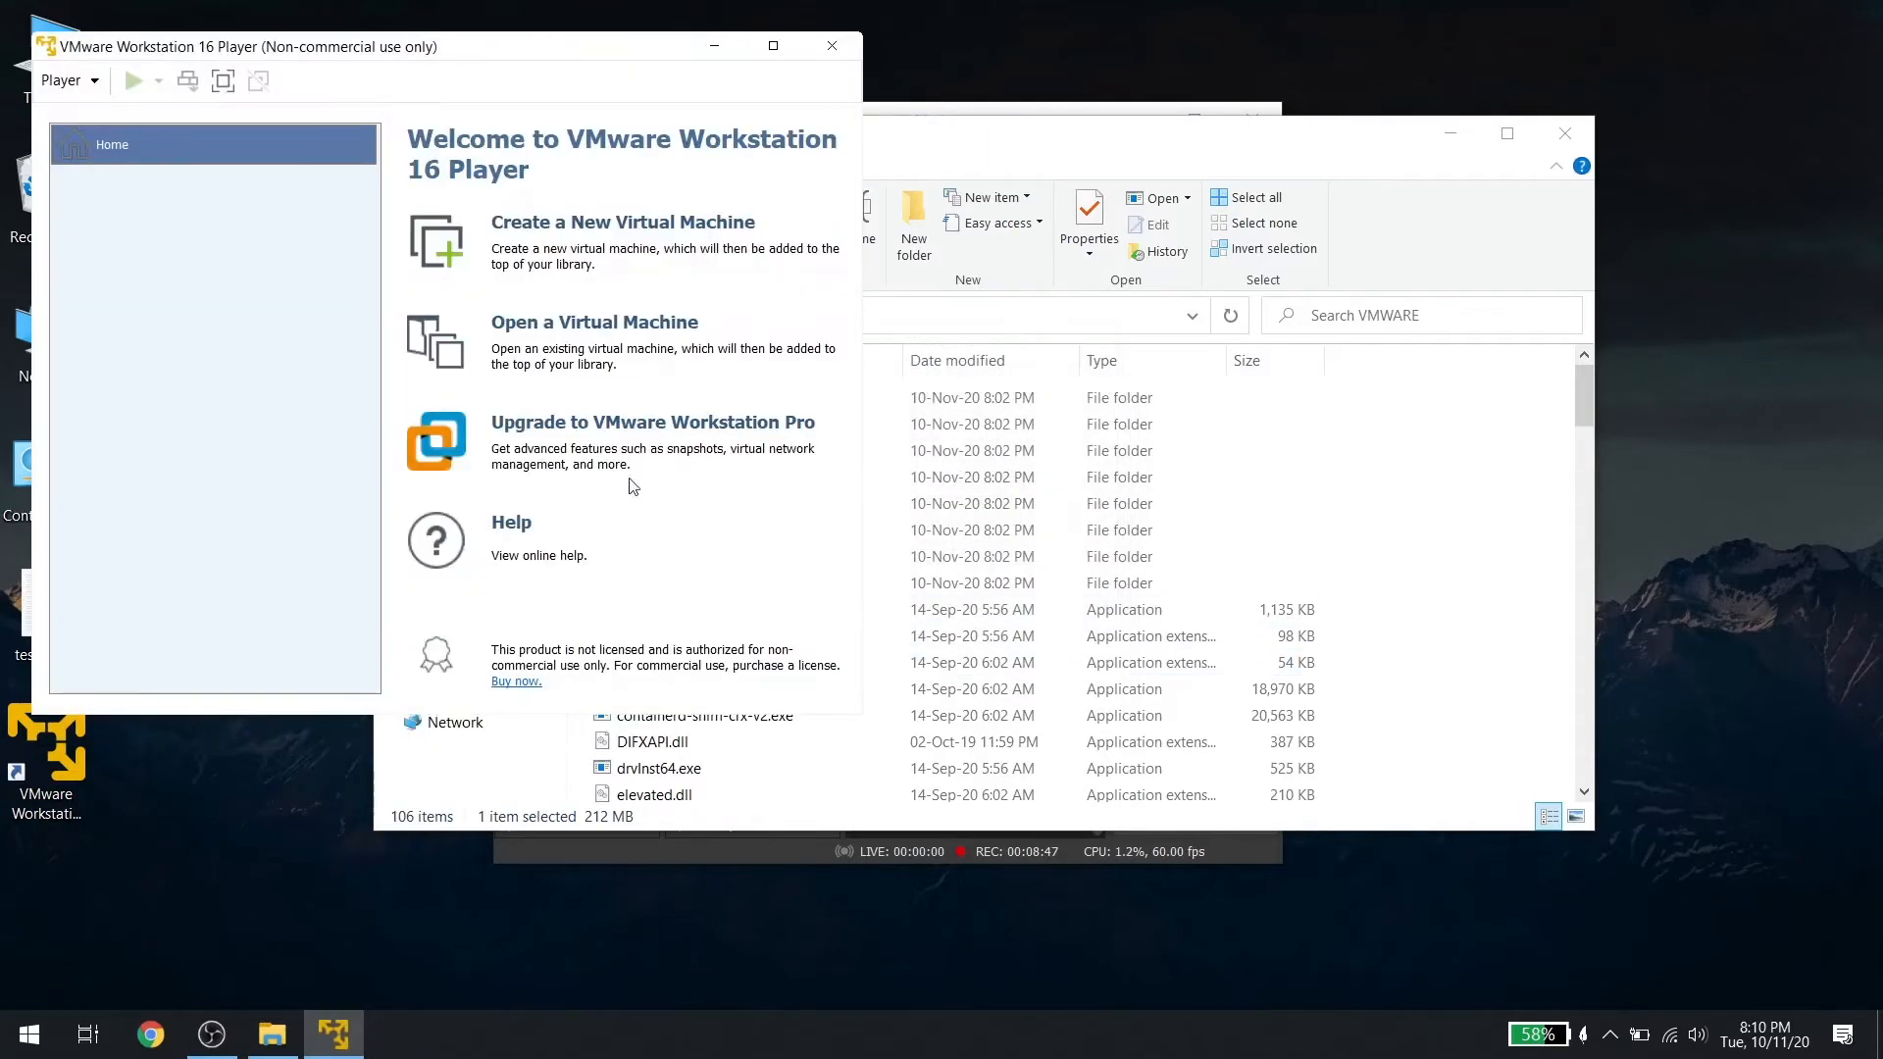
left_click(1566, 139)
left_click(1261, 125)
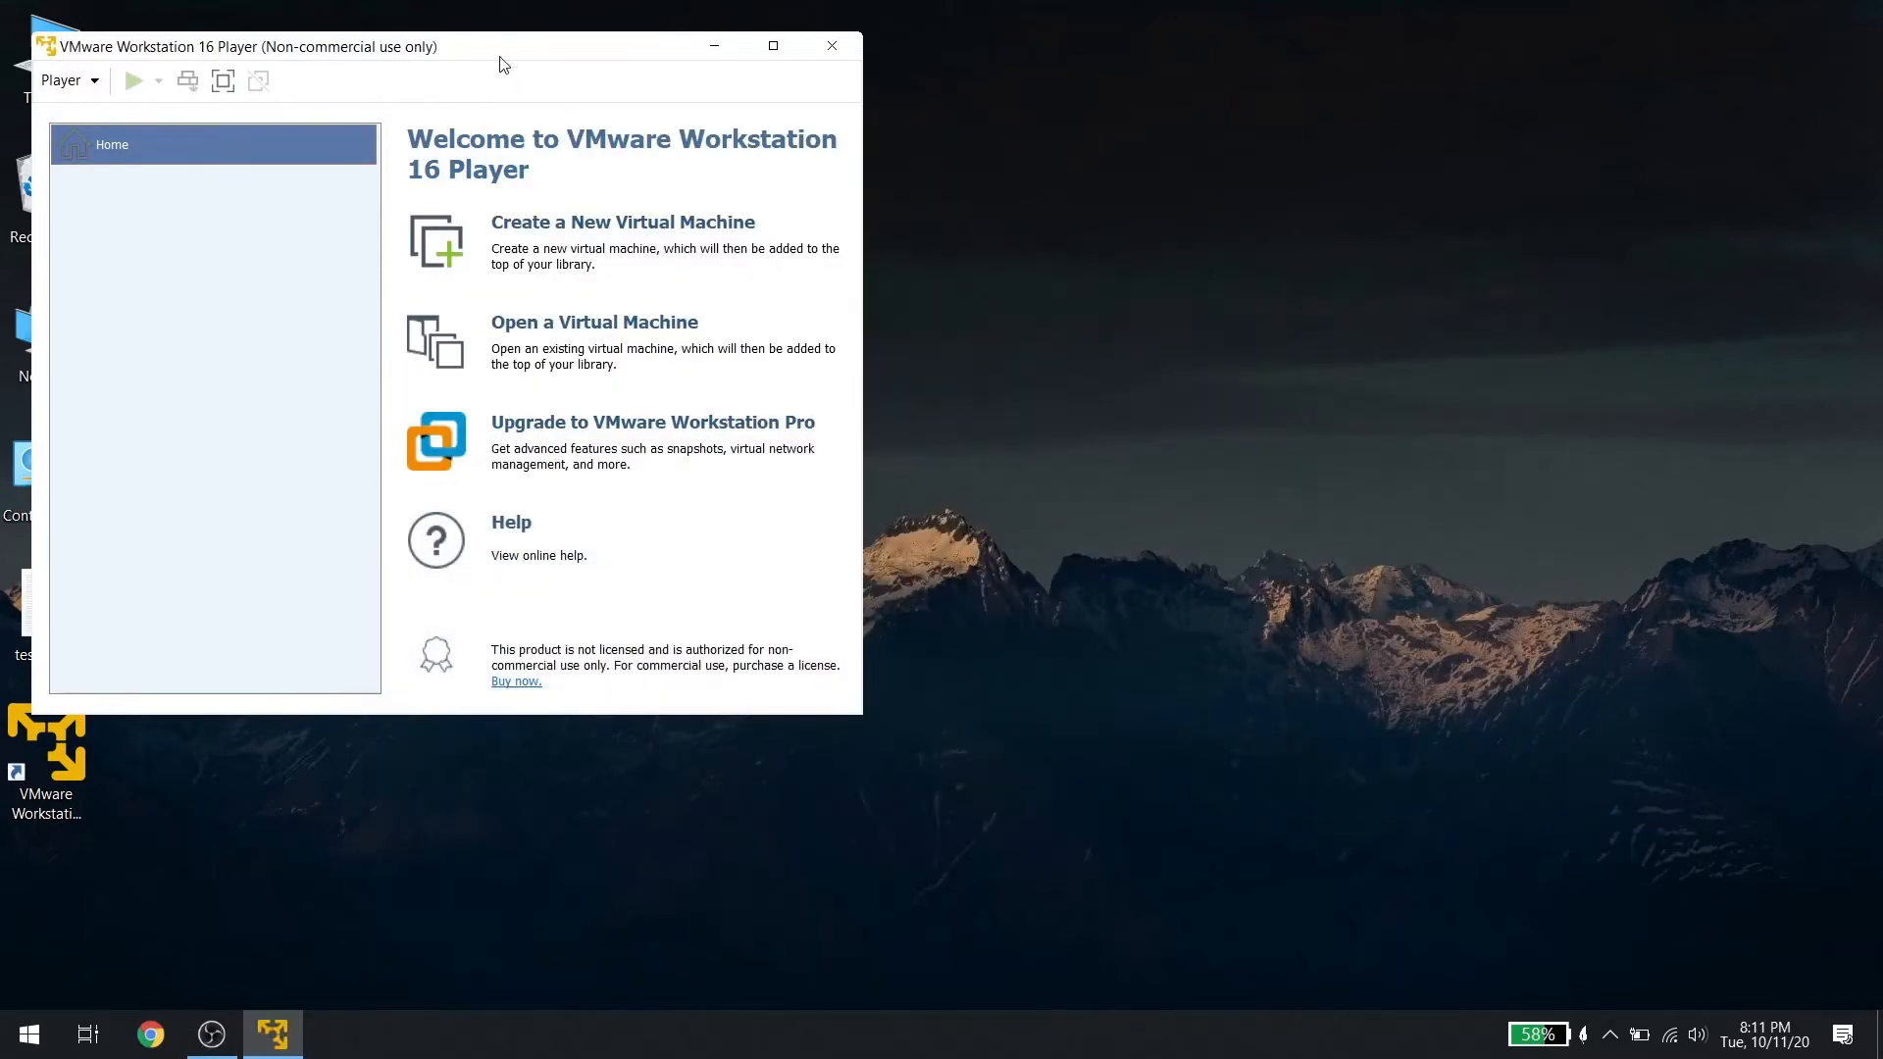
left_click_drag(504, 59, 905, 130)
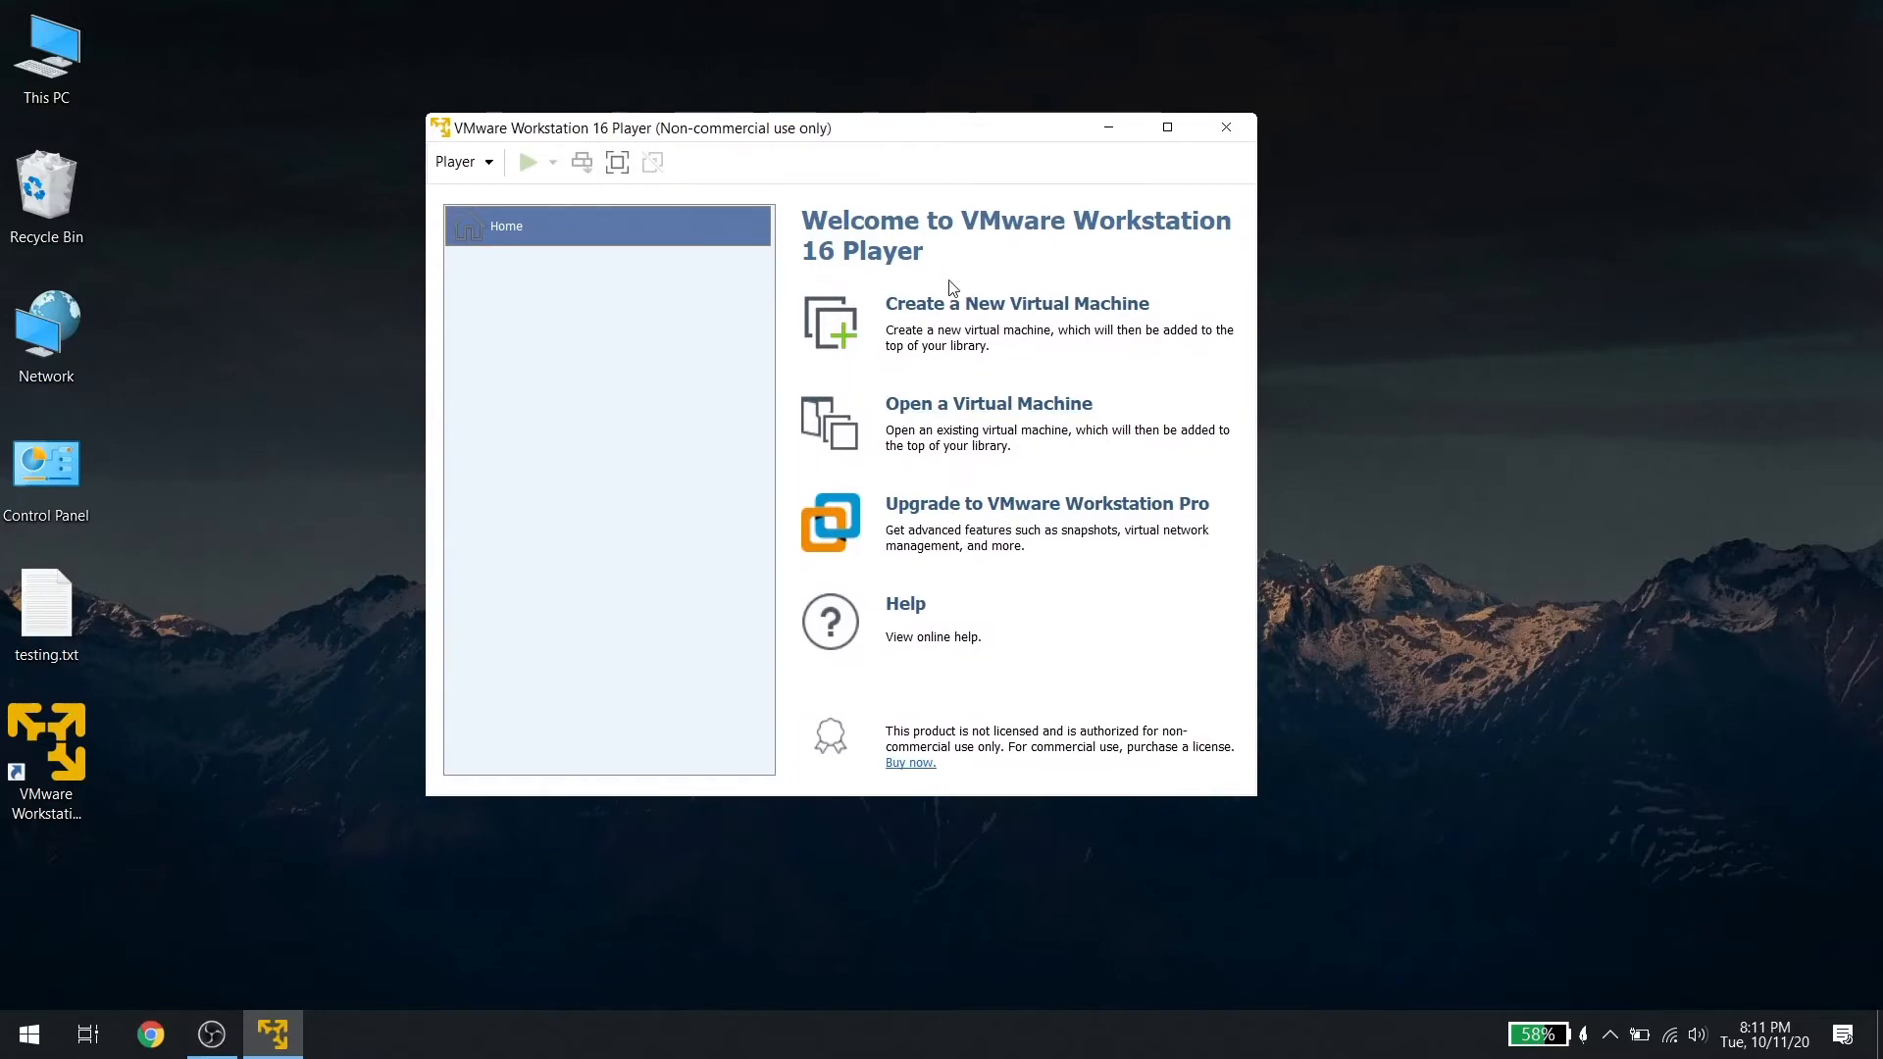
- Start creating a new virtual machine and select D:\VMWARE\en_windows_7_ultimate_x64_dvd.iso as its installer disc image
left_click(944, 312)
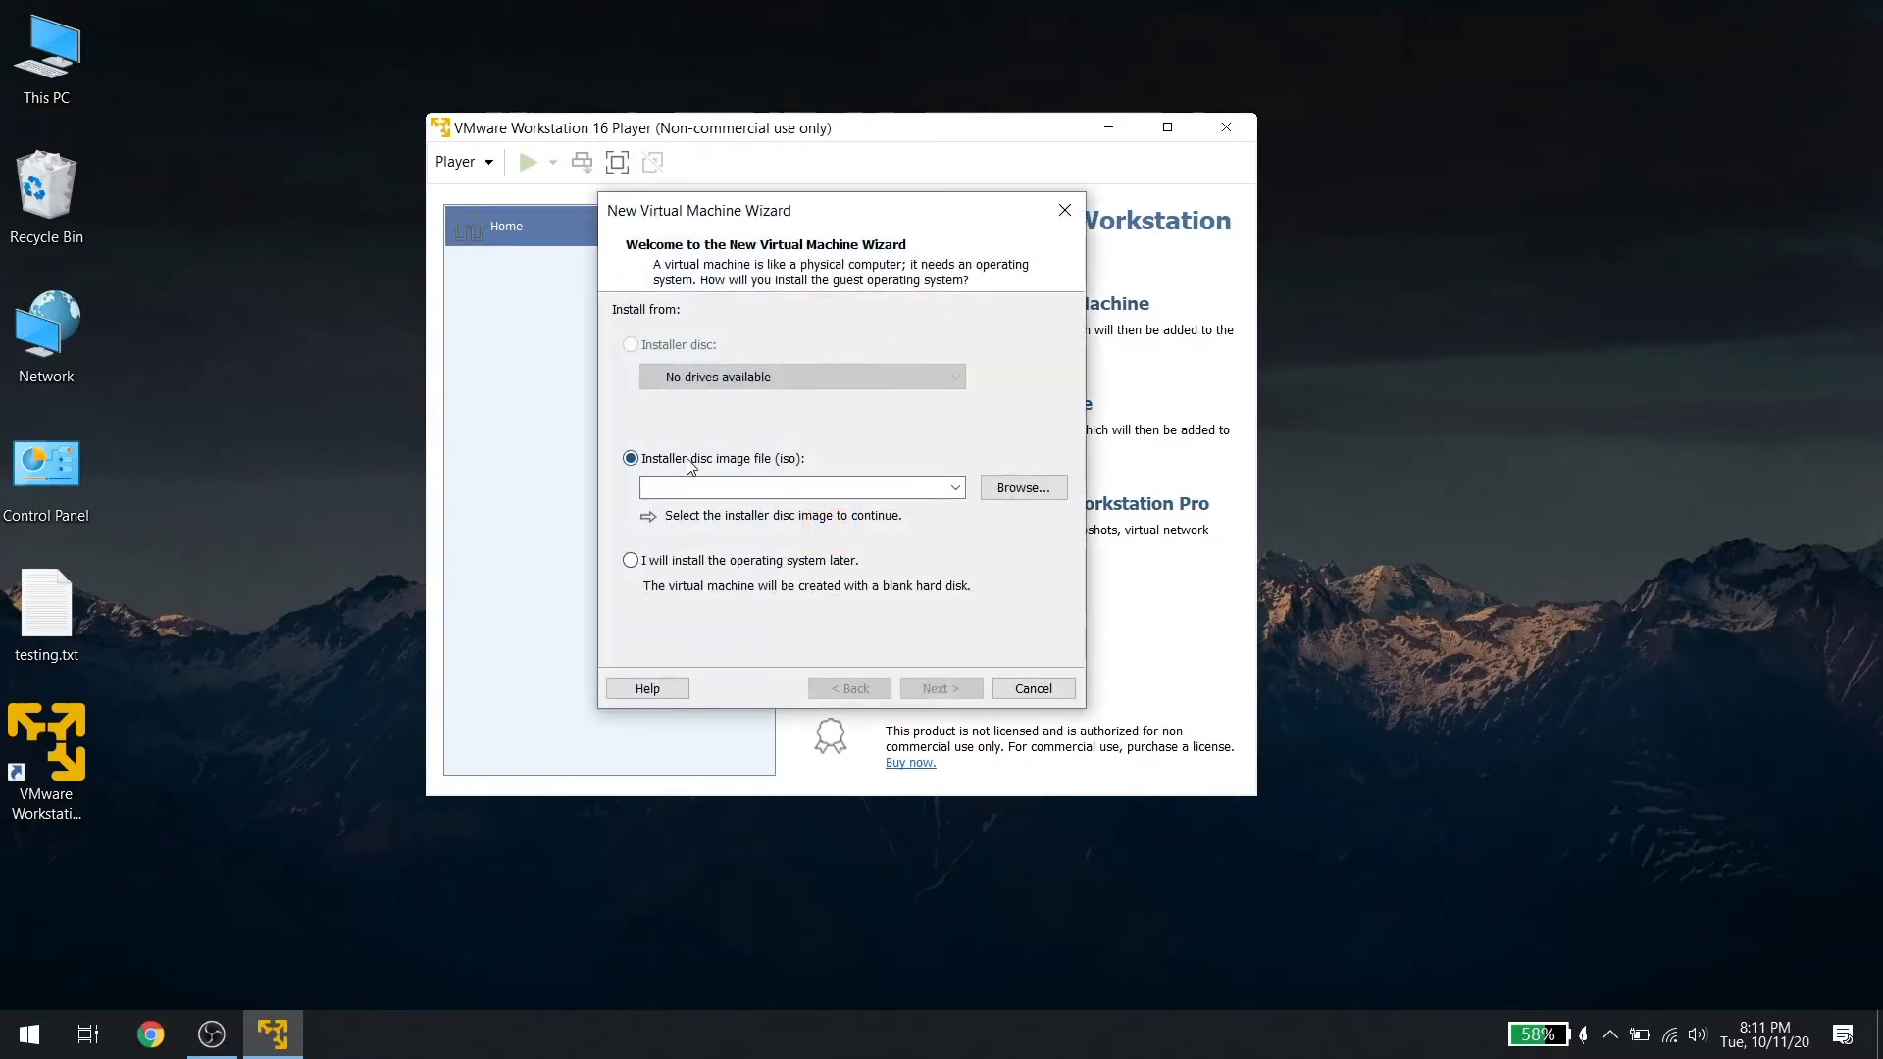
left_click(953, 488)
left_click(1036, 493)
left_click(1036, 493)
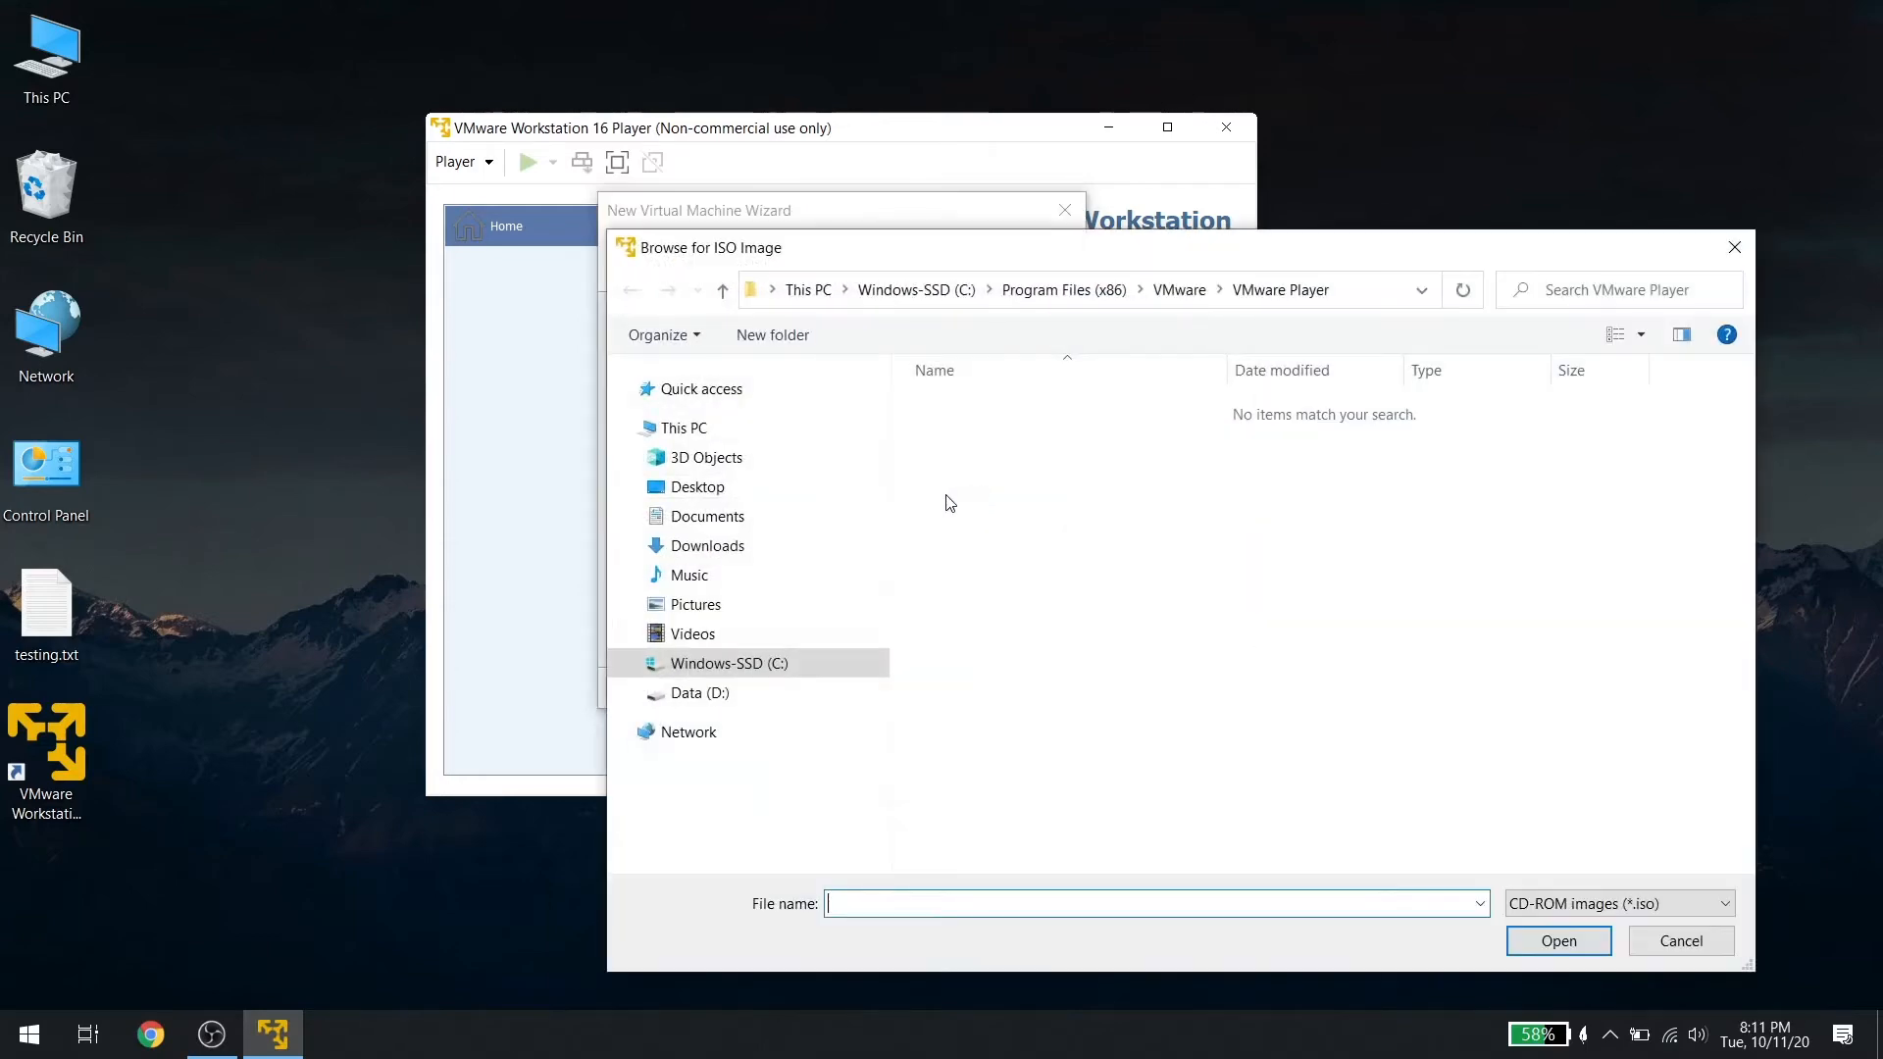
left_click(746, 692)
double_click(966, 592)
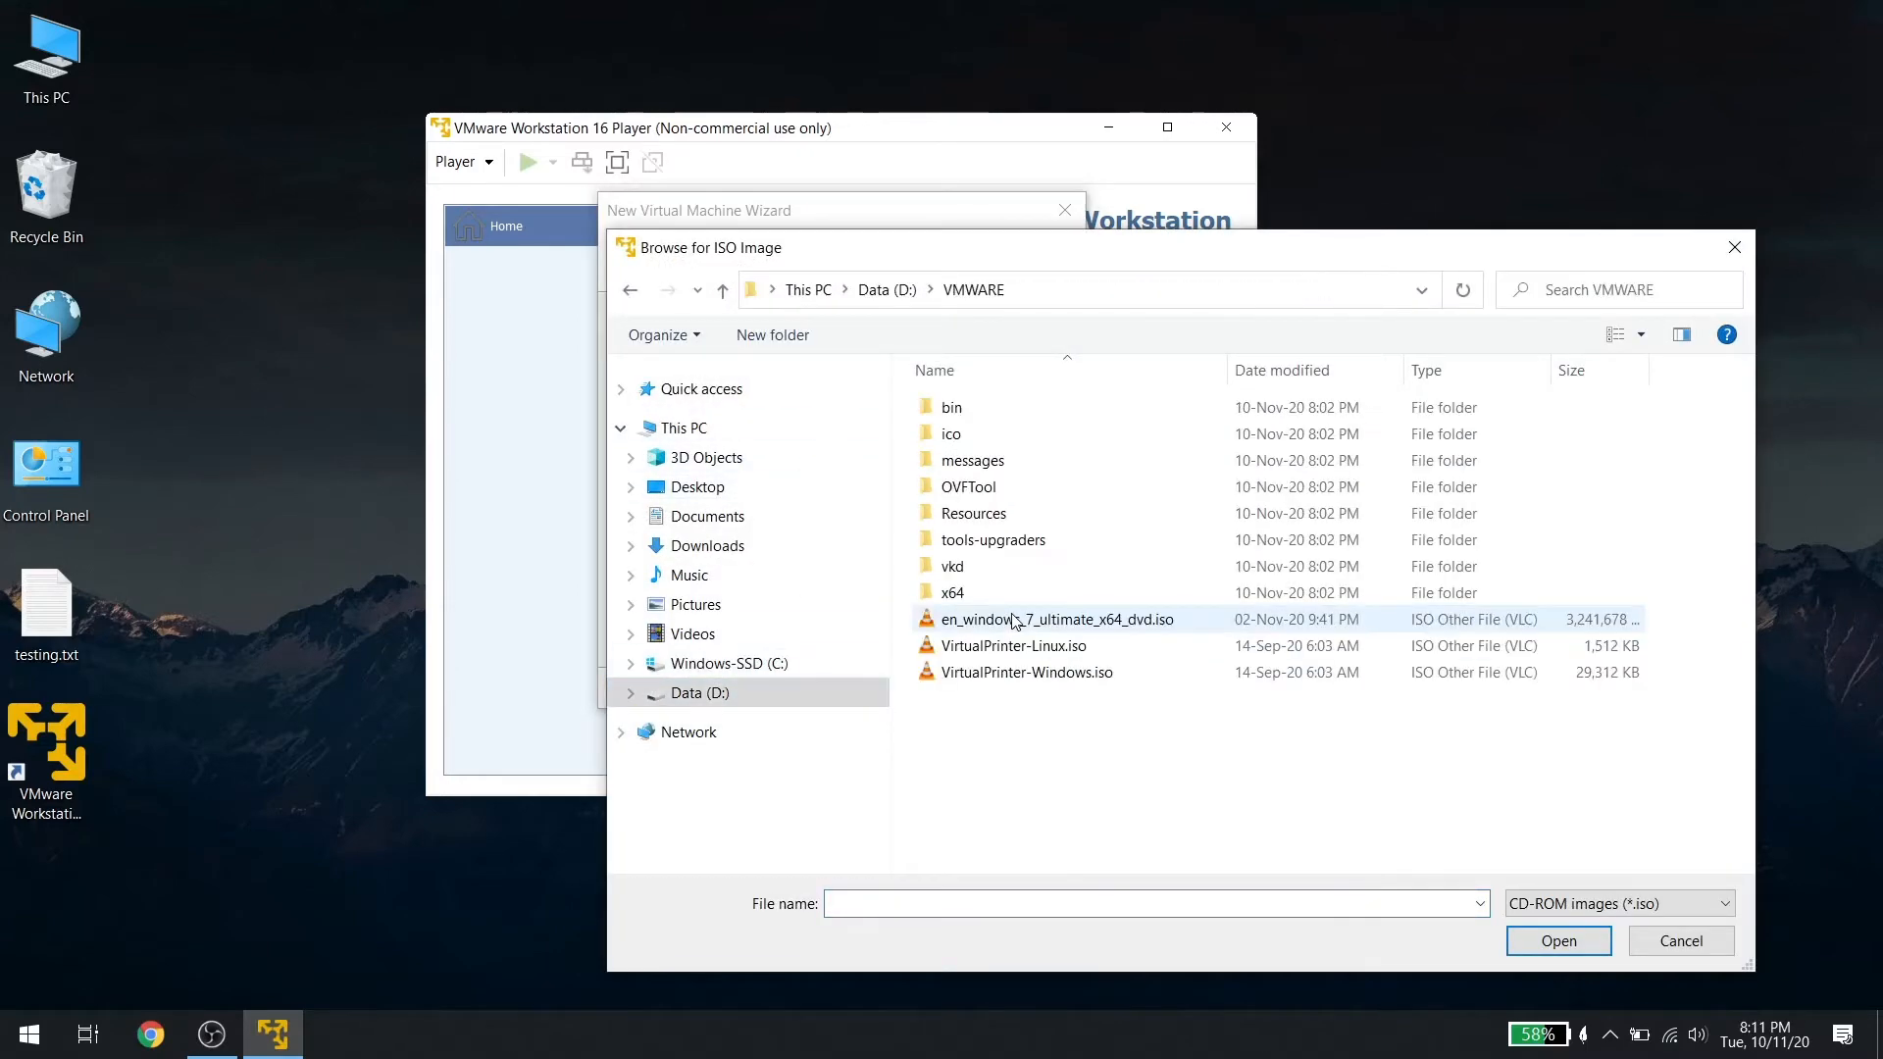
double_click(1057, 621)
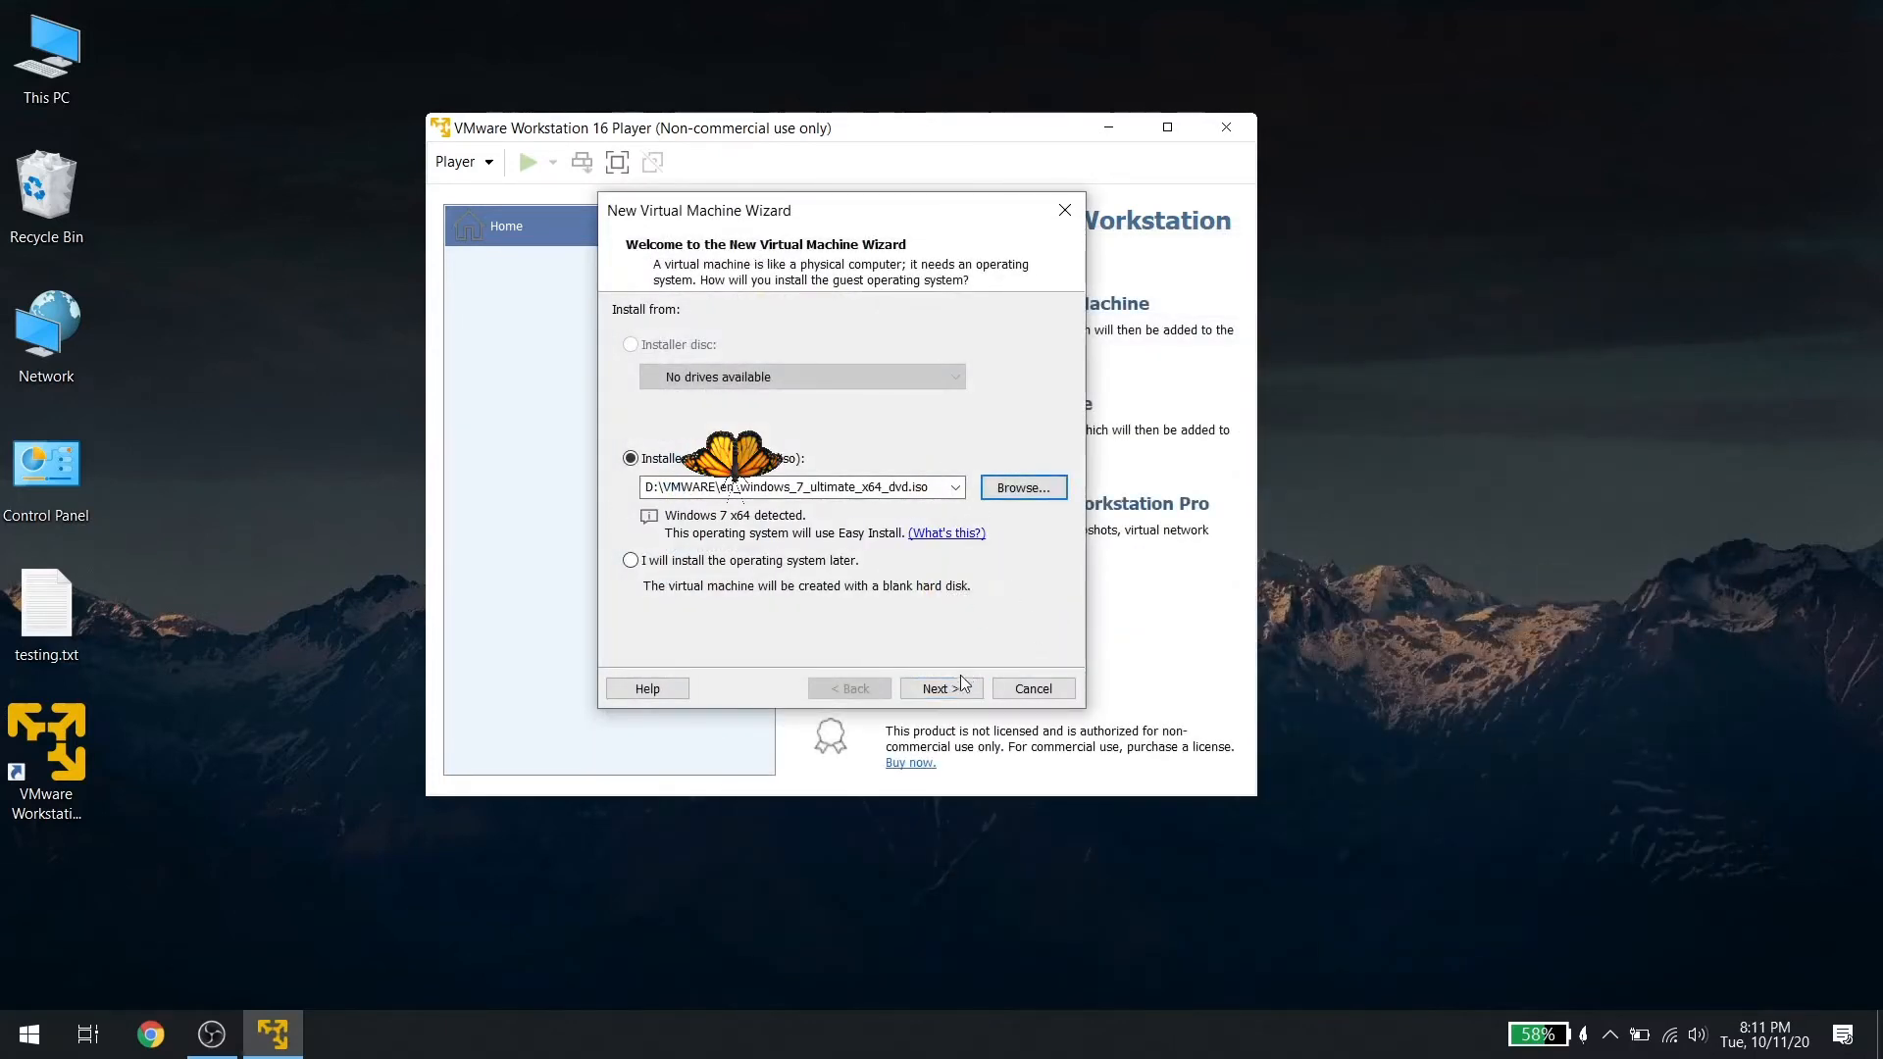
- Proceed through the Easy Install information page without entering a Windows product key and agree to continue without one
left_click(963, 685)
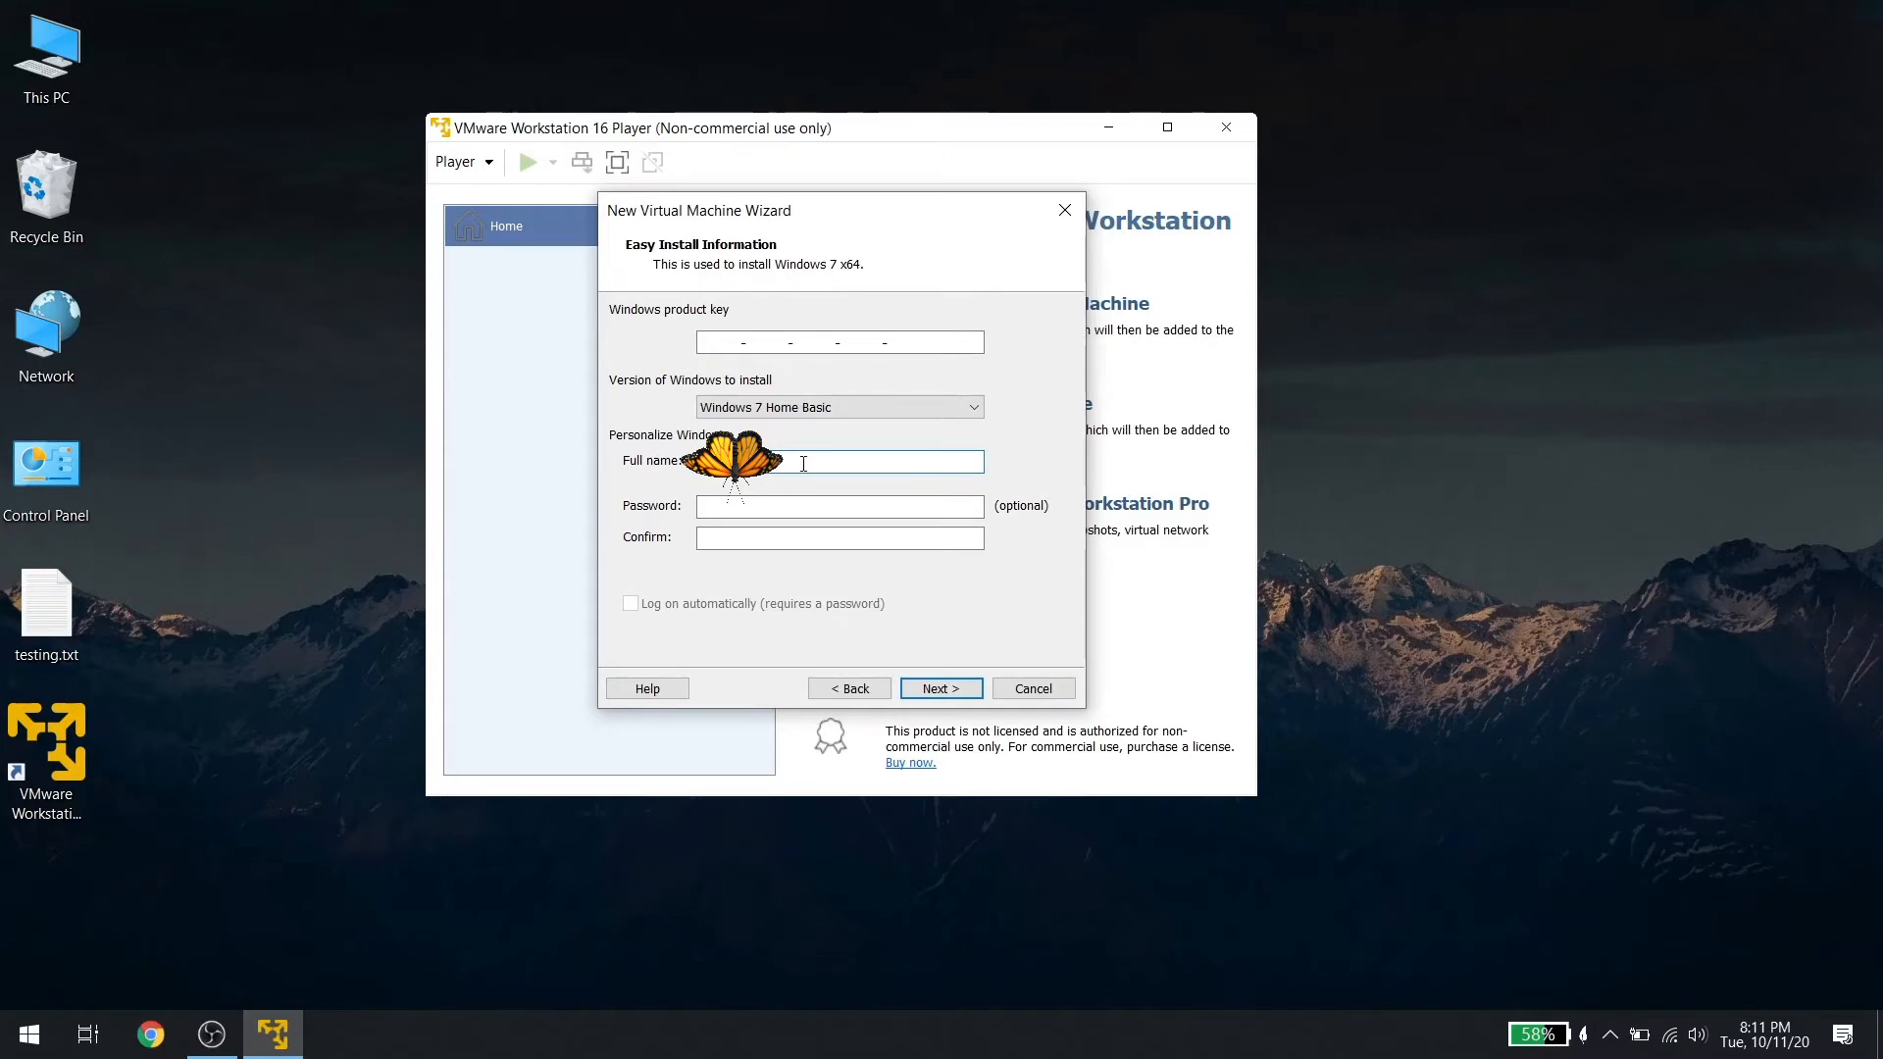
left_click(941, 689)
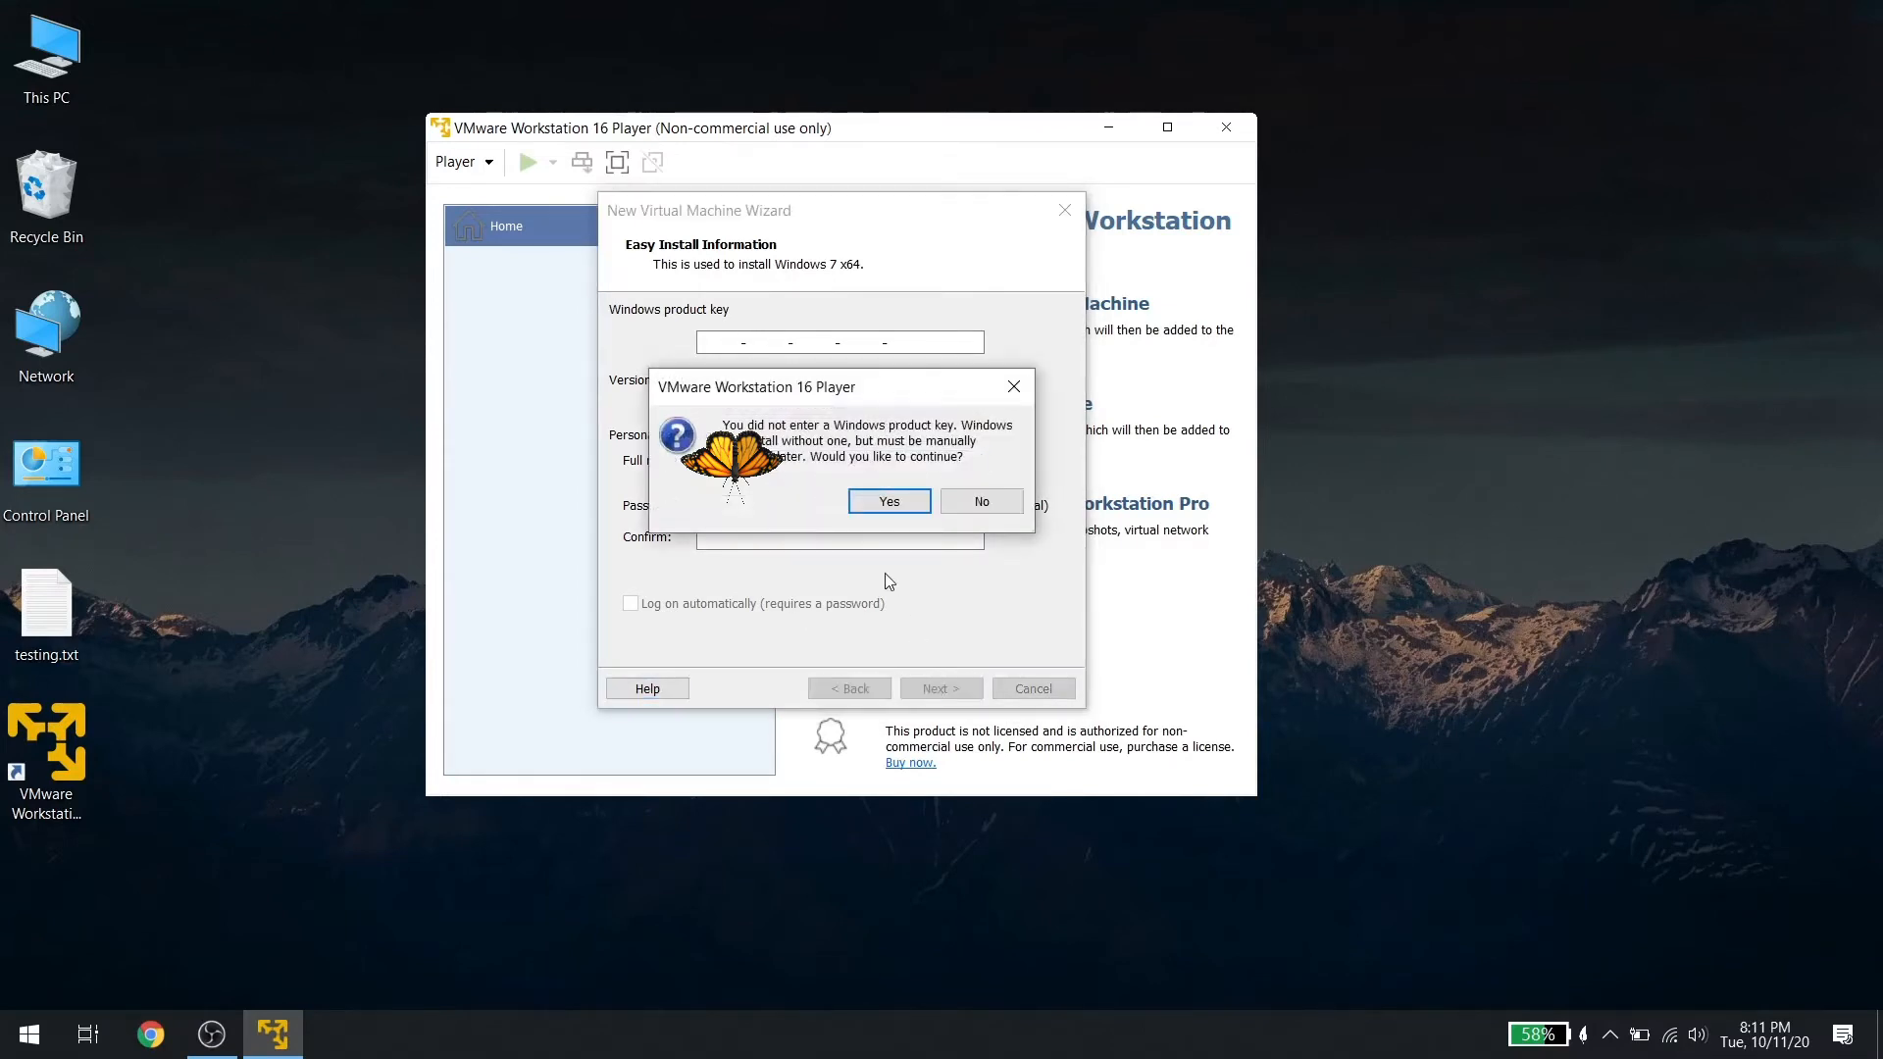
left_click(878, 501)
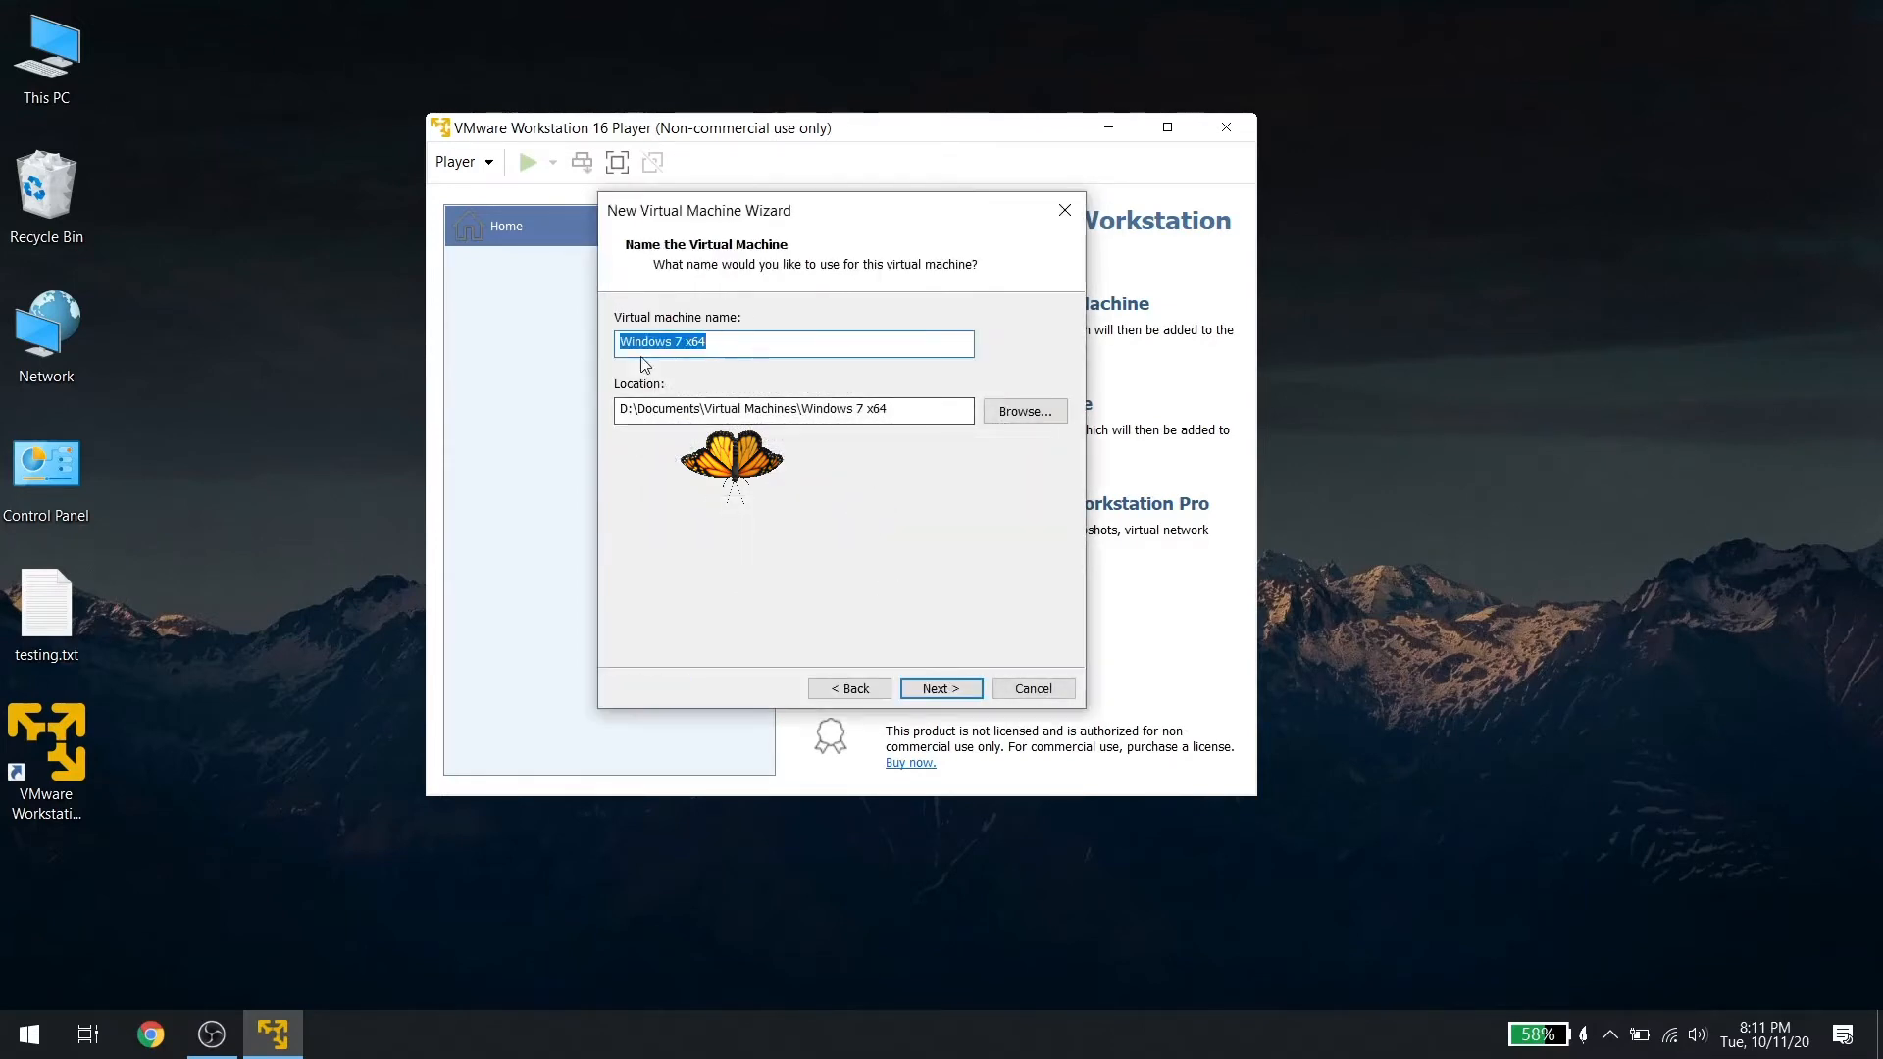
- Browse for the virtual machine's location and expand the VMWARE folder on Data (D:)
left_click(1023, 411)
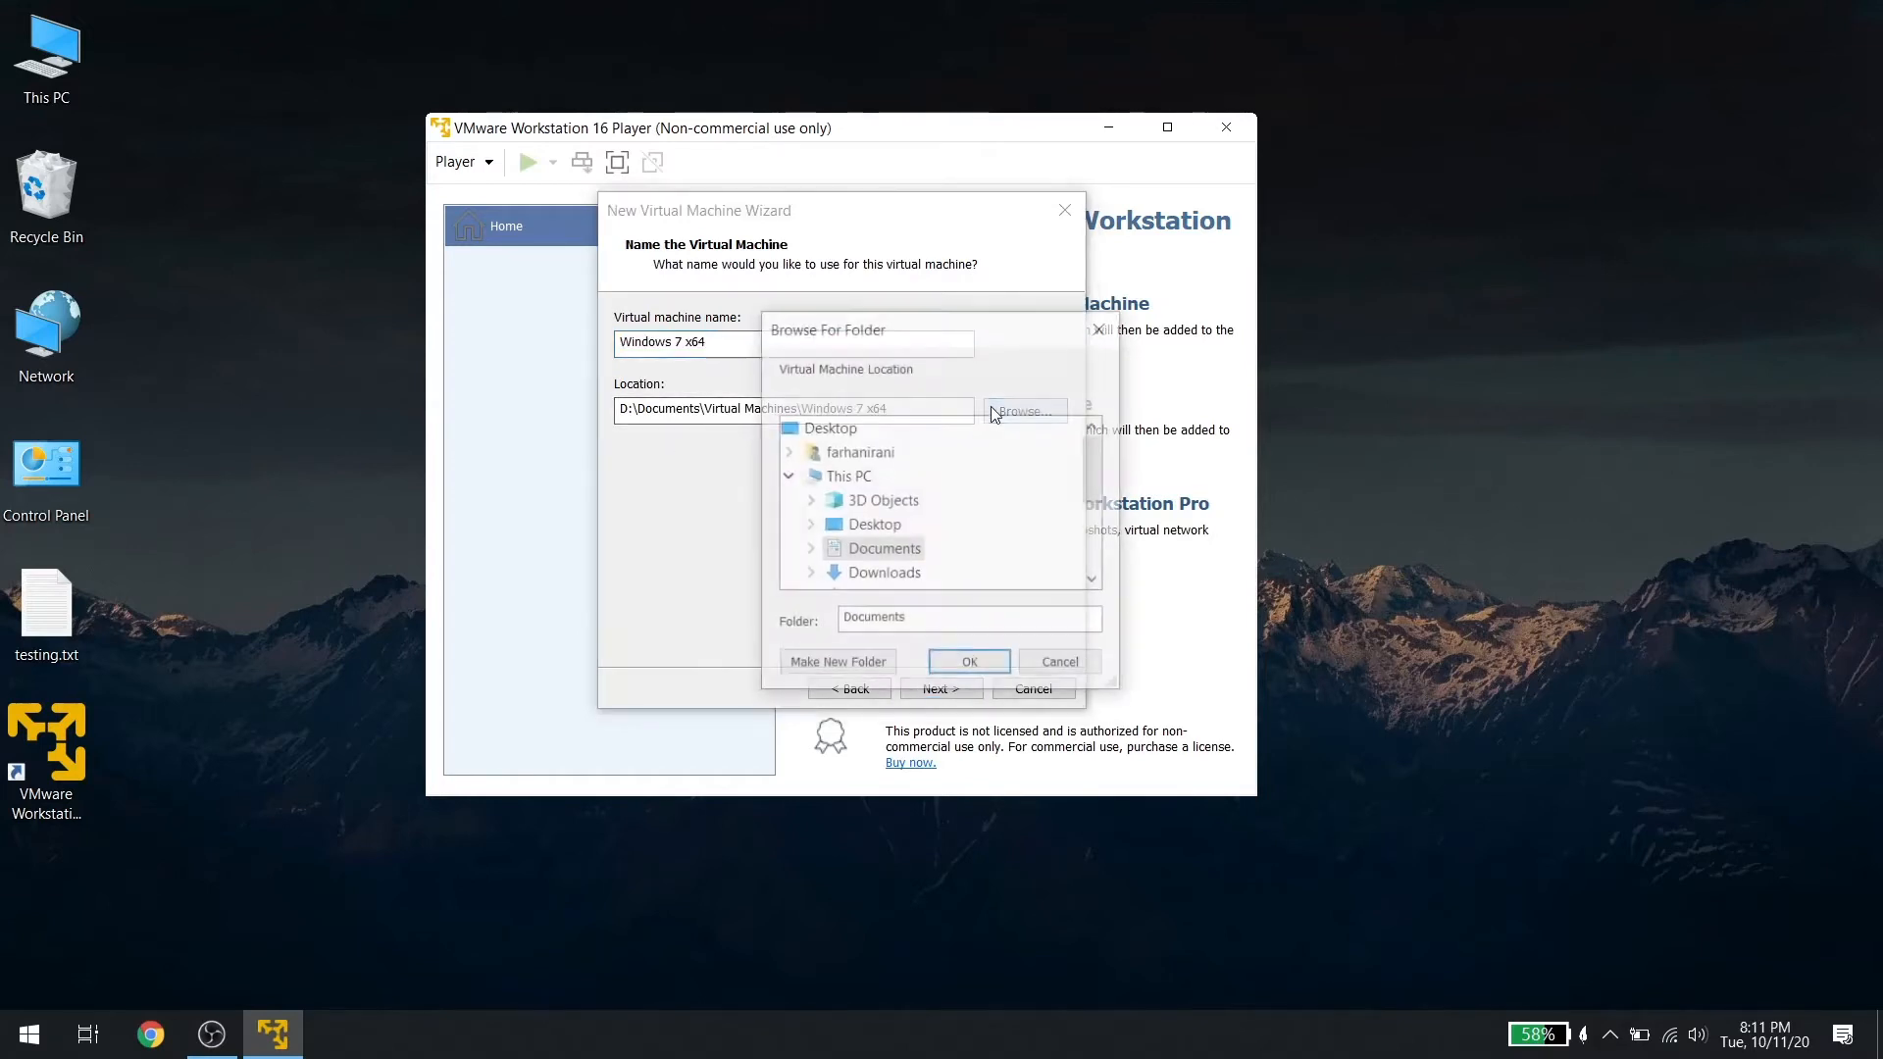
scroll(862, 526, "down", 3)
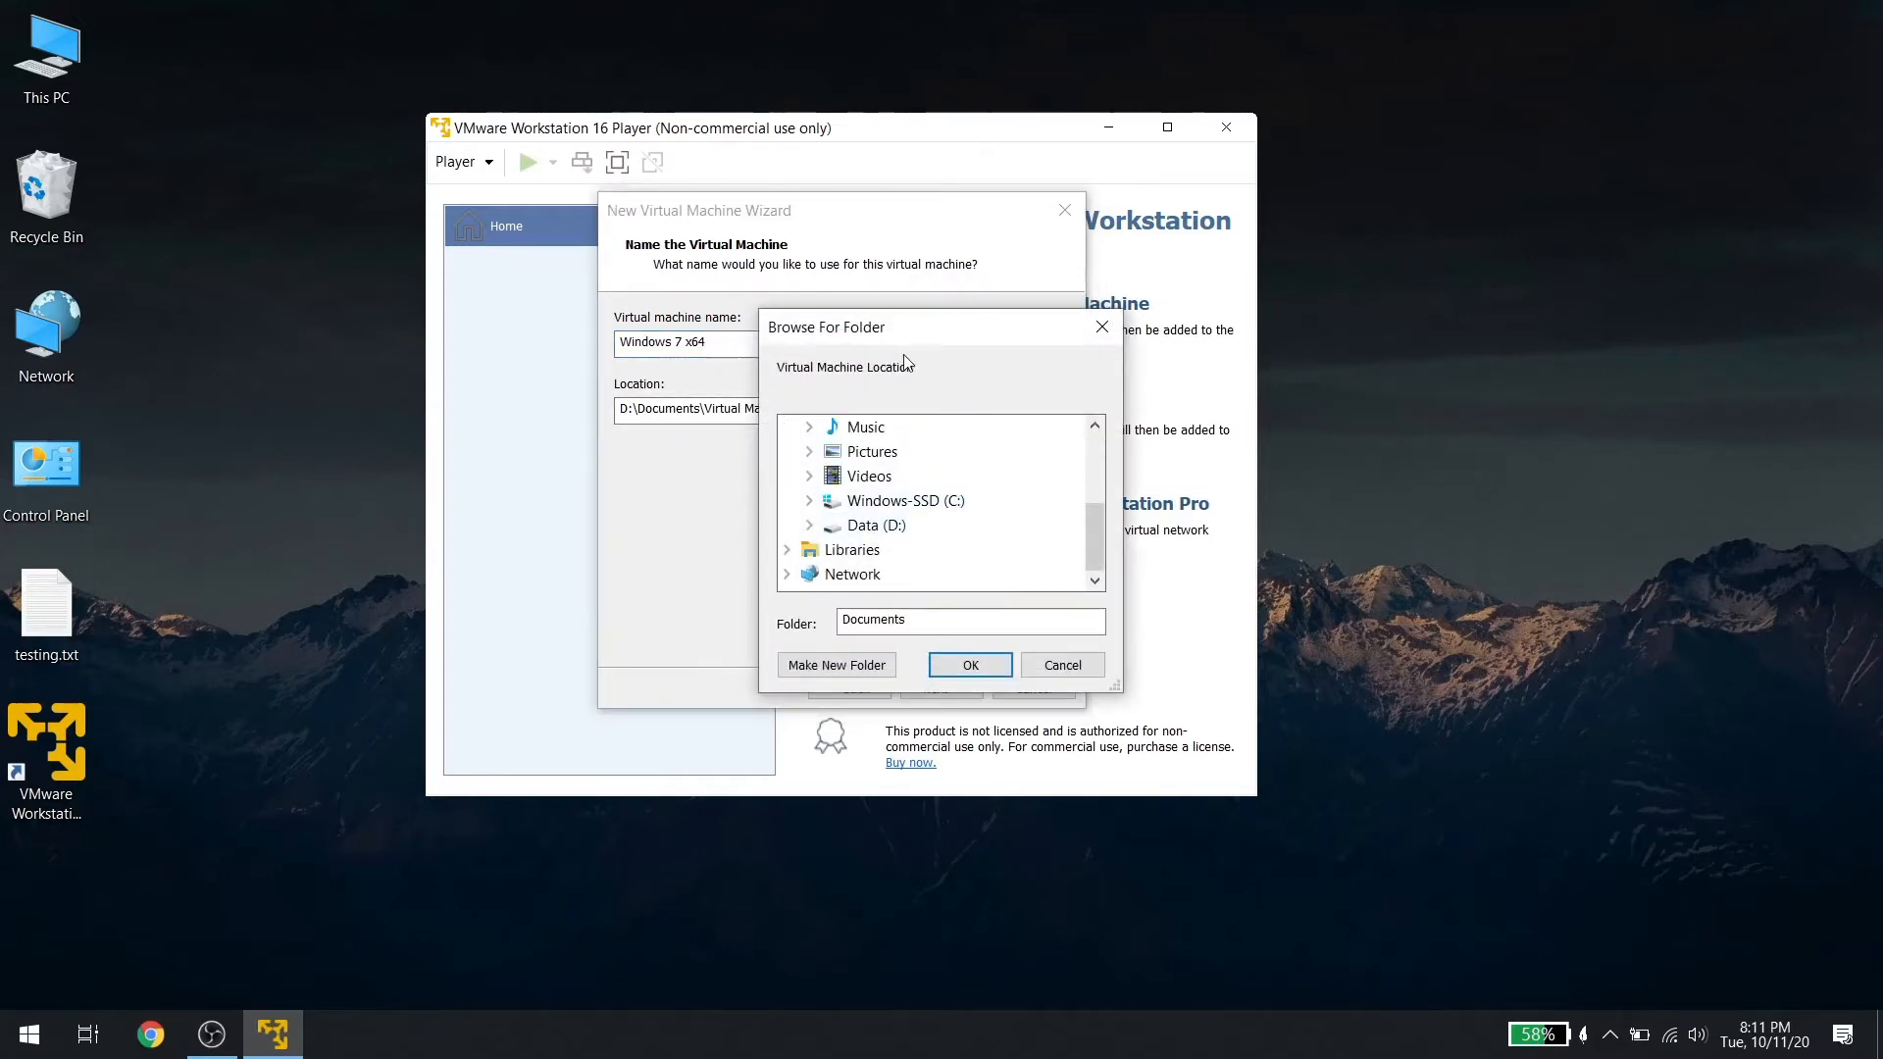
double_click(868, 525)
scroll(883, 529, "up", 1)
scroll(931, 538, "down", 4)
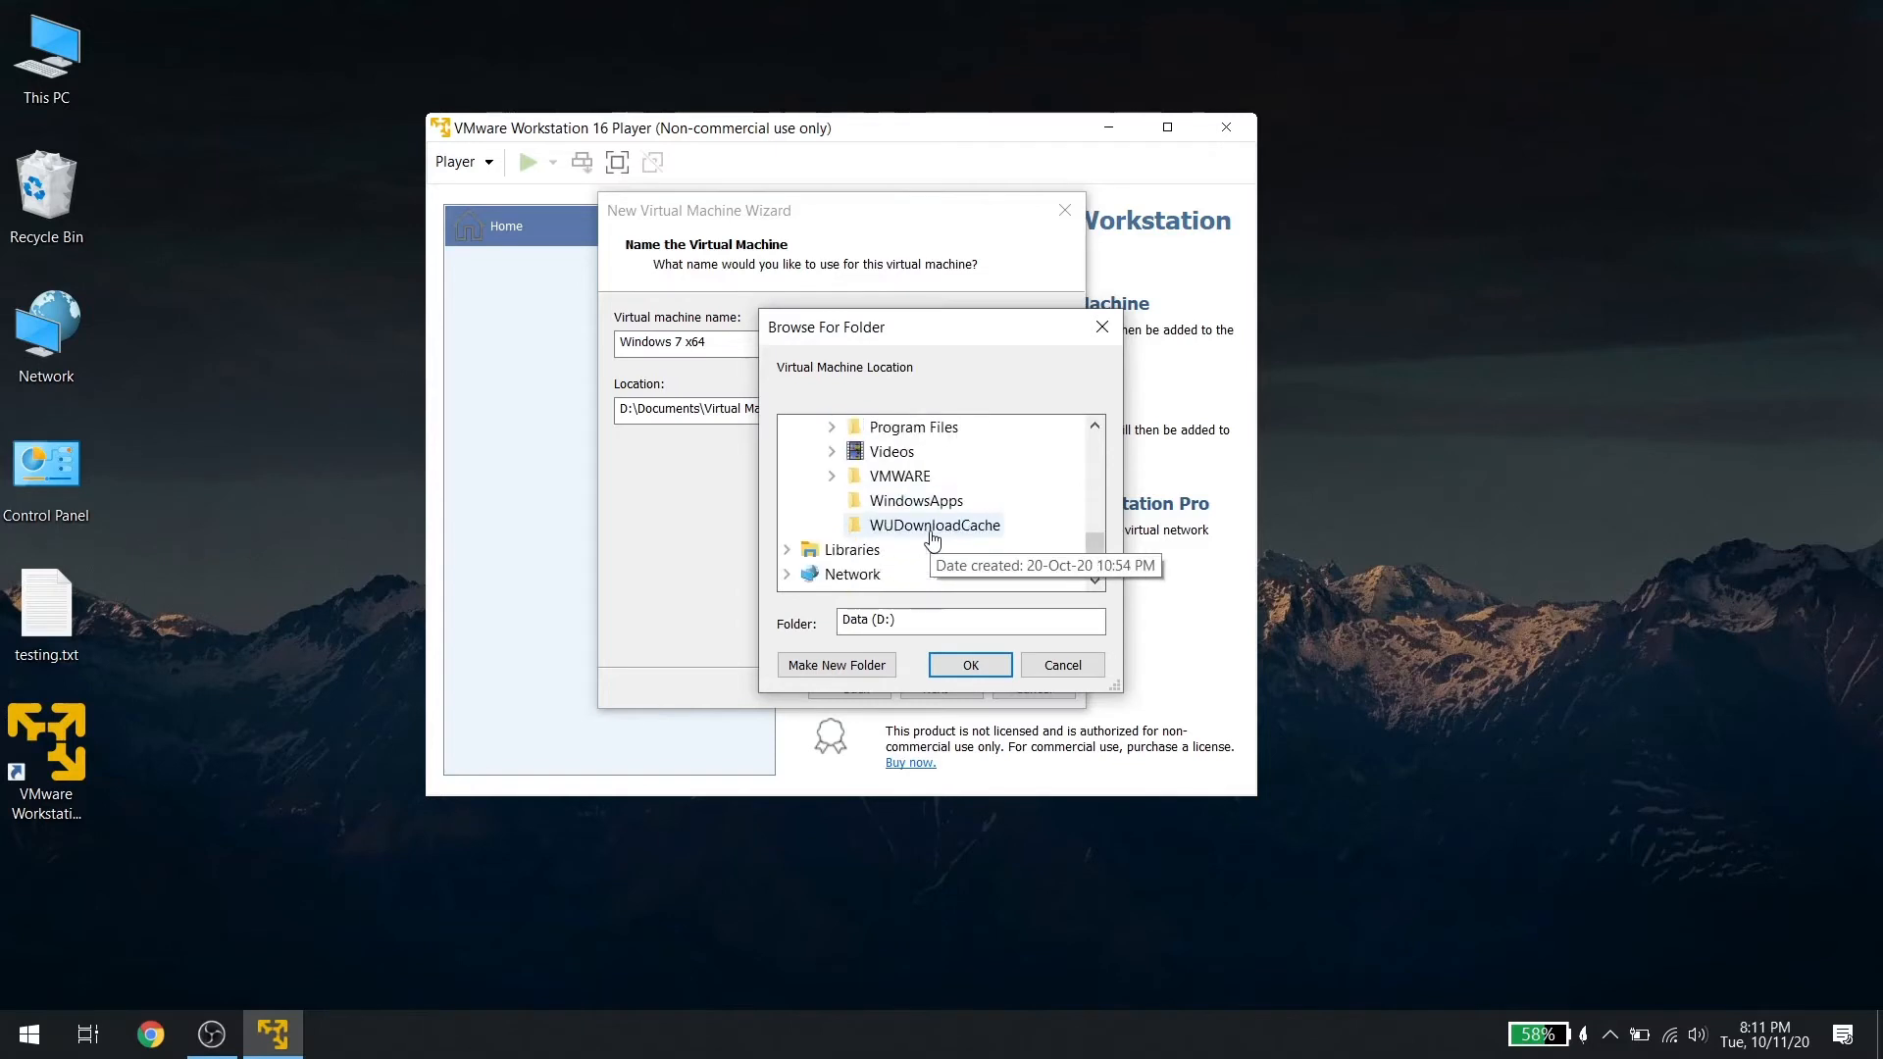
double_click(900, 476)
- Create a folder named Virtual Machines inside VMWARE, set it as the virtual machine's location, and continue to the disk capacity page
right_click(903, 433)
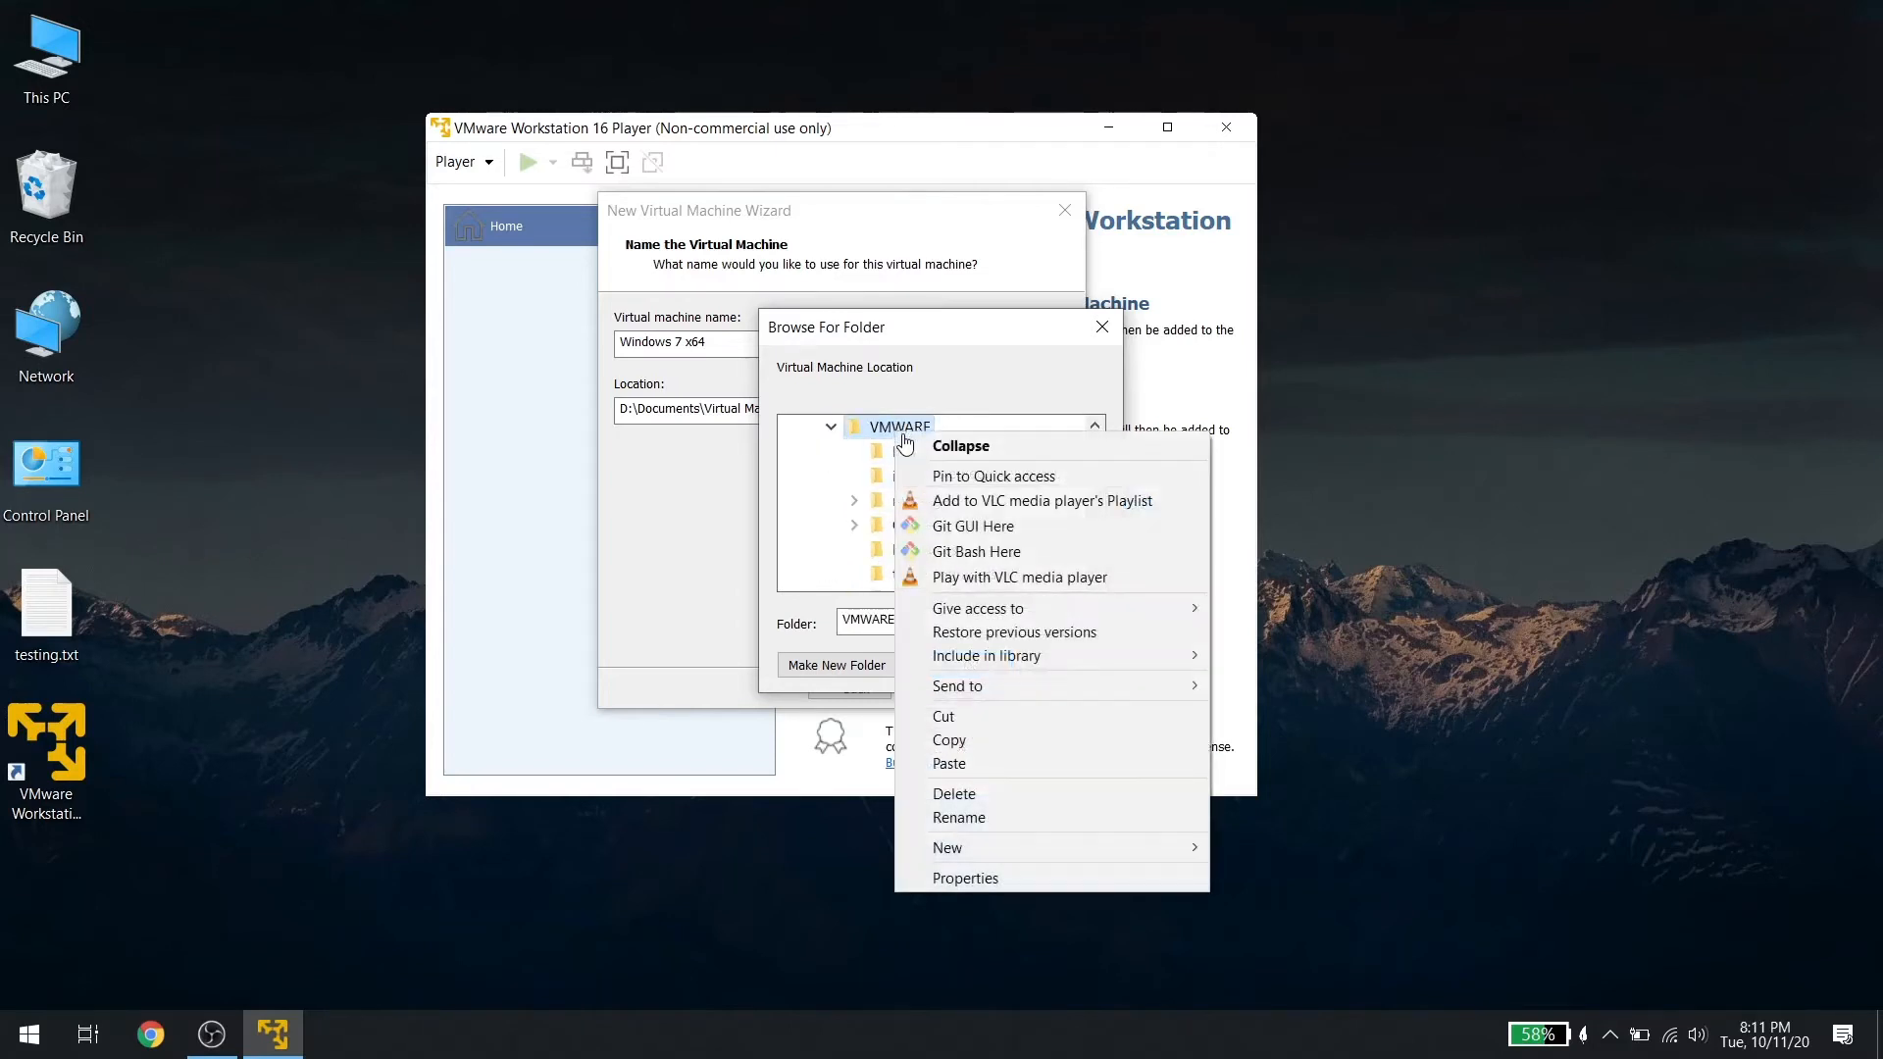
mouse_move(979, 849)
left_click(1243, 850)
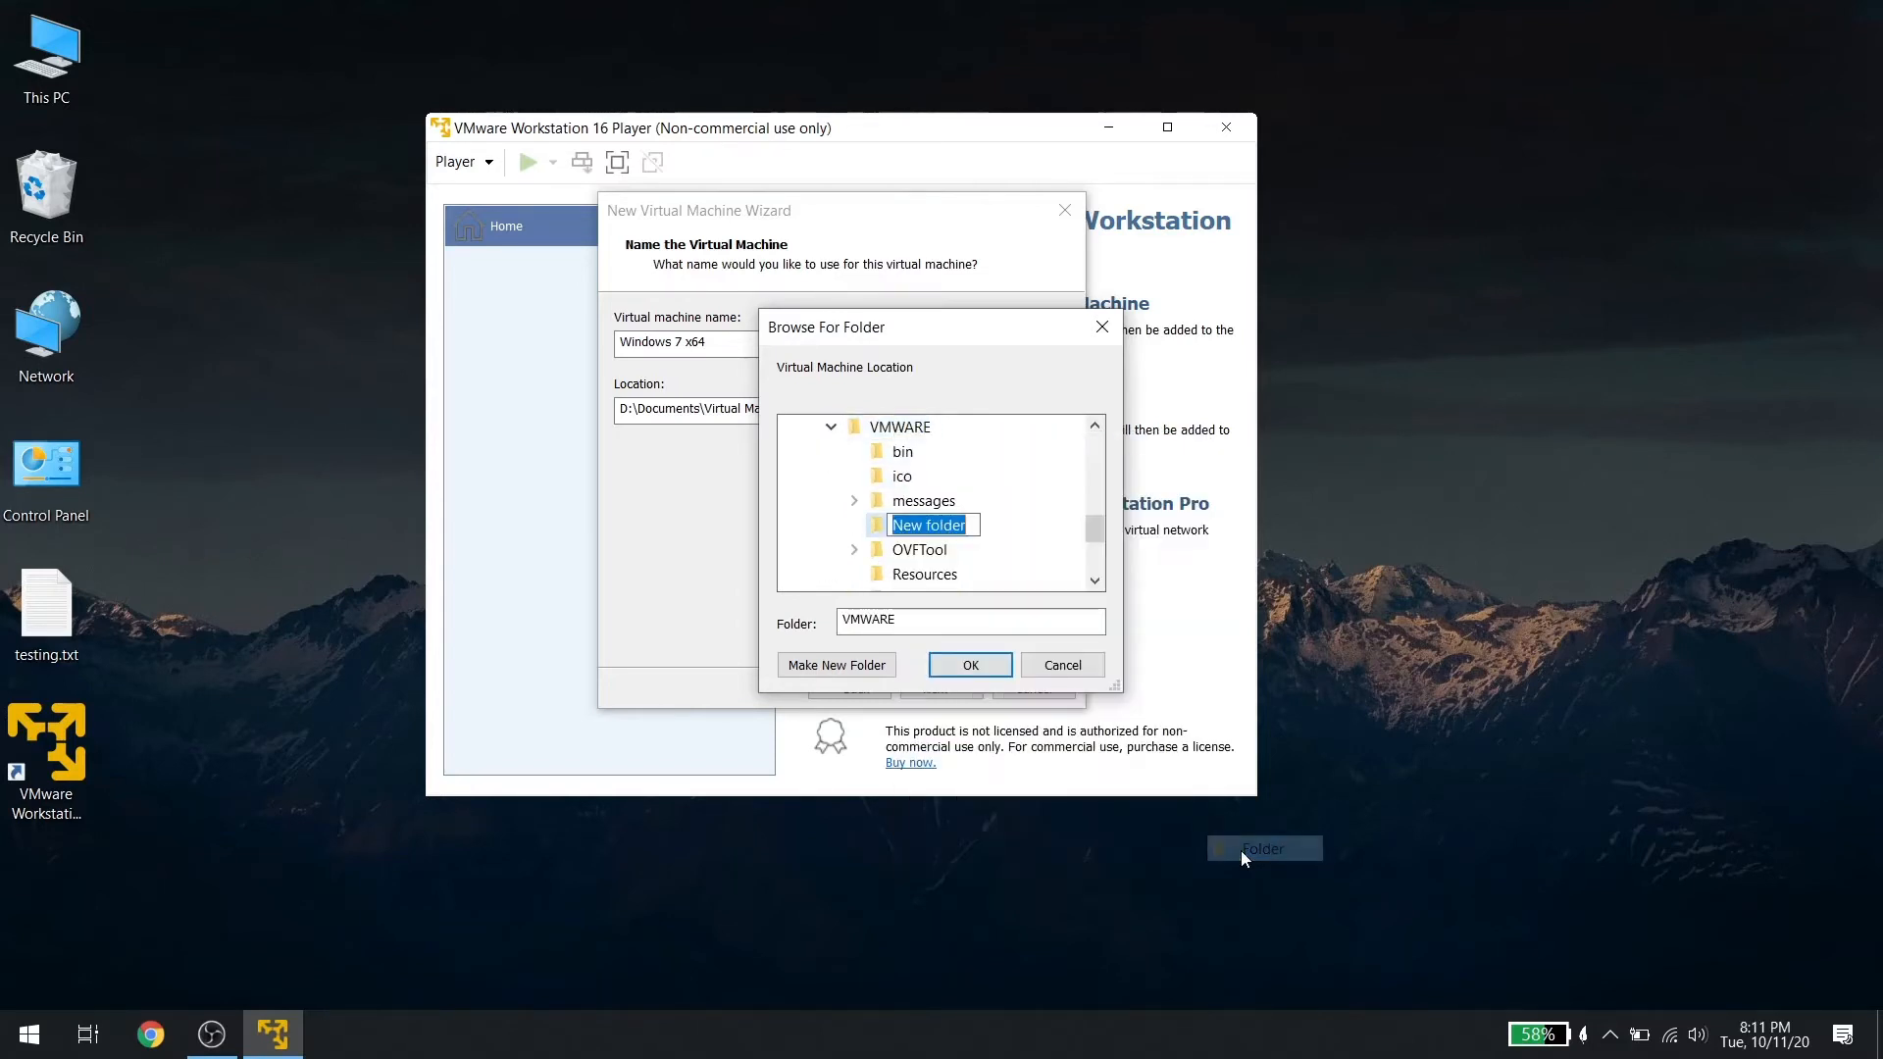
type("Virtaul Machines")
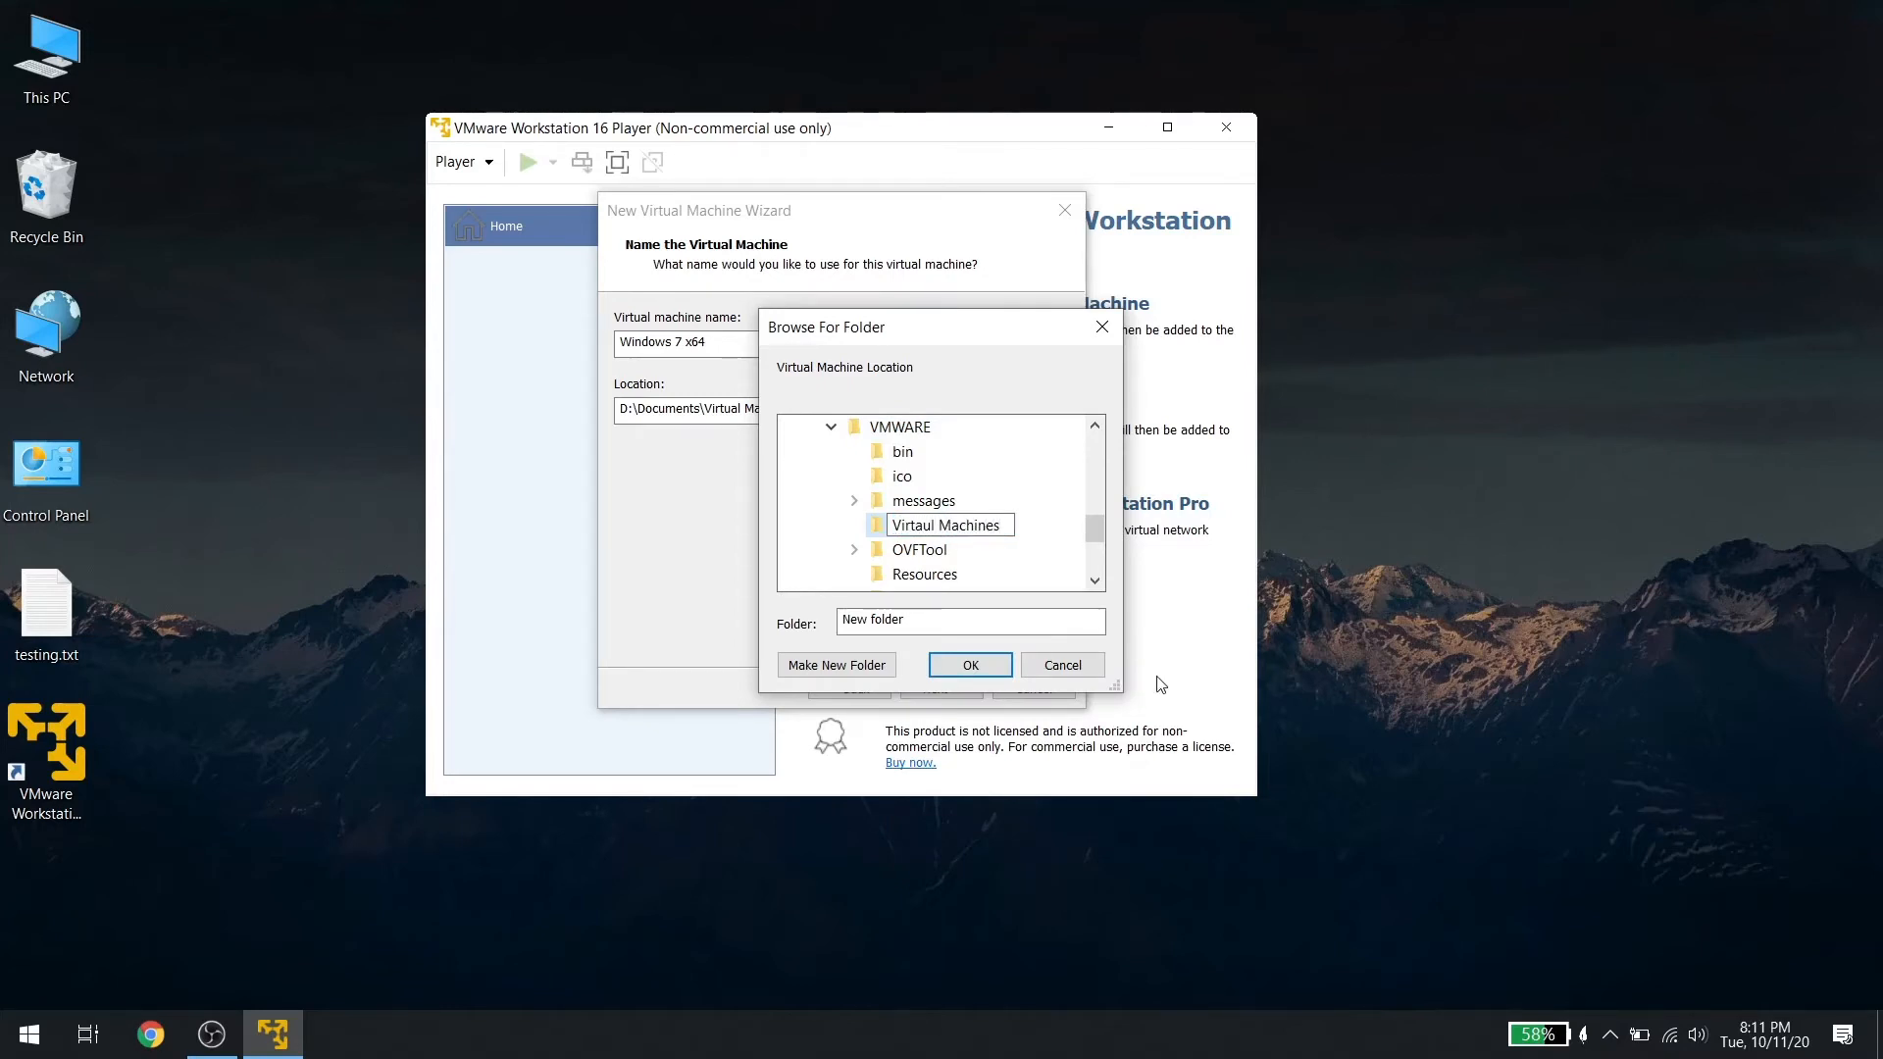
left_click(923, 526)
key("Return")
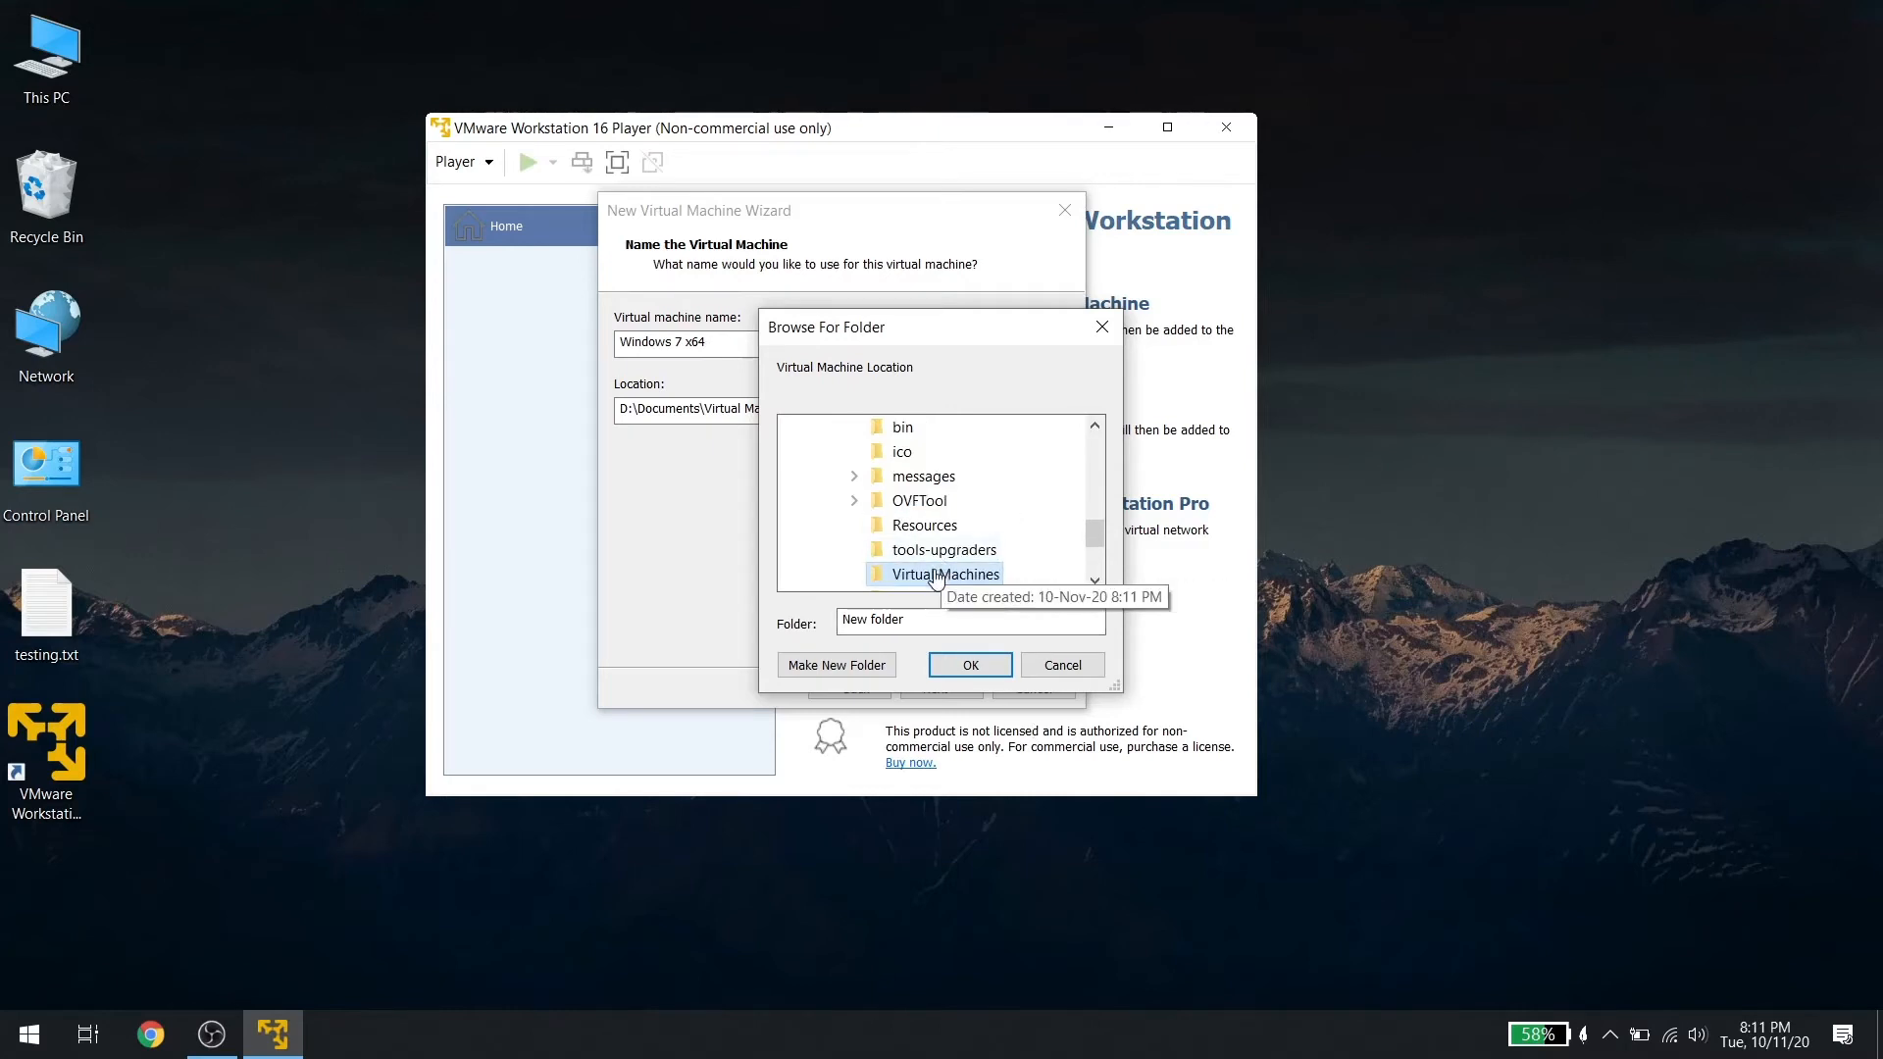
left_click(954, 657)
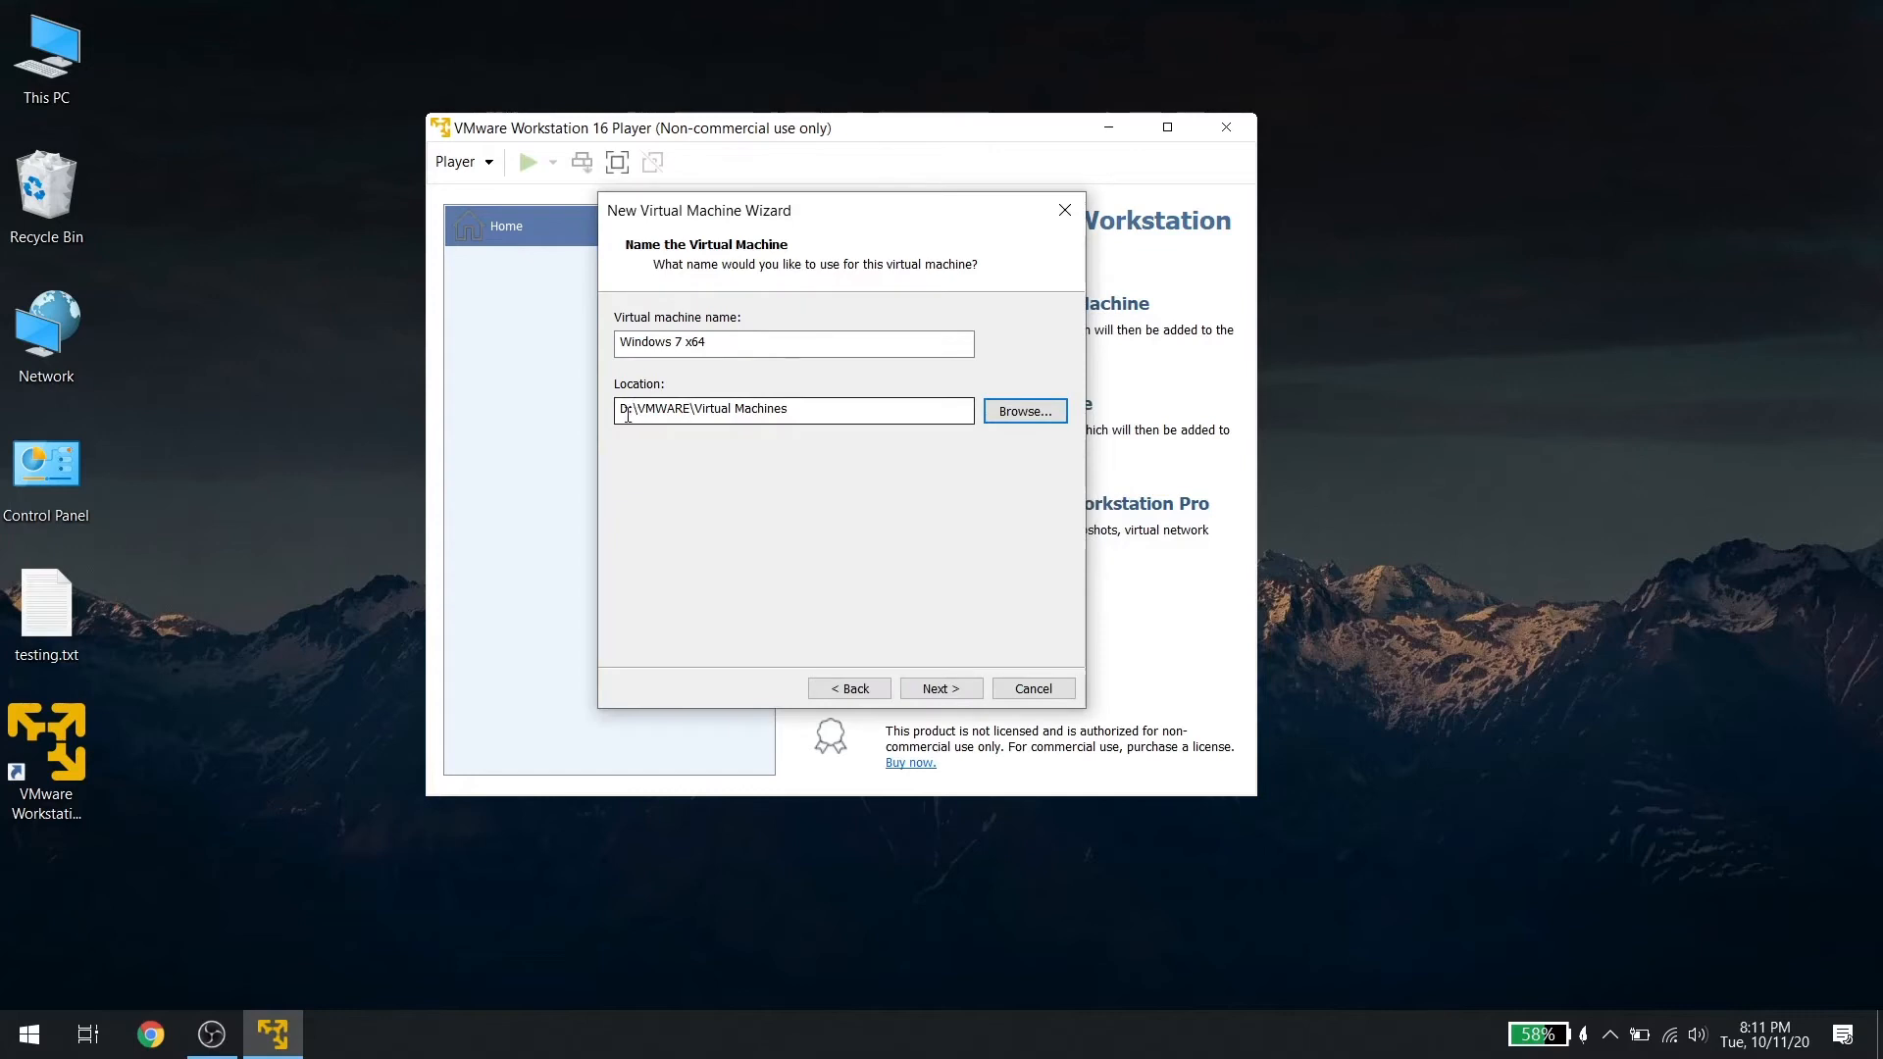
left_click(938, 688)
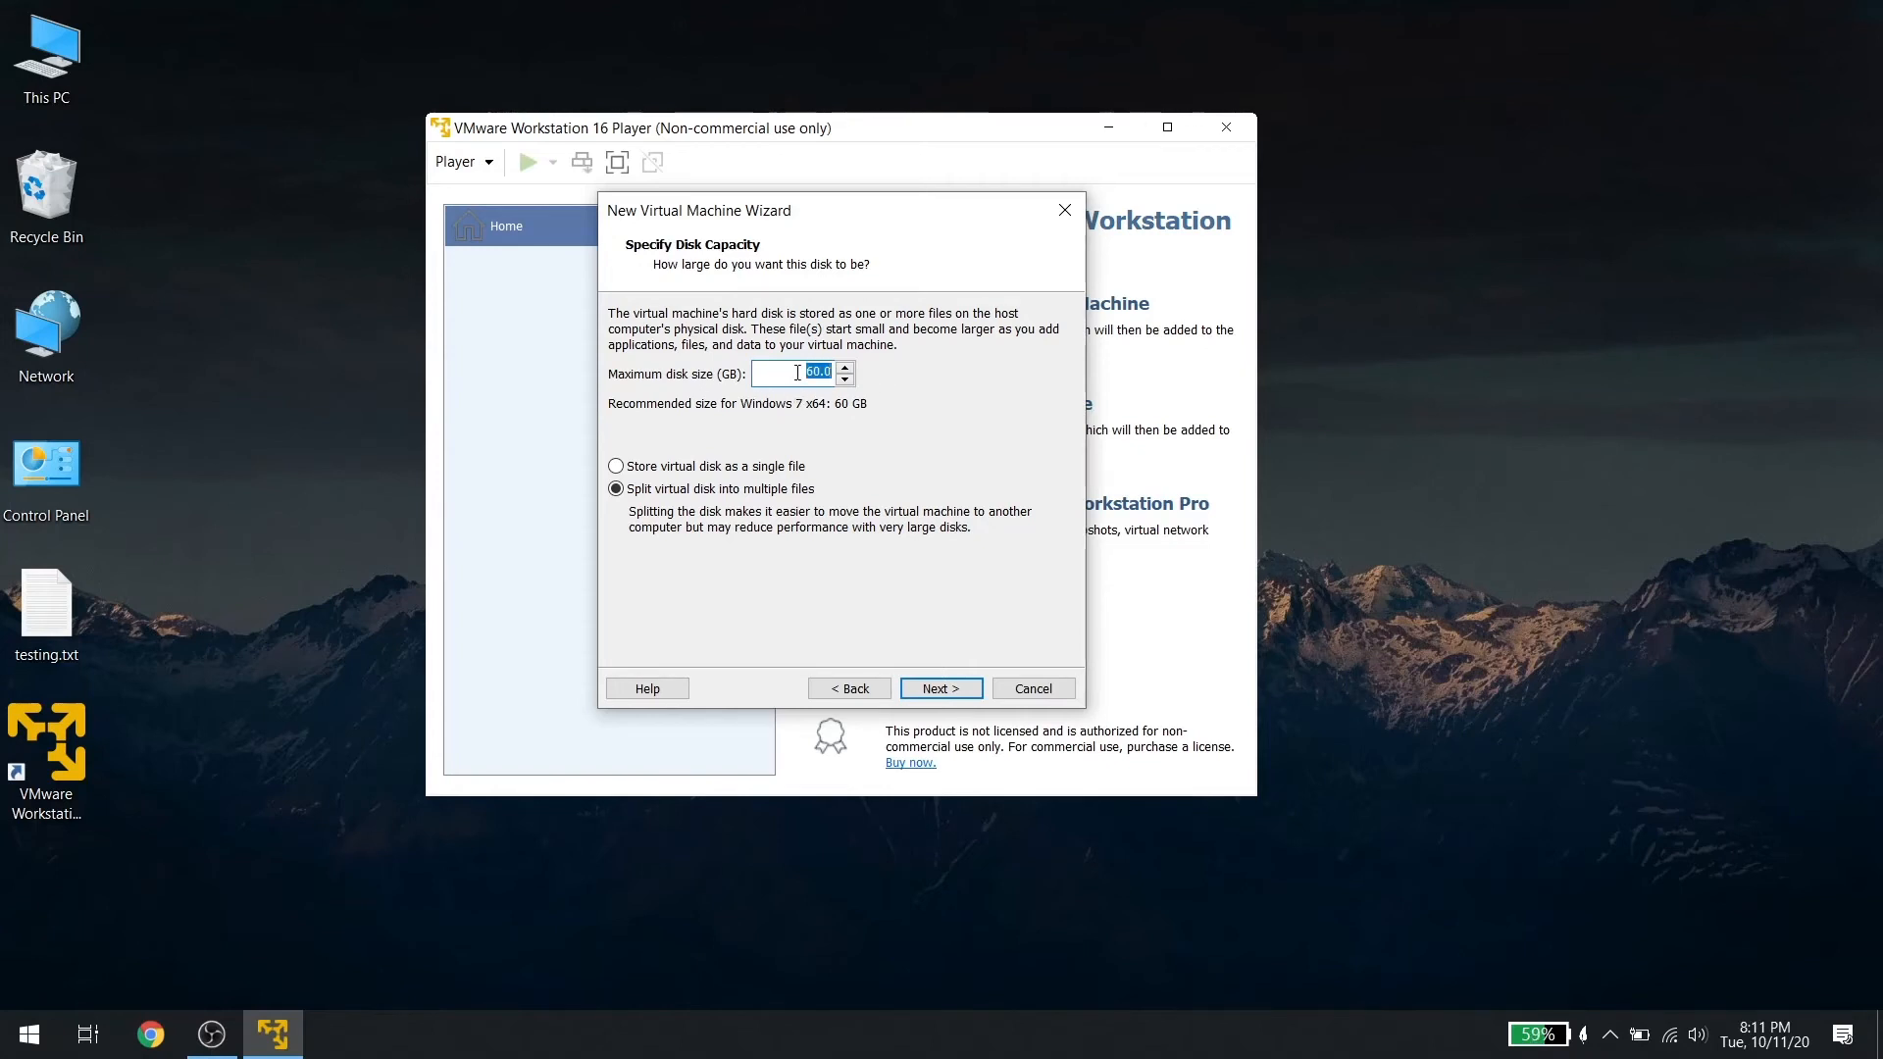
- Set the maximum disk size to 20 GB stored as a single file, and finish the wizard with power-on after creation enabled
type("20")
left_click(616, 465)
left_click(952, 692)
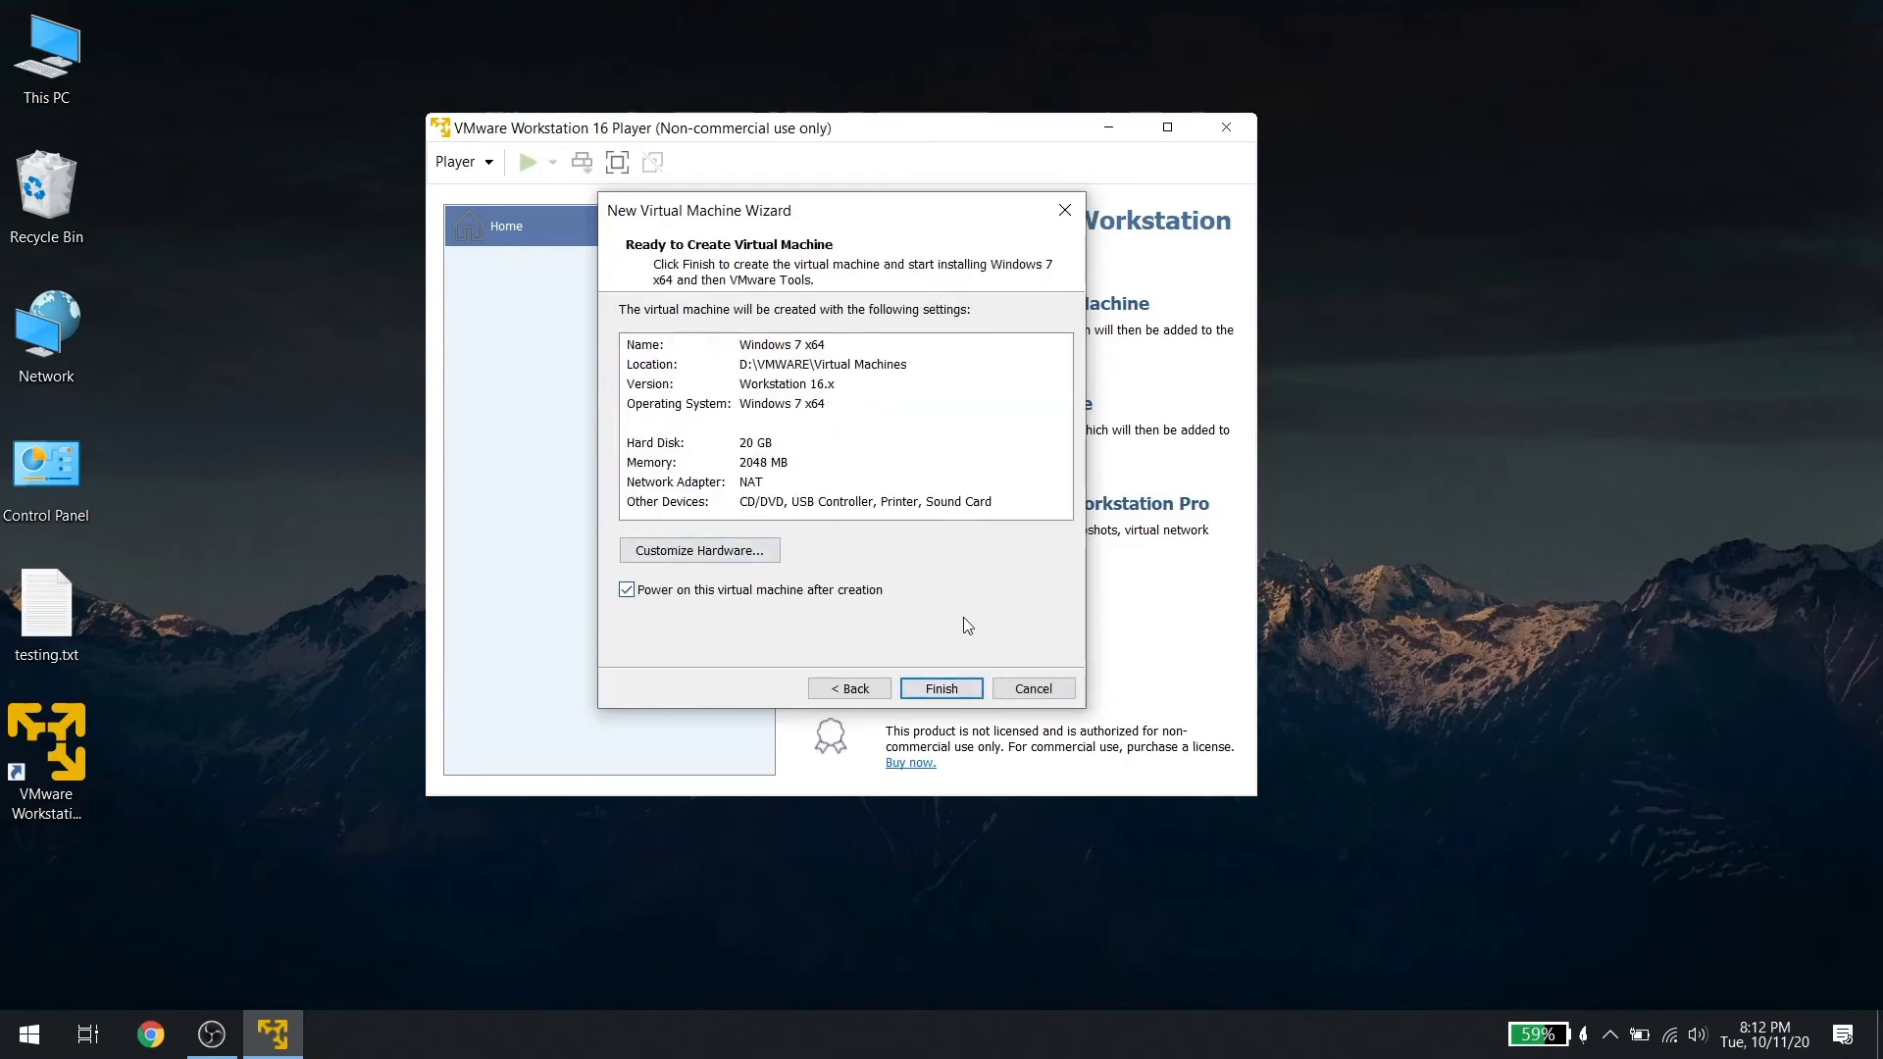
left_click(942, 688)
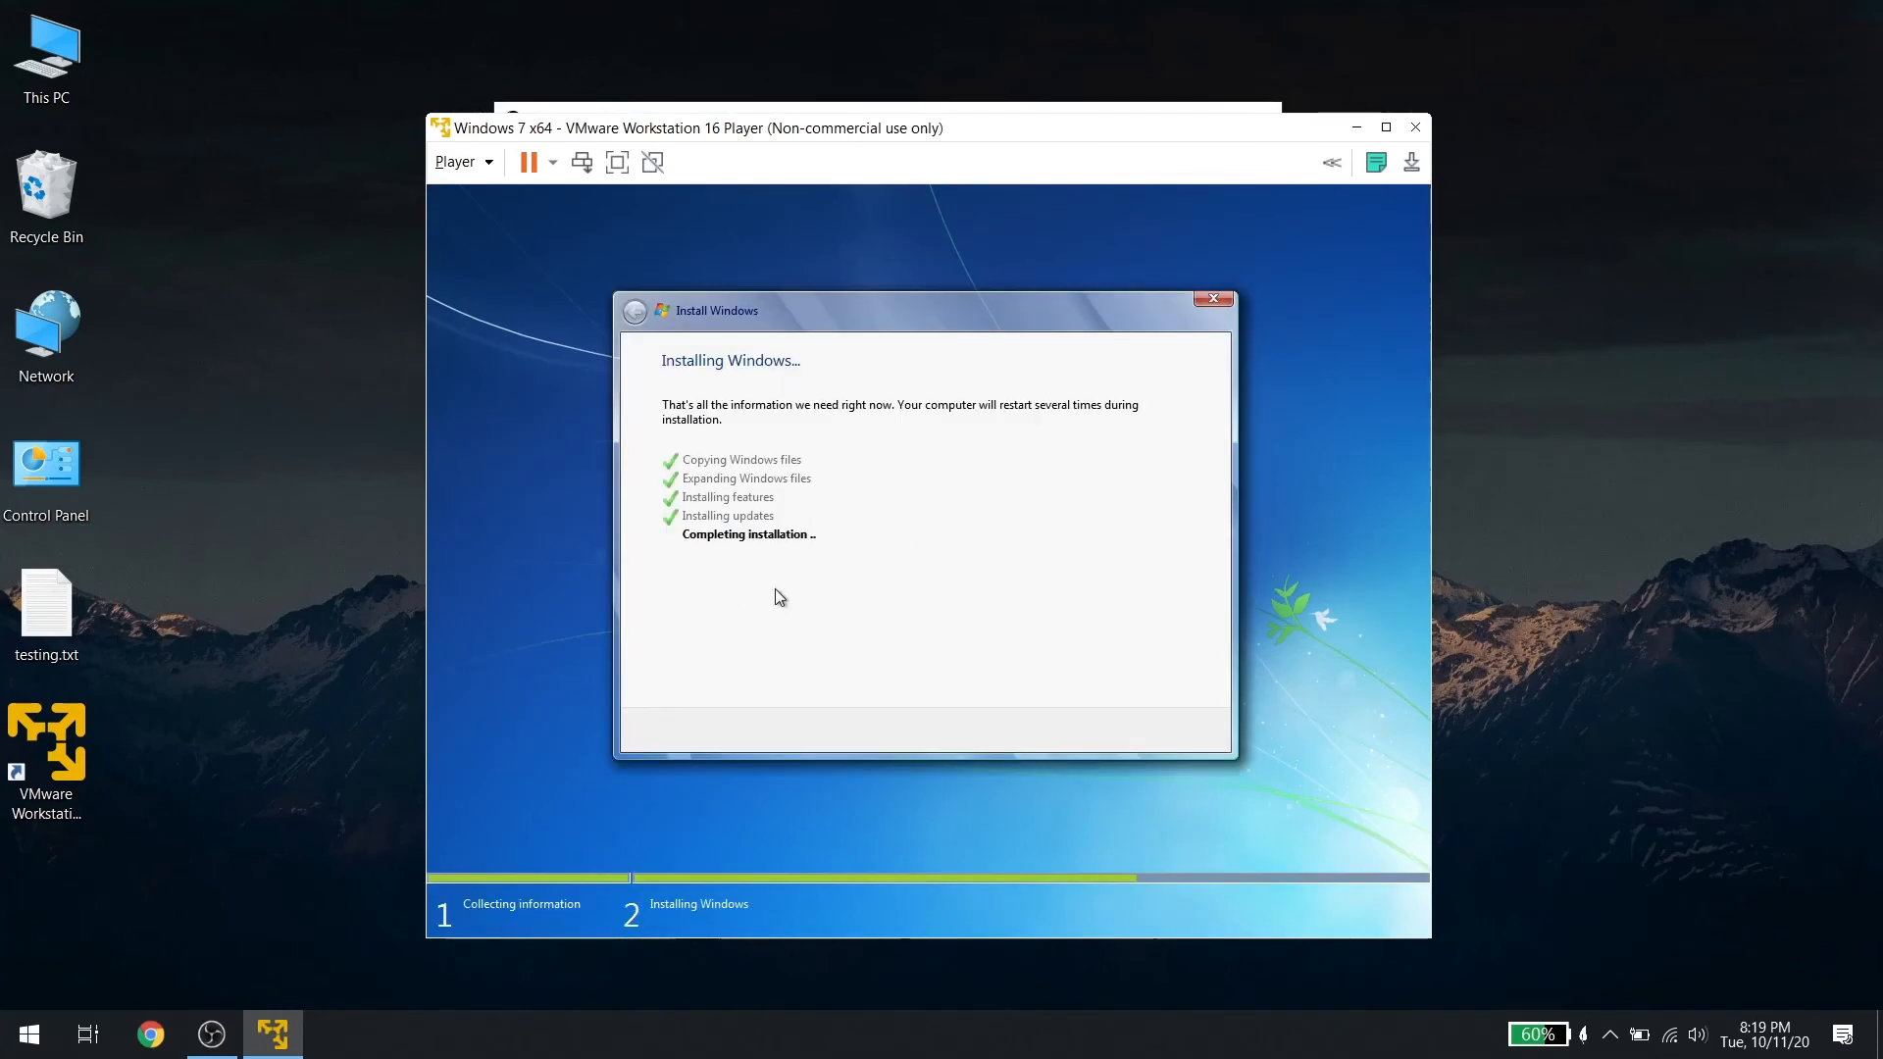
- Look at the Start menu of the installed Windows 7 guest, close it, and open the guest's Windows Explorer
left_click(362, 659)
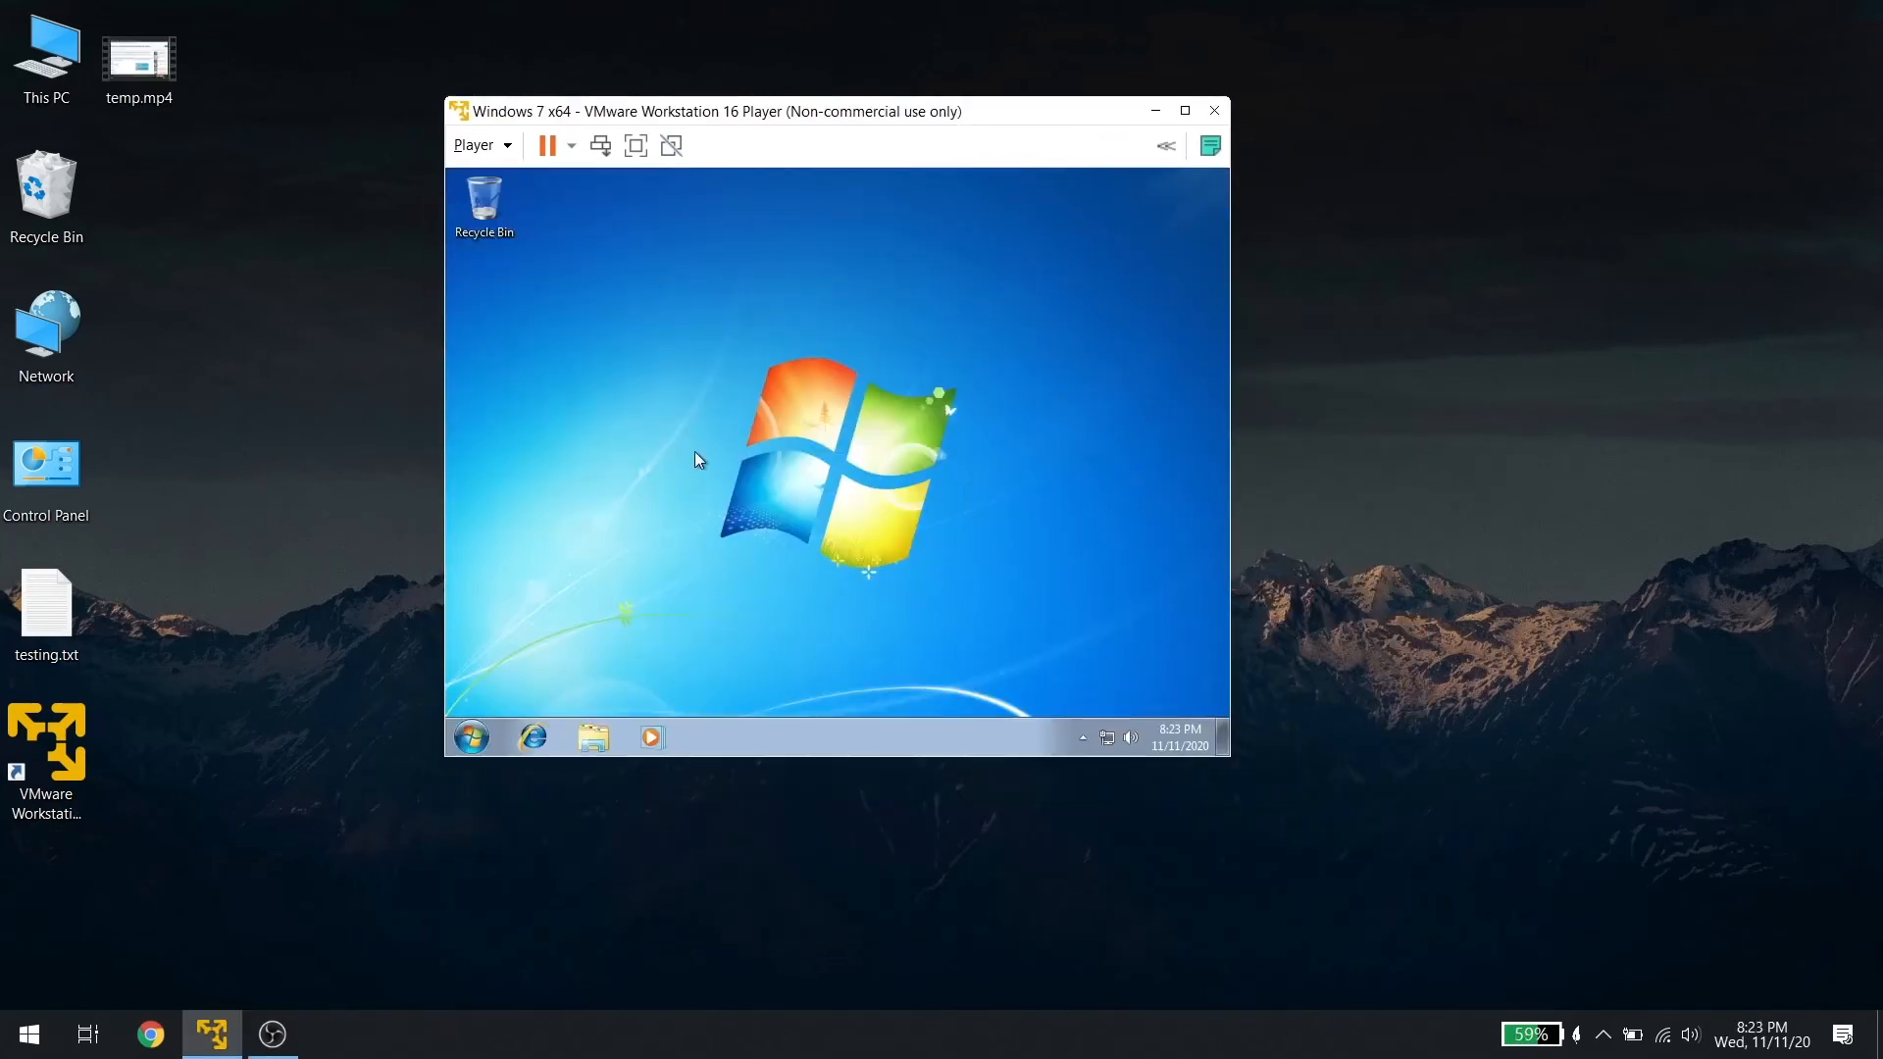
left_click(472, 737)
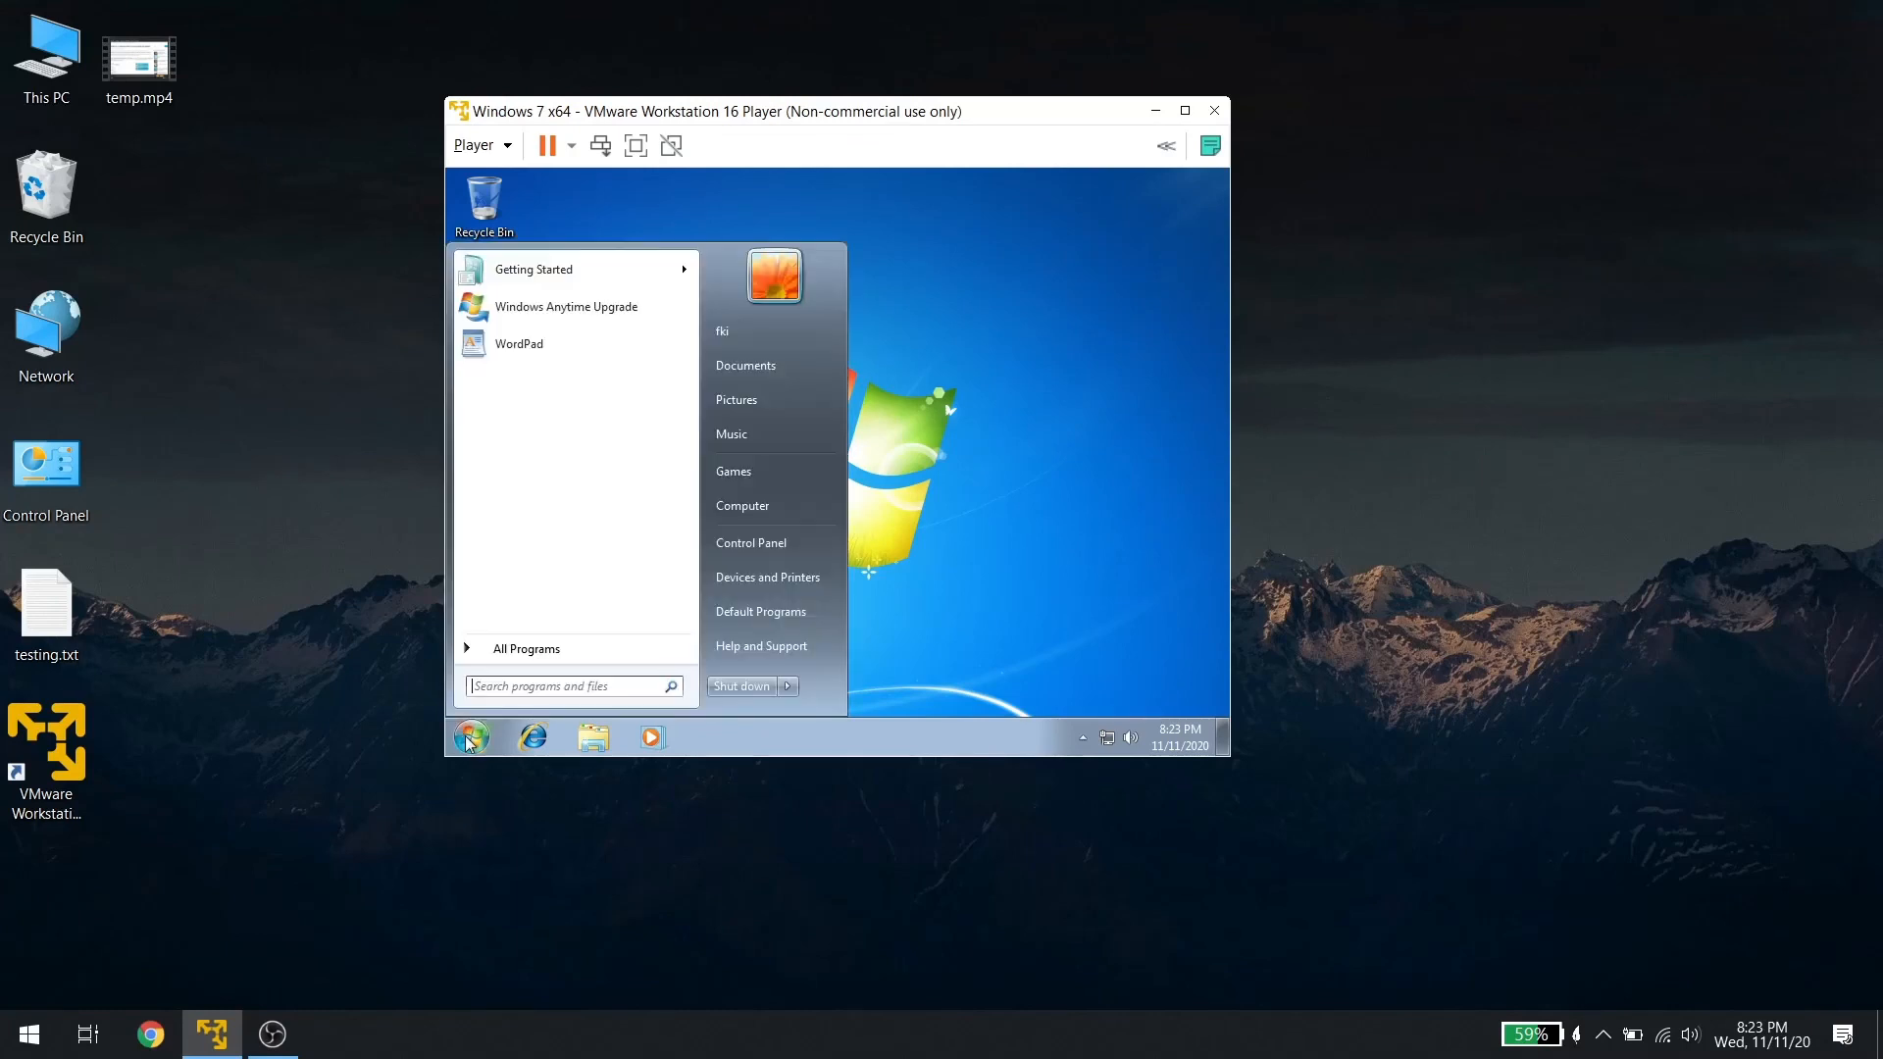
left_click(936, 404)
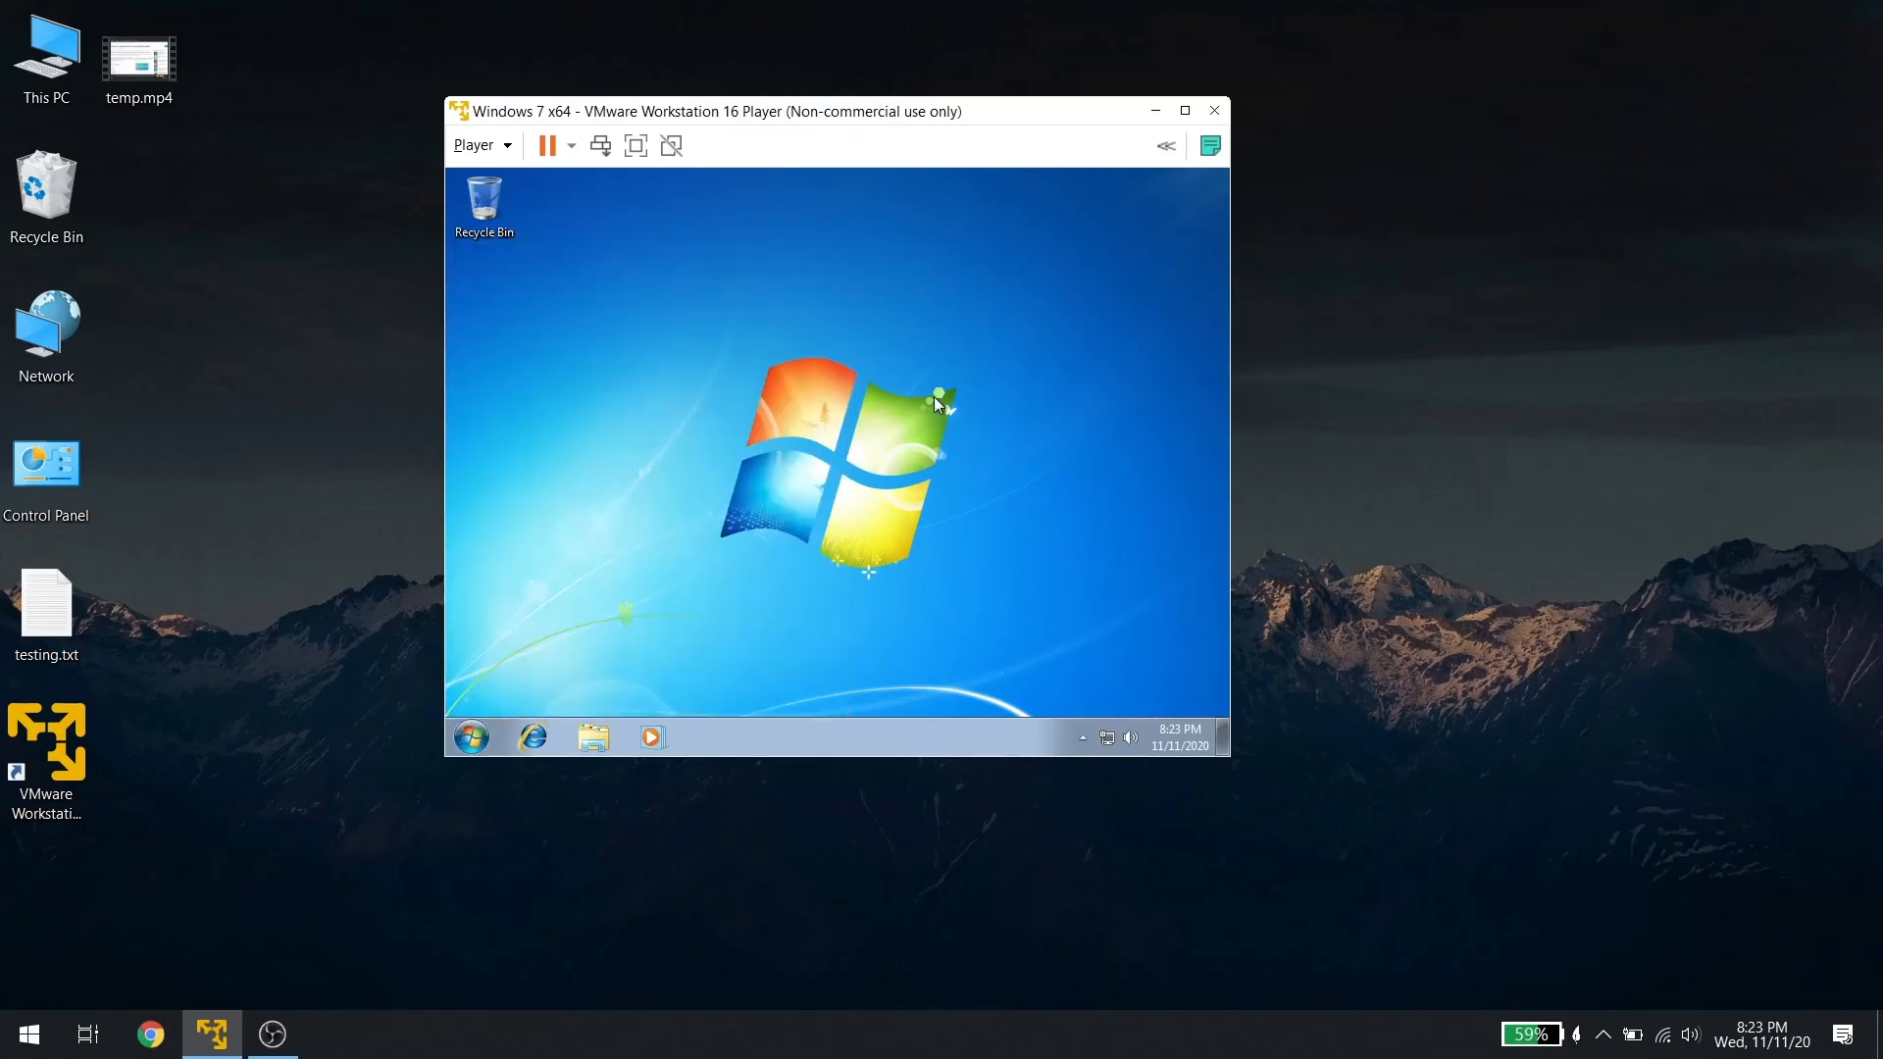
left_click(594, 738)
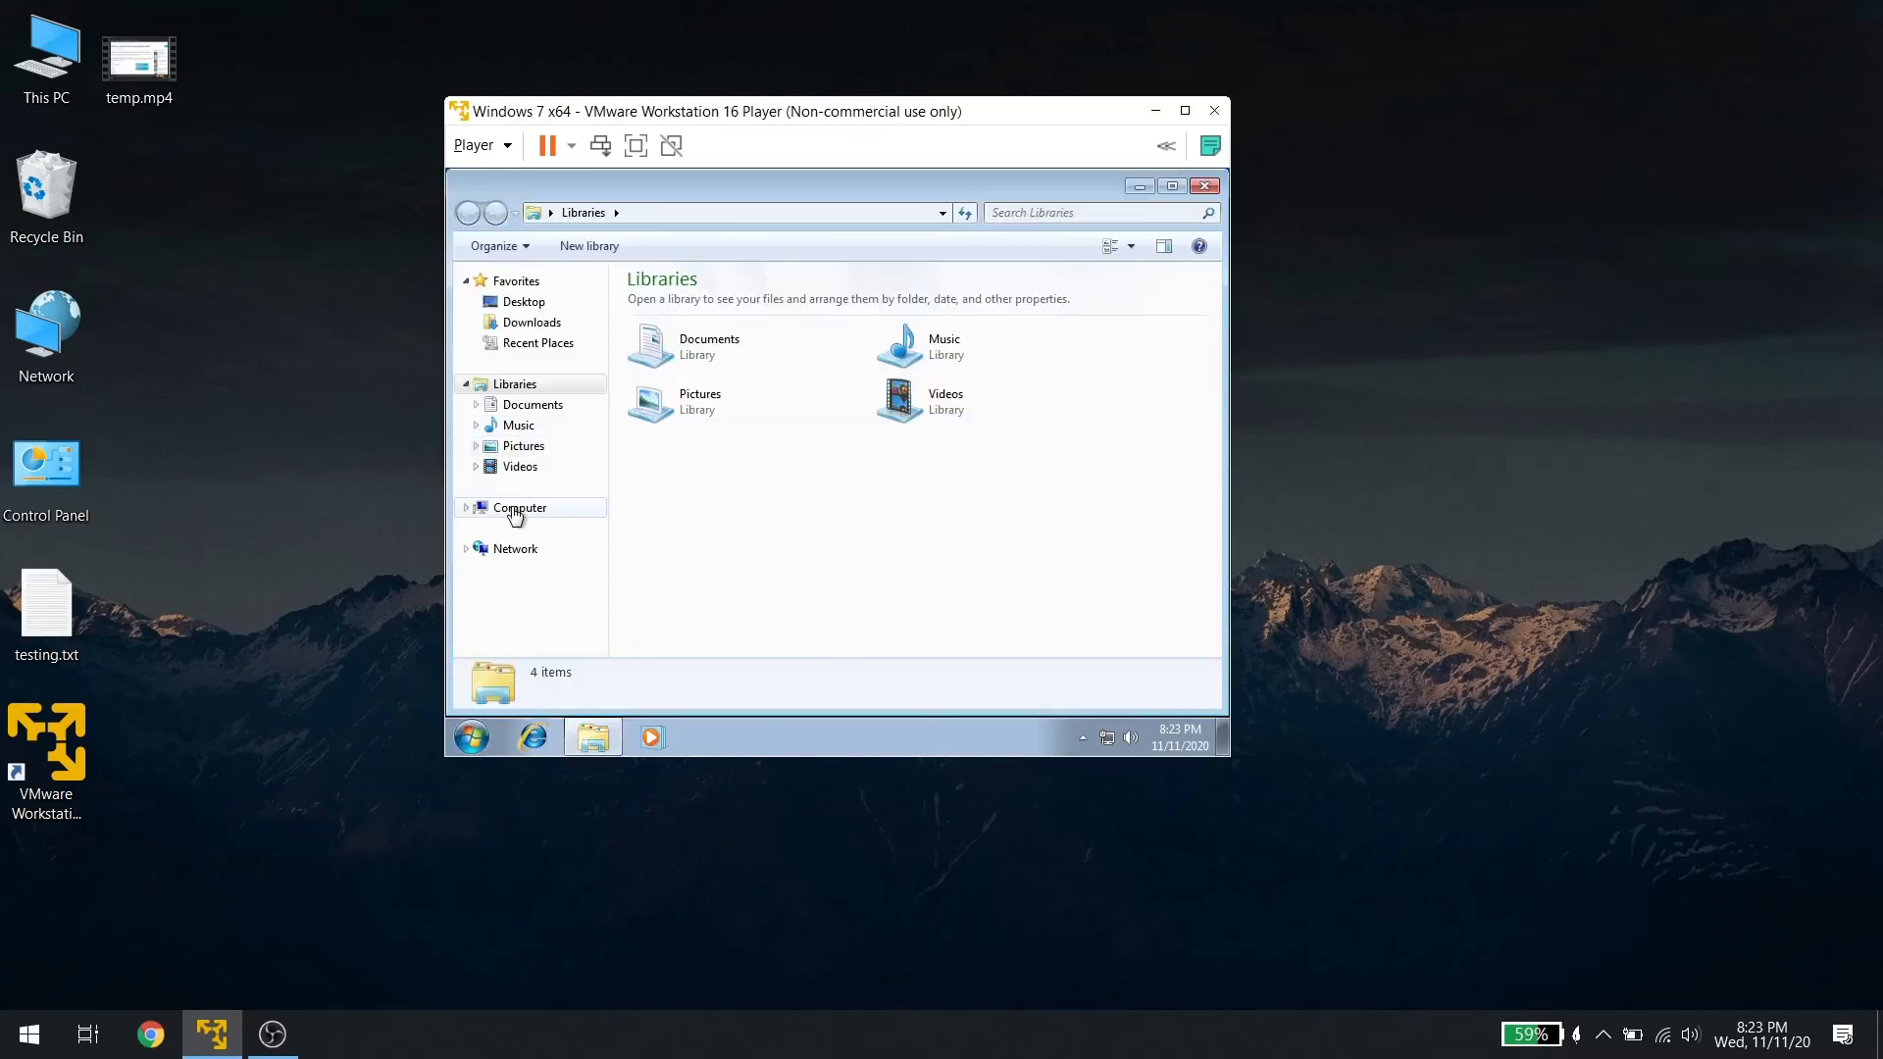